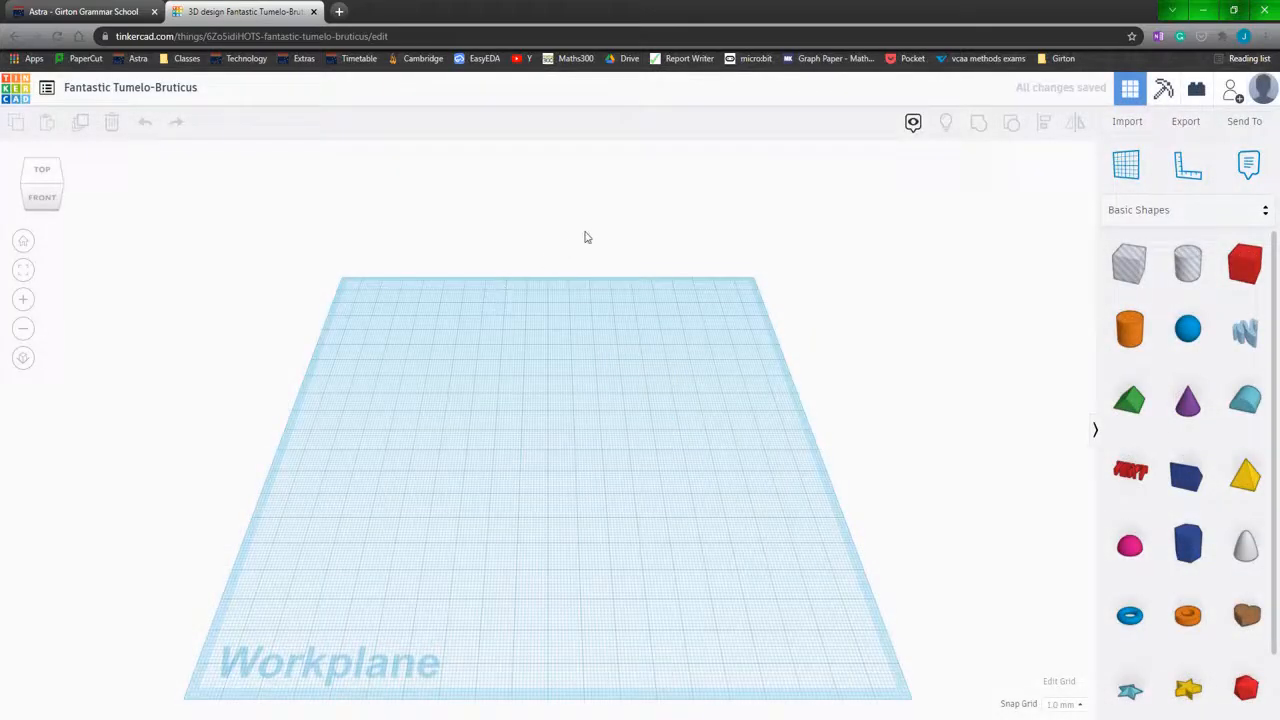
Place the ruler on the workplane near its front-left corner
left_click(1188, 165)
left_click(553, 486)
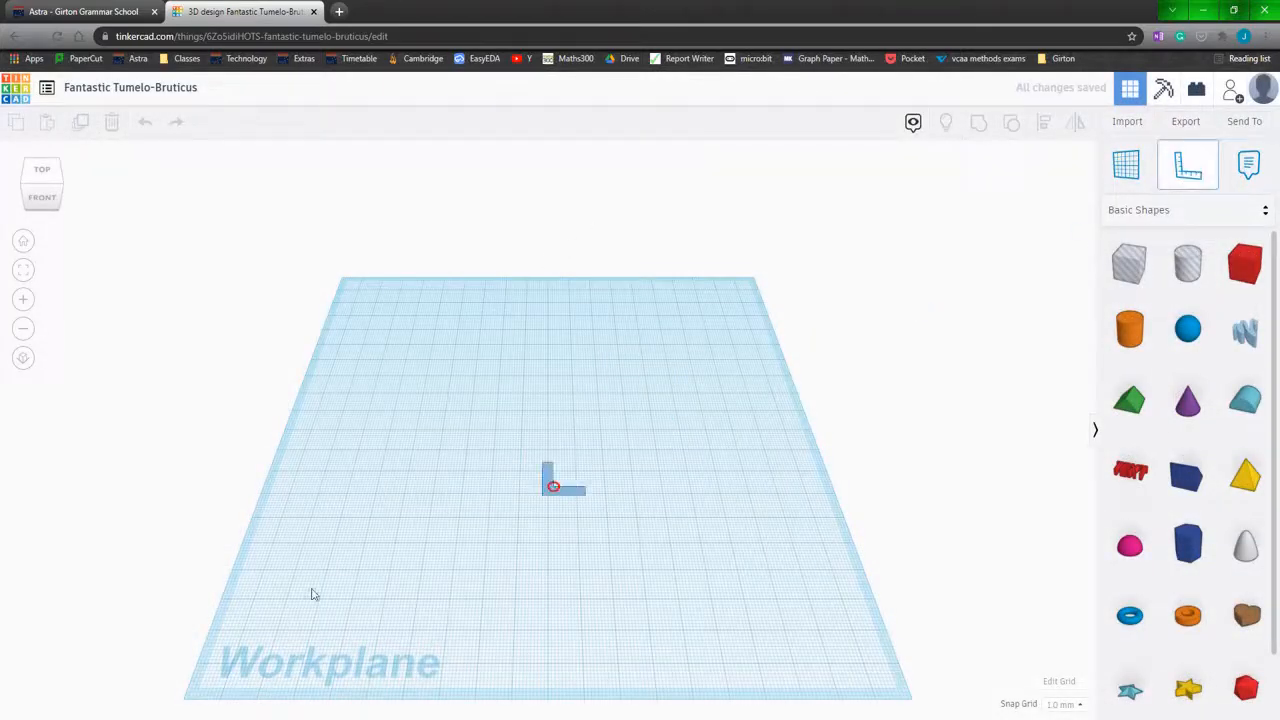
left_click(332, 587)
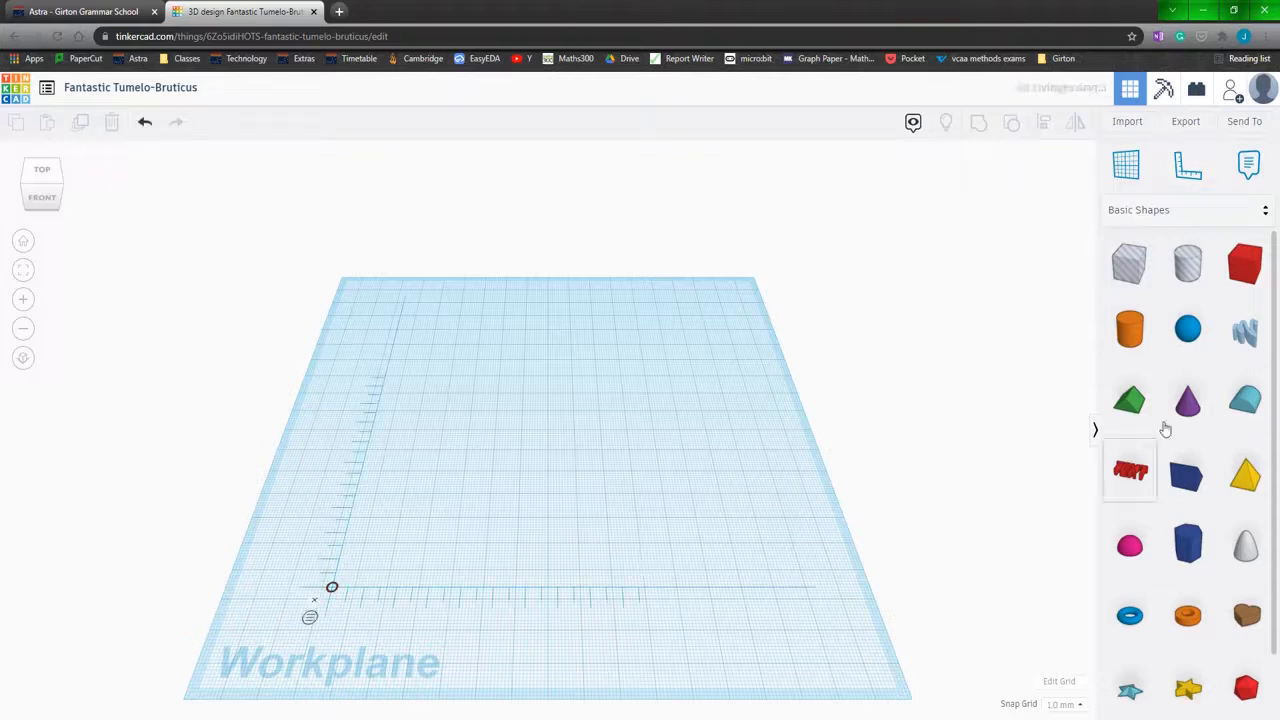
Add a Roof shape near the ruler and make it 50 mm wide and 30 mm high
left_click_drag(1129, 400, 446, 500)
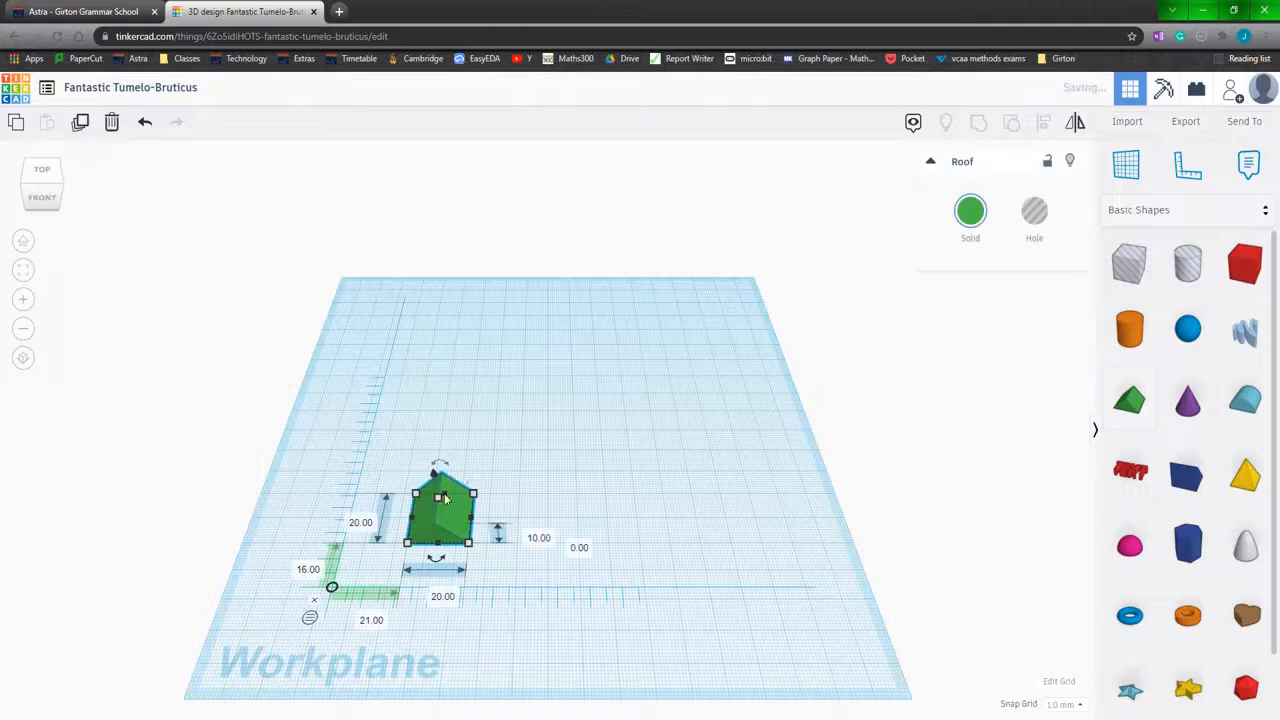
left_click(448, 598)
type("50")
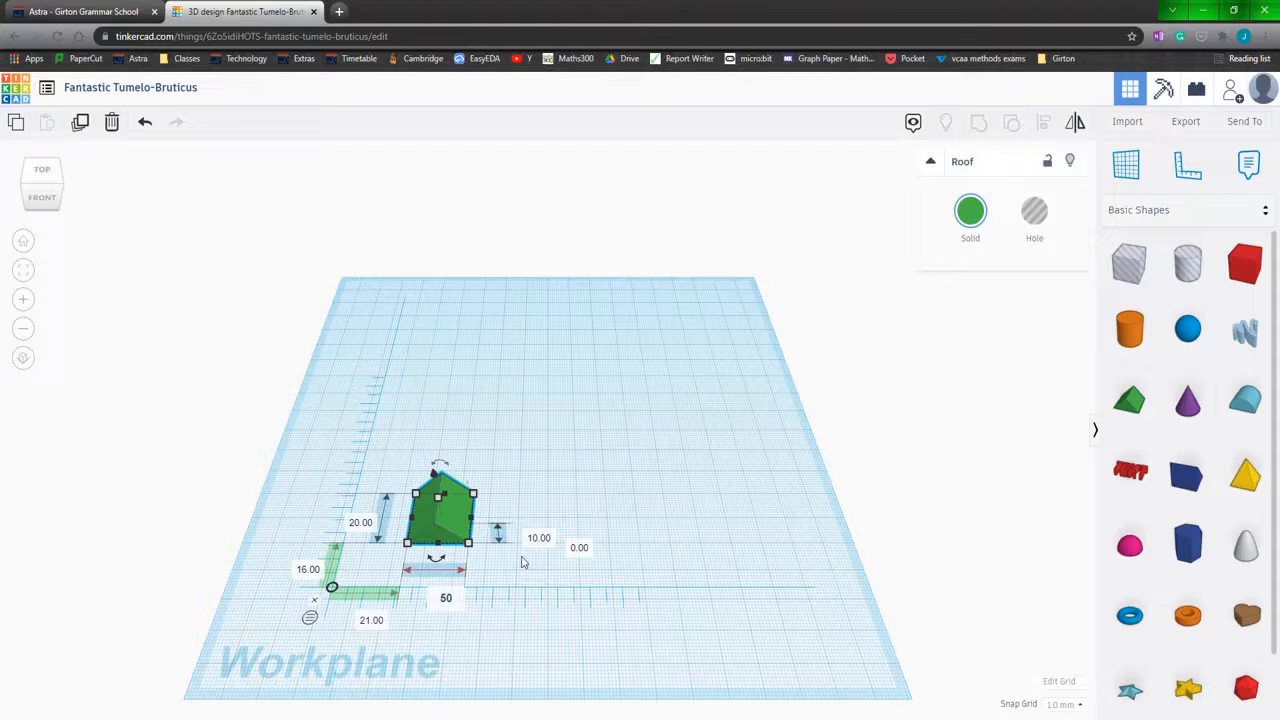
key("Return")
left_click(621, 535)
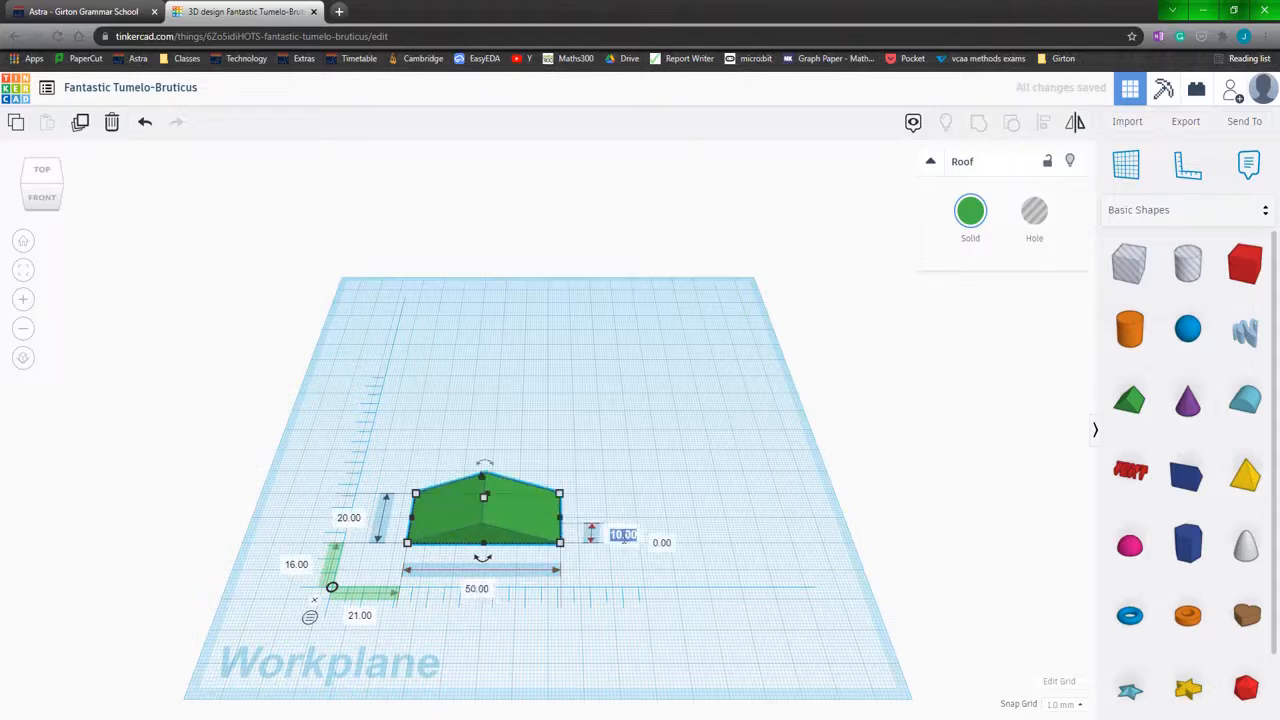
type("30")
key("Return")
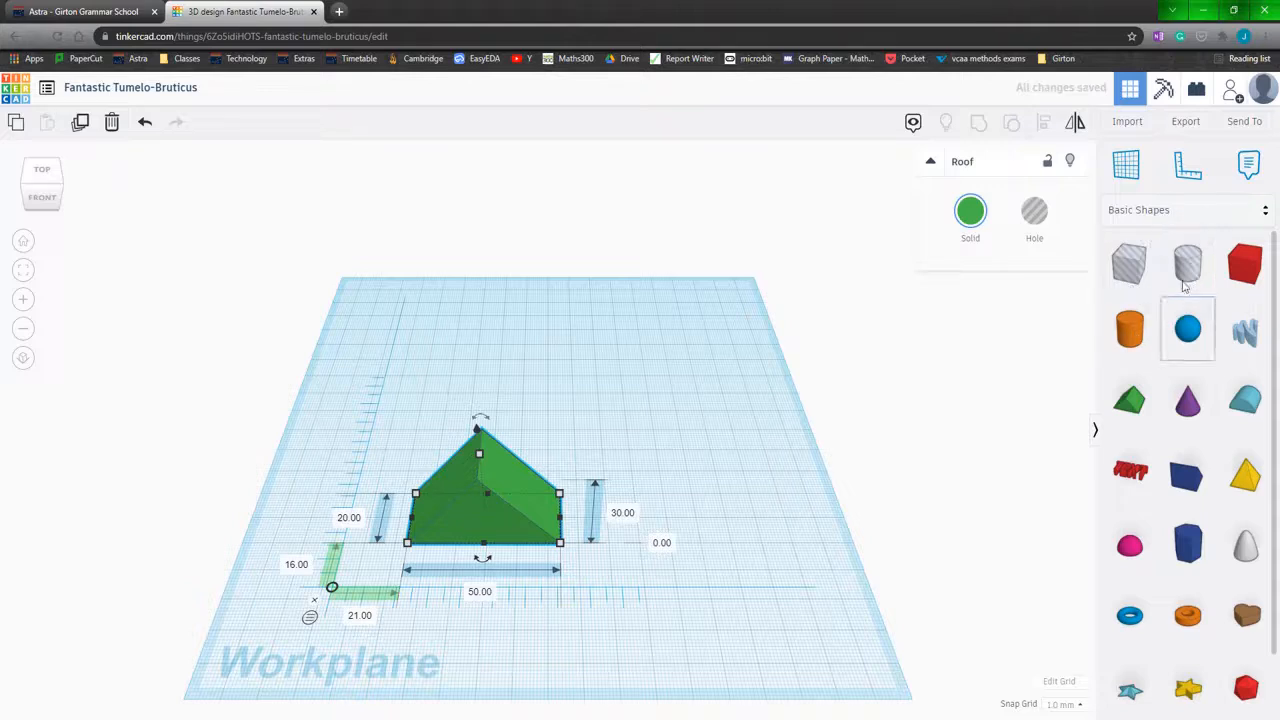
Add a solid cylinder to the right of the roof and rotate it 90° so its circular end faces the front
left_click_drag(1129, 330, 670, 504)
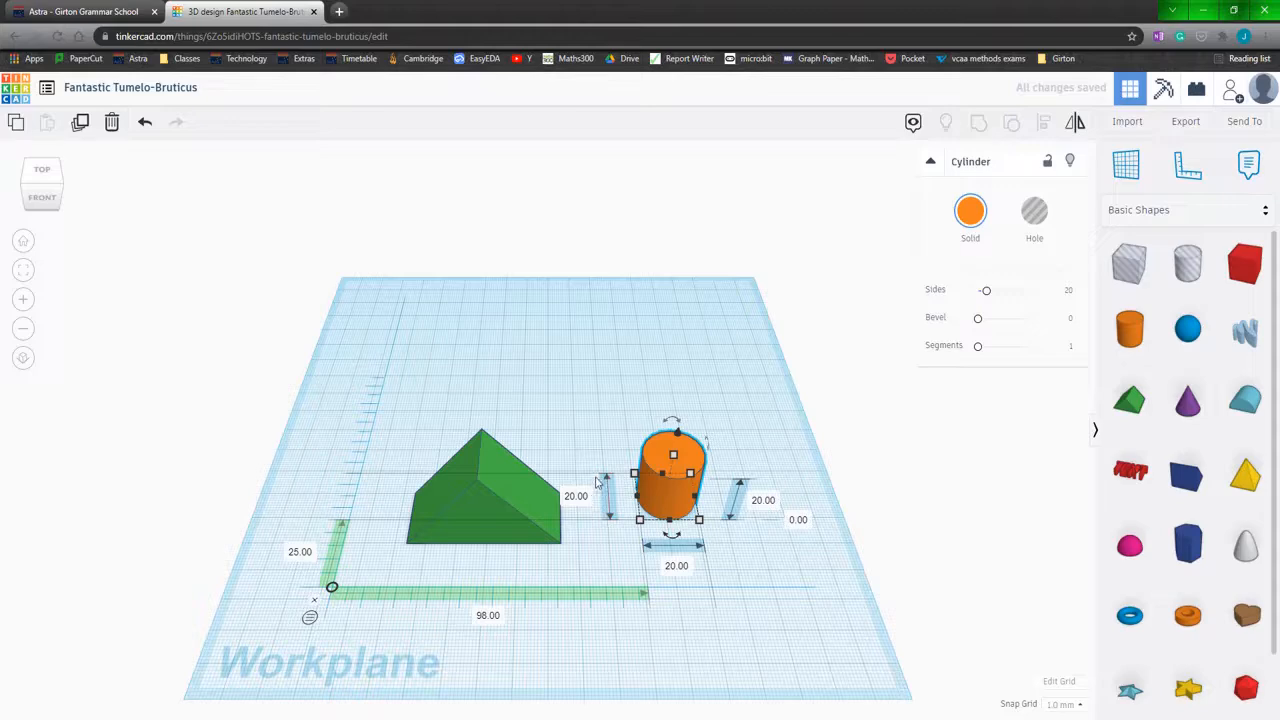
right_click_drag(597, 482, 705, 345)
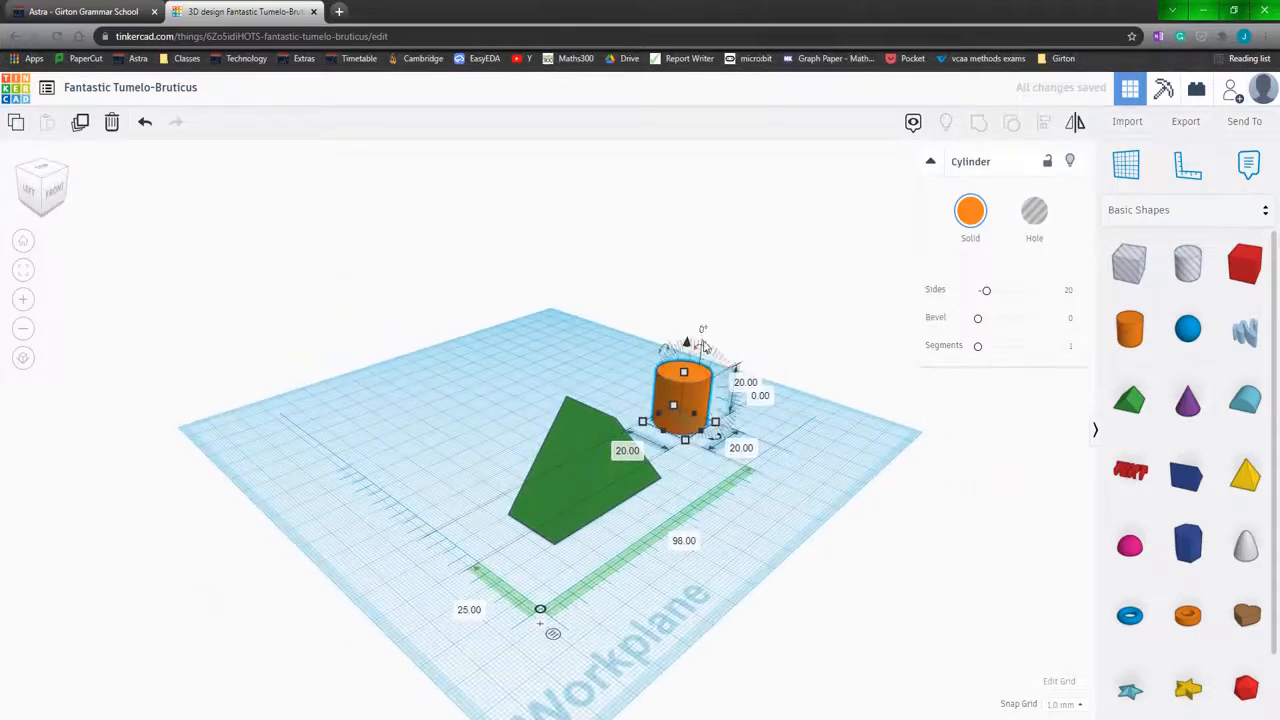
left_click(706, 350)
left_click(699, 403)
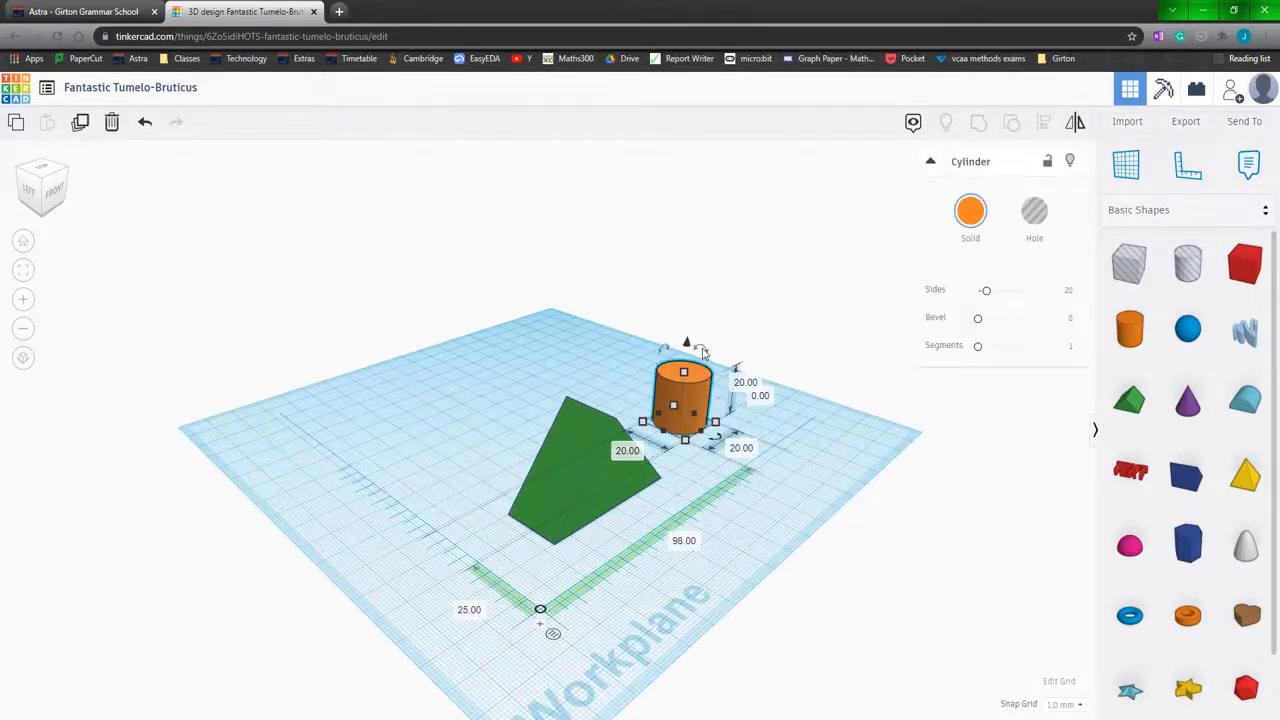
left_click_drag(703, 352, 770, 412)
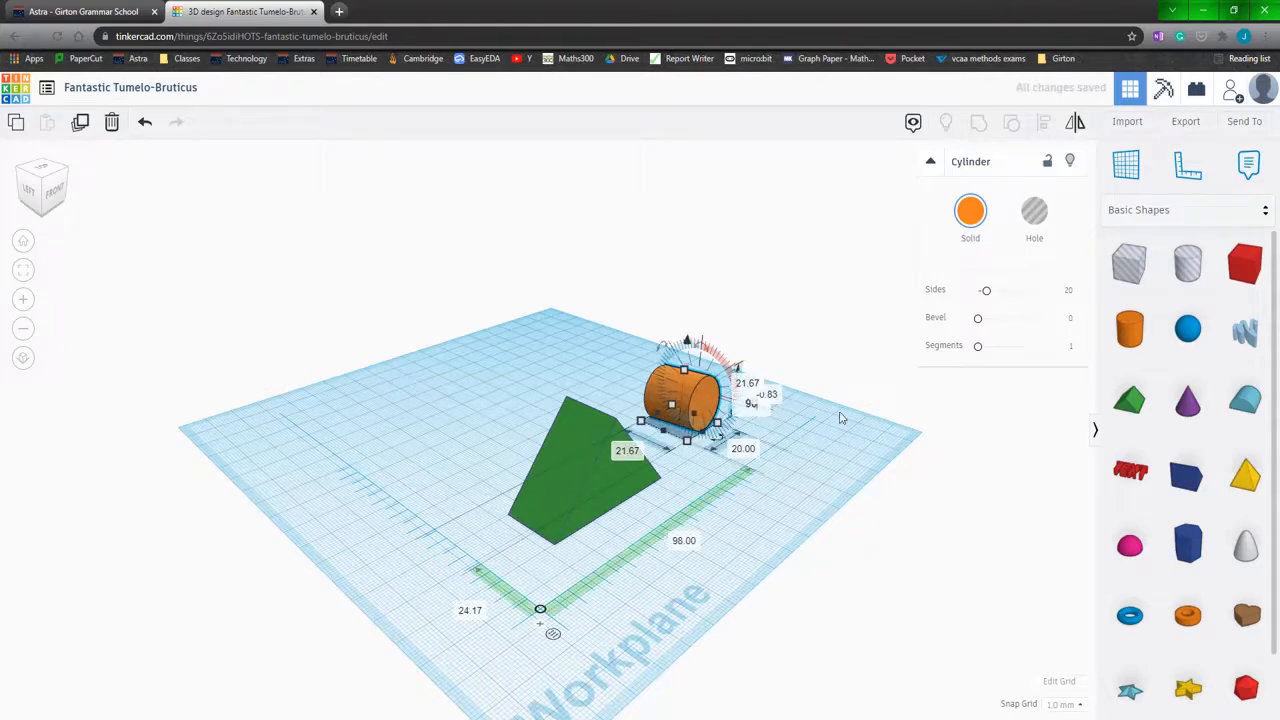
left_click(846, 480)
Align the front faces of the roof and the cylinder, and select only the cylinder
right_click_drag(846, 480, 694, 449)
left_click(692, 448)
left_click(468, 475)
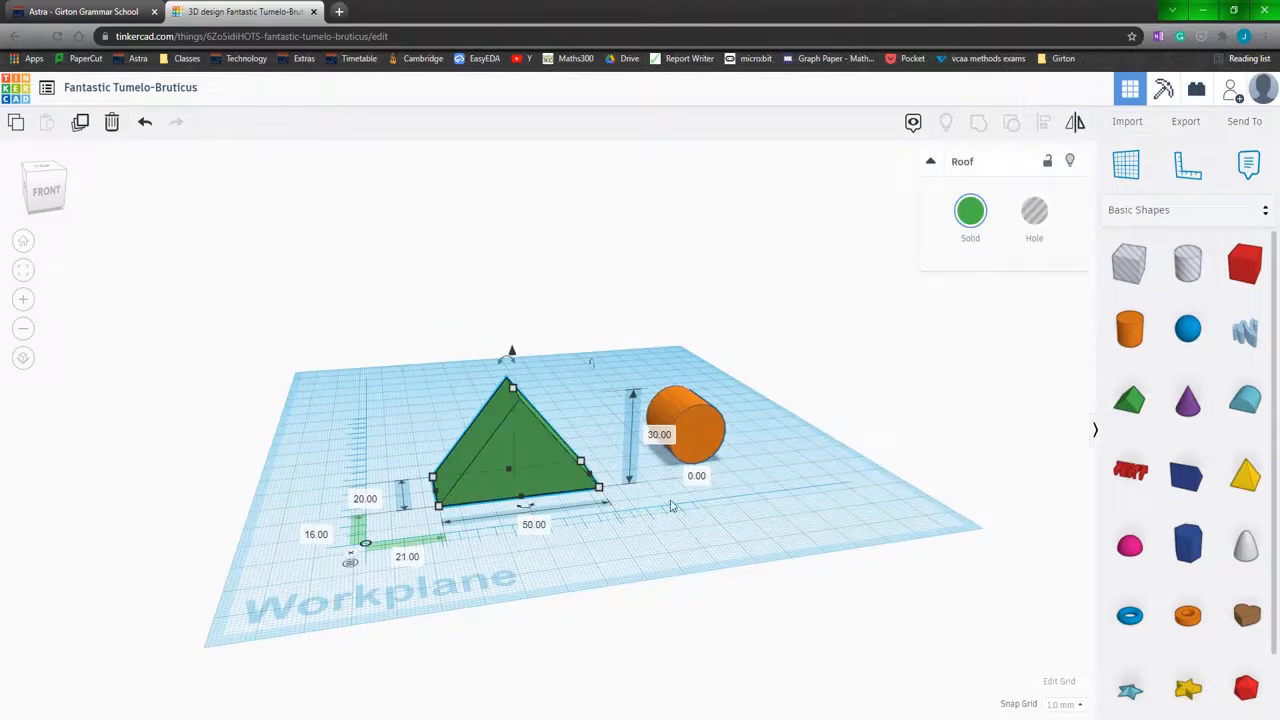
left_click(703, 442)
left_click_drag(823, 562, 337, 298)
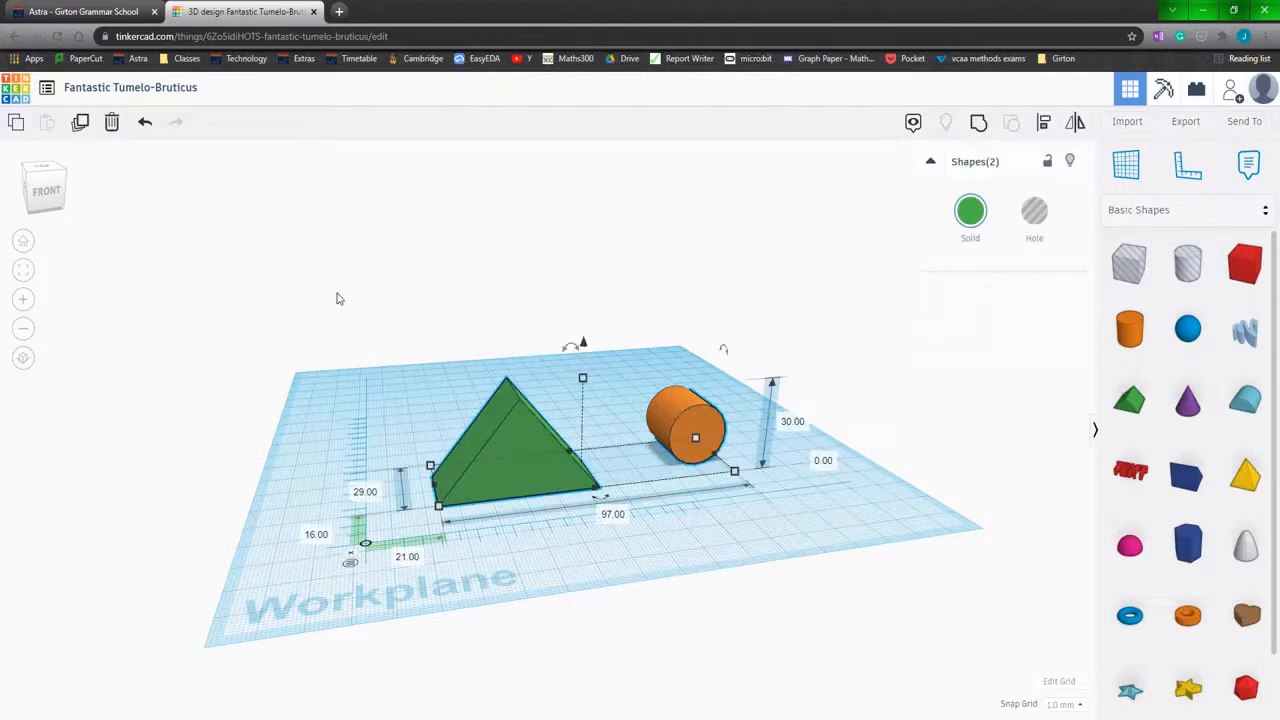
left_click(1044, 124)
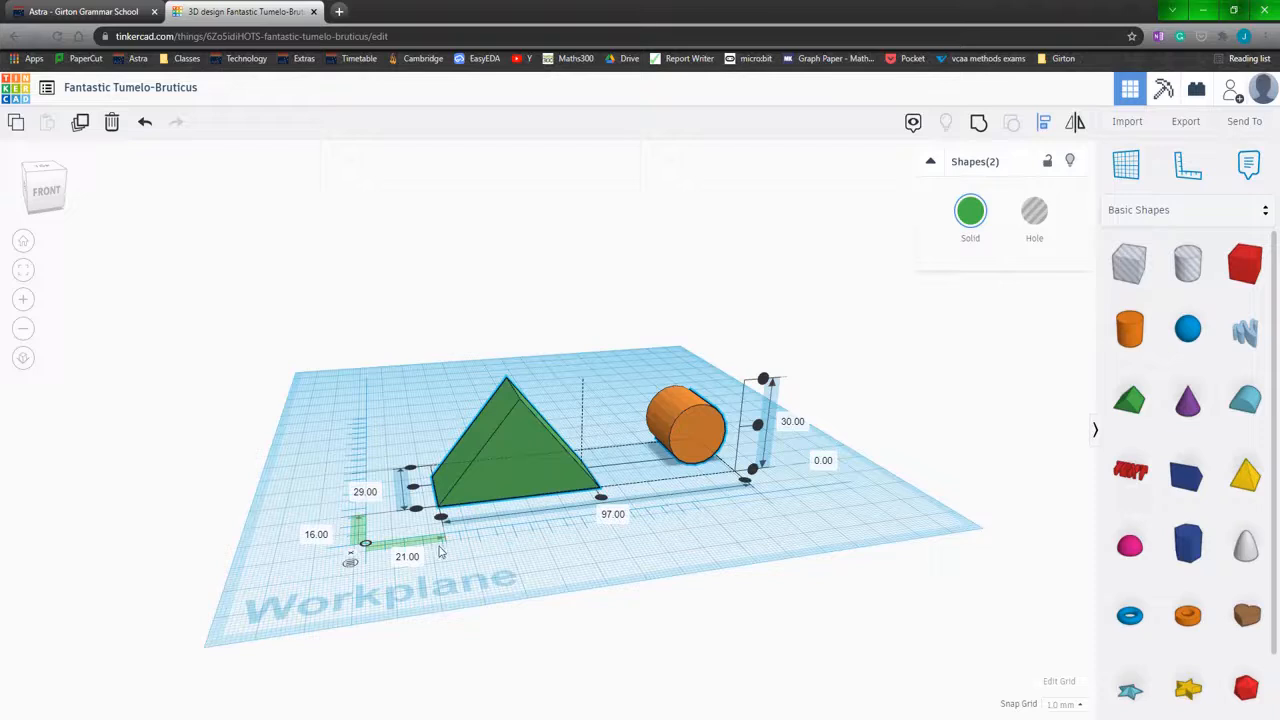
left_click(415, 510)
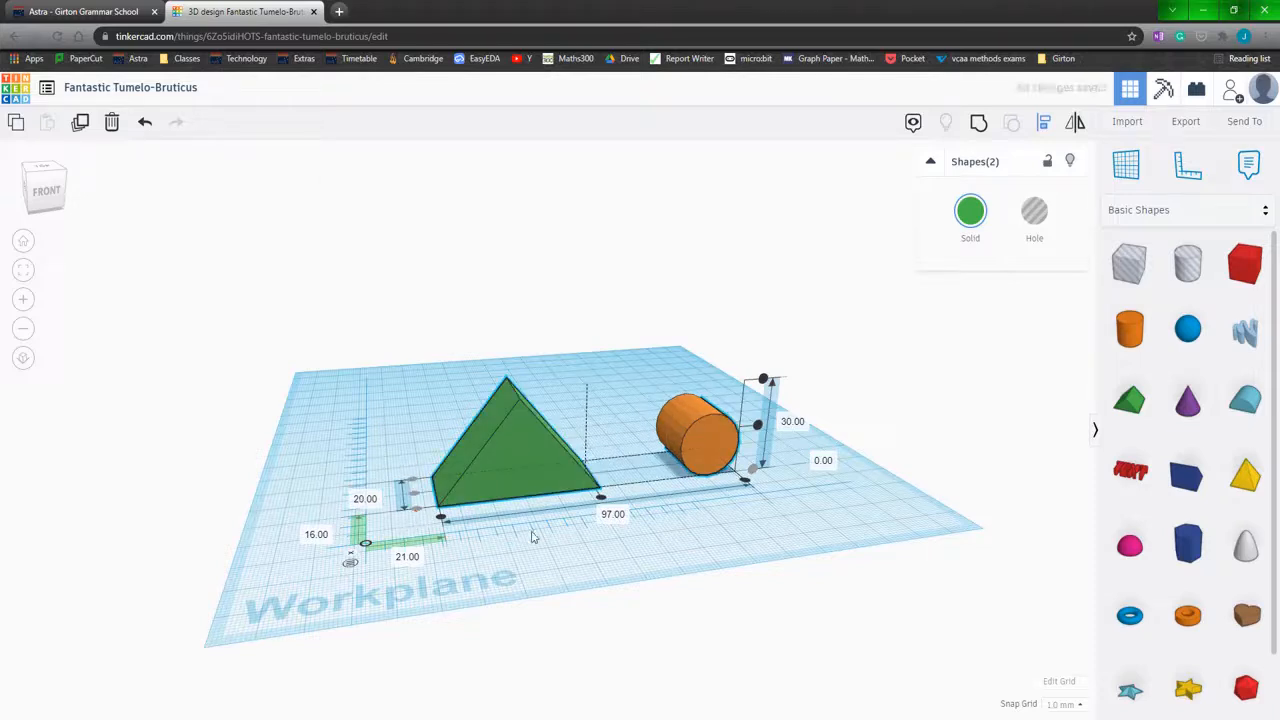
left_click(726, 541)
right_click_drag(726, 541, 671, 460)
left_click(671, 460)
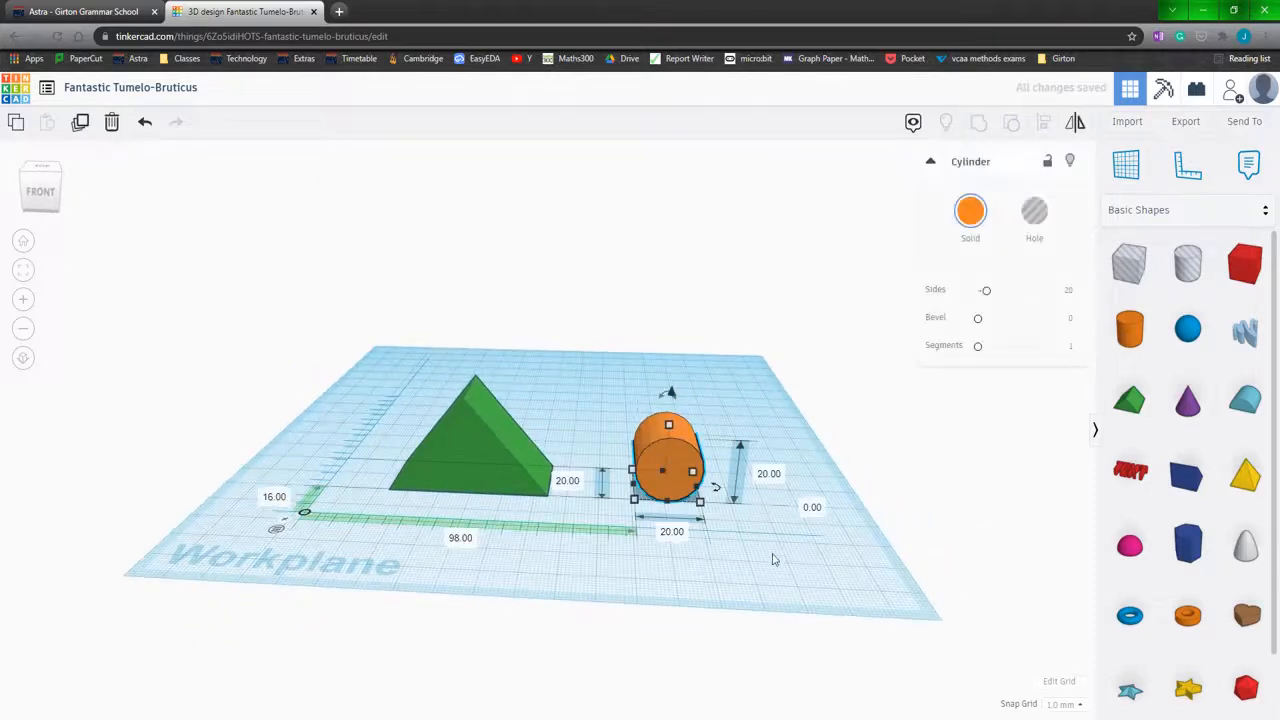
left_click(676, 534)
type("200")
key("Return")
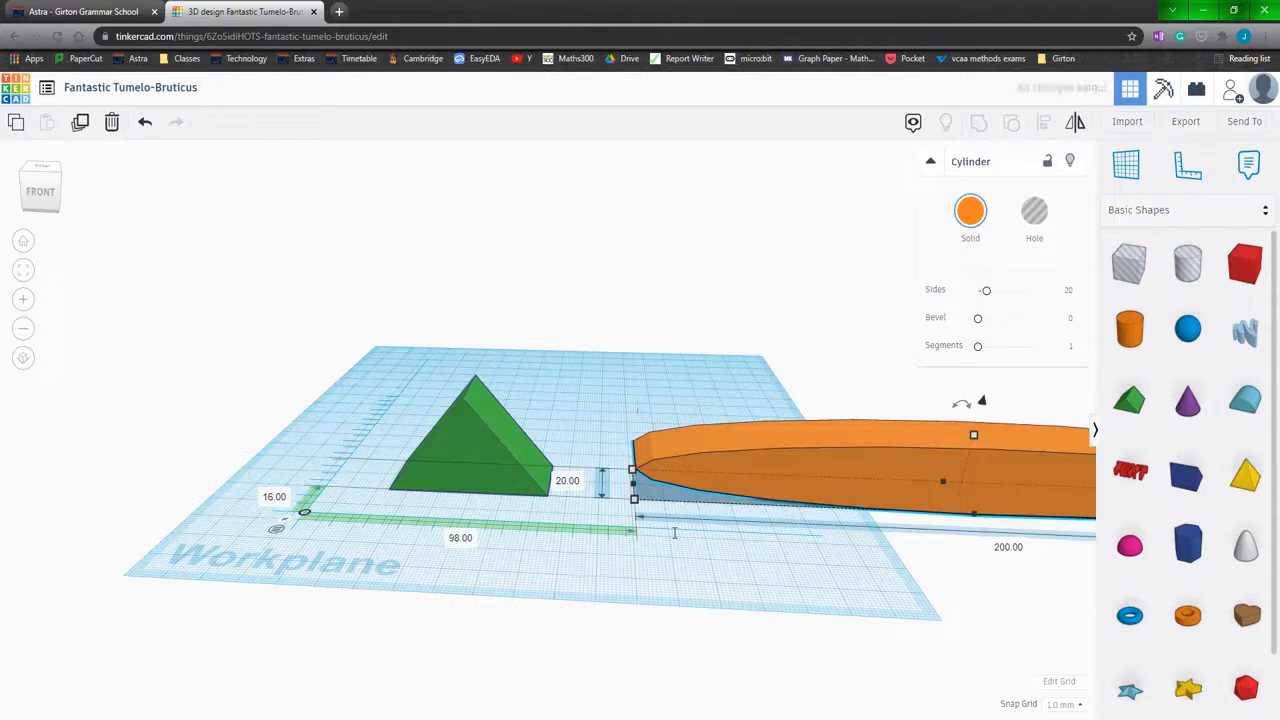
key("ctrl+z")
Set the cylinder's width and height to 200 mm to form a large disc
left_click(675, 533)
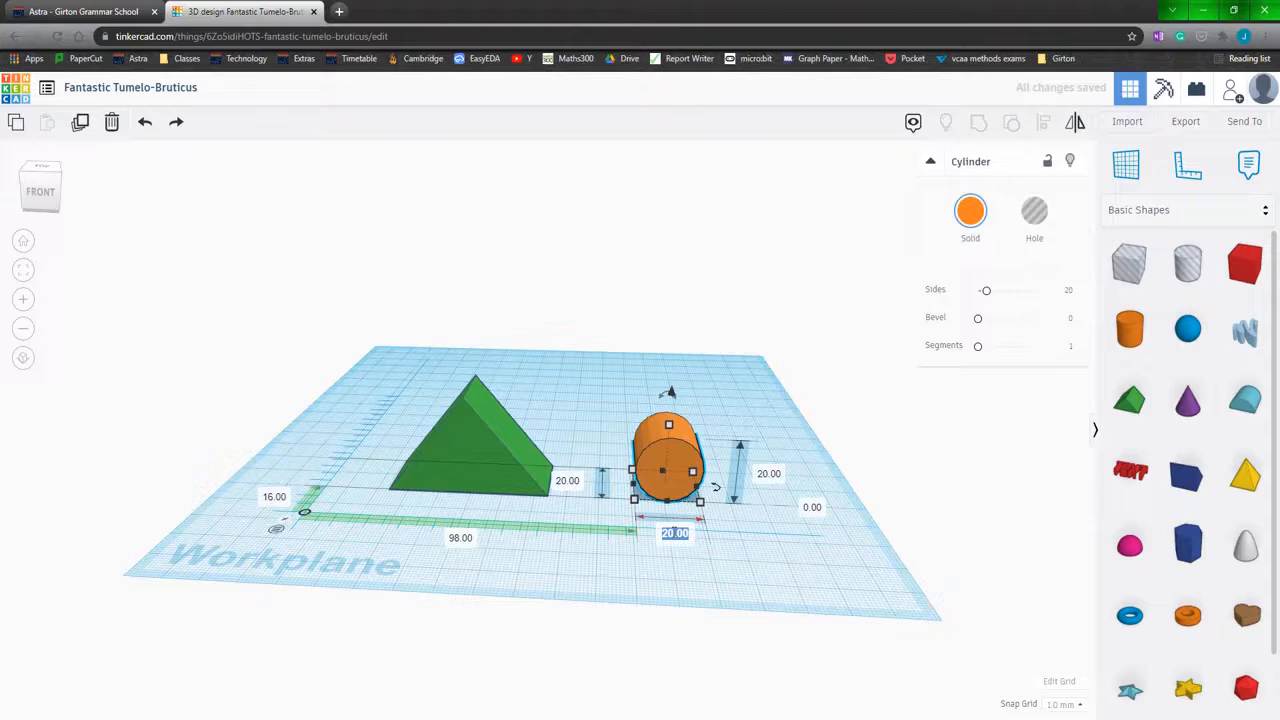
type("200")
key("Return")
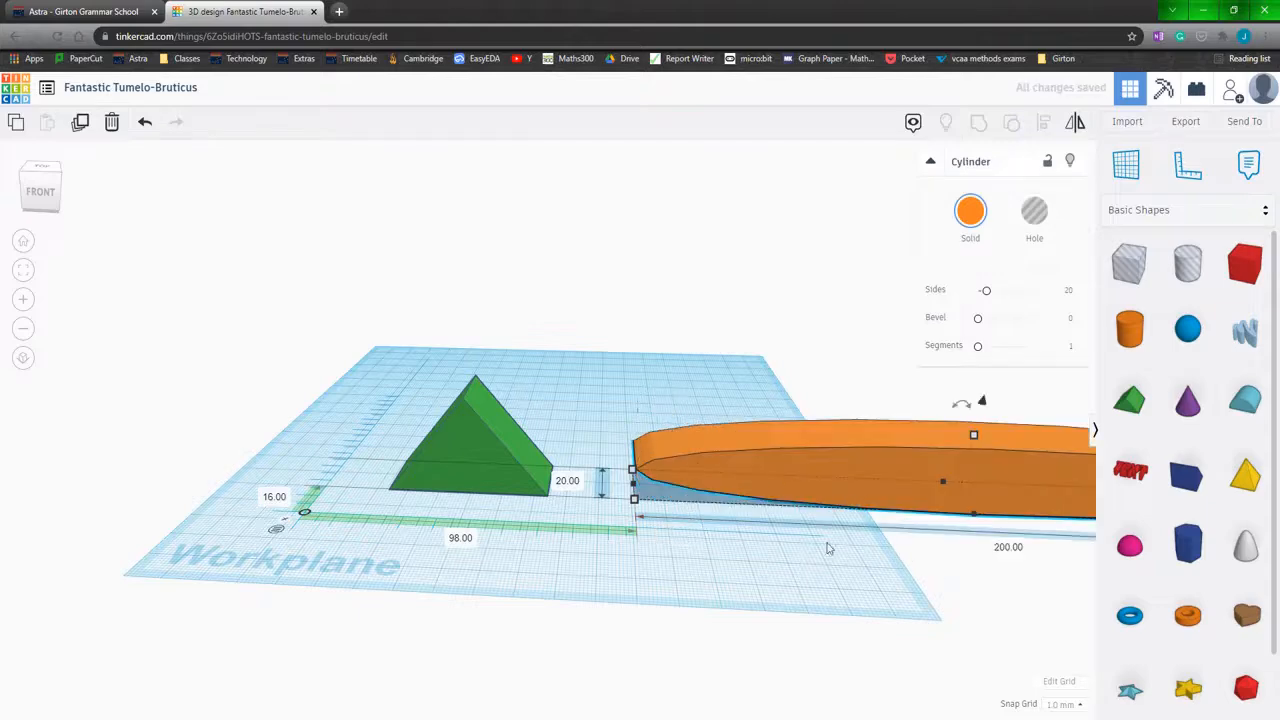
scroll(856, 562, "up", 2)
scroll(870, 575, "down", 8)
scroll(892, 543, "up", 3)
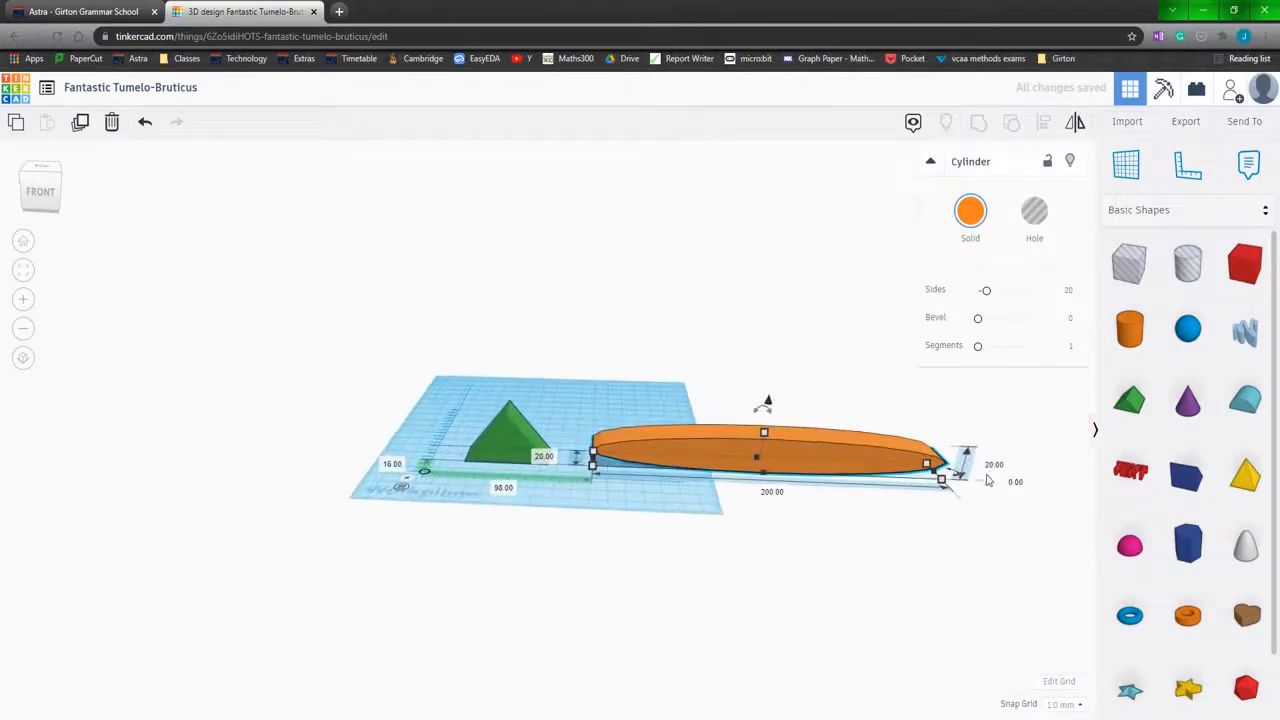
left_click(994, 465)
type("200")
key("Return")
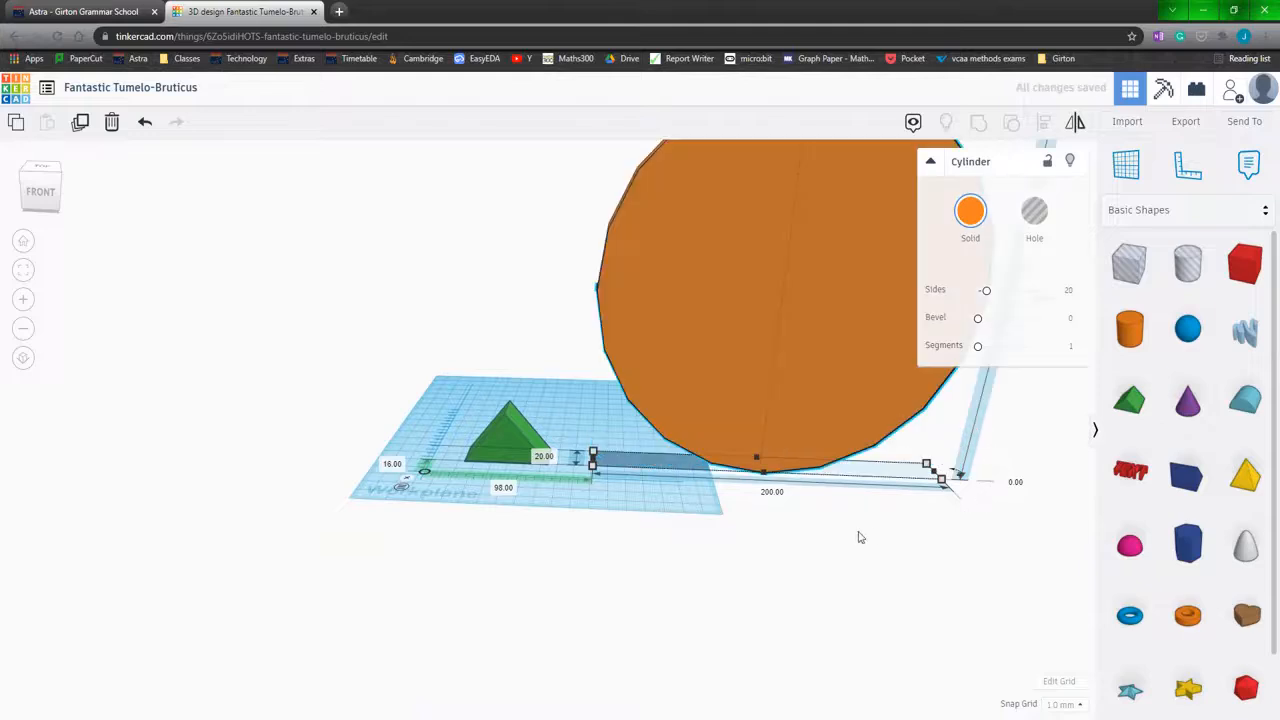
Smooth the disc by raising its number of sides to 64
left_click(832, 554)
left_click(746, 265)
left_click_drag(986, 290, 1035, 290)
left_click(463, 501)
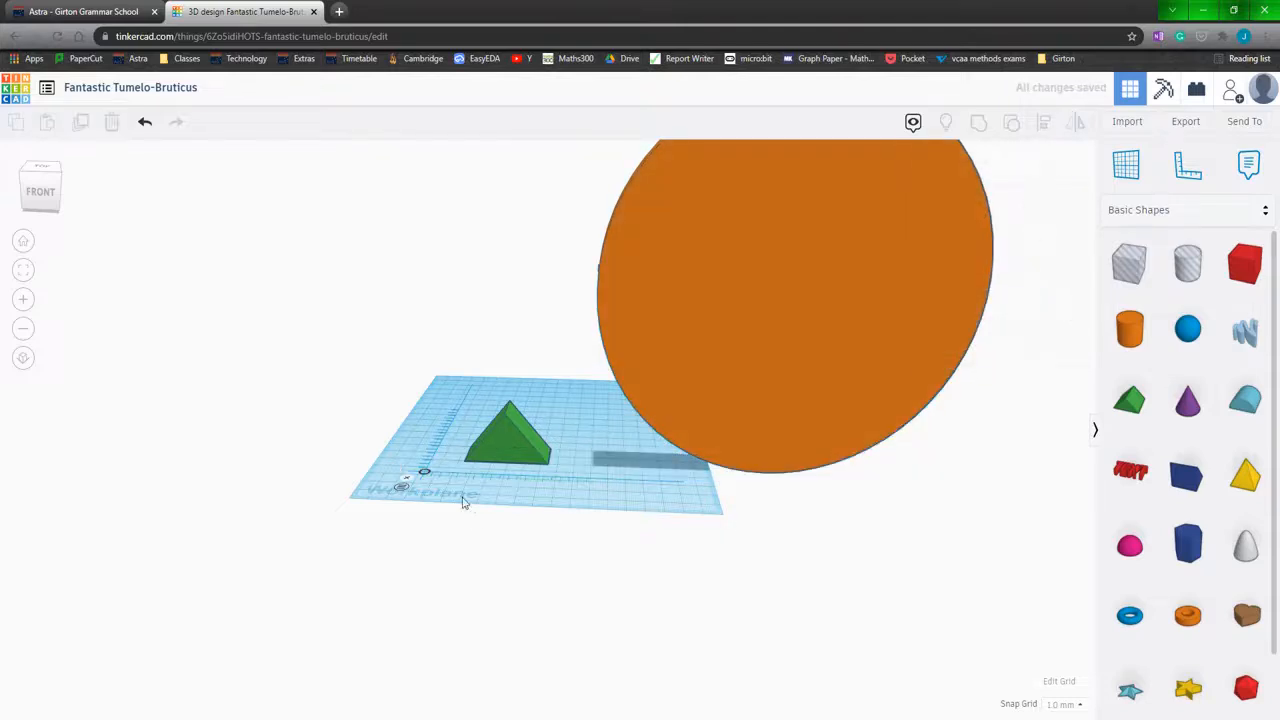
Shift the disc toward the roof until it sits 39 mm across and 17 mm back from the ruler origin
right_click_drag(463, 501, 522, 519)
scroll(545, 428, "down", 3)
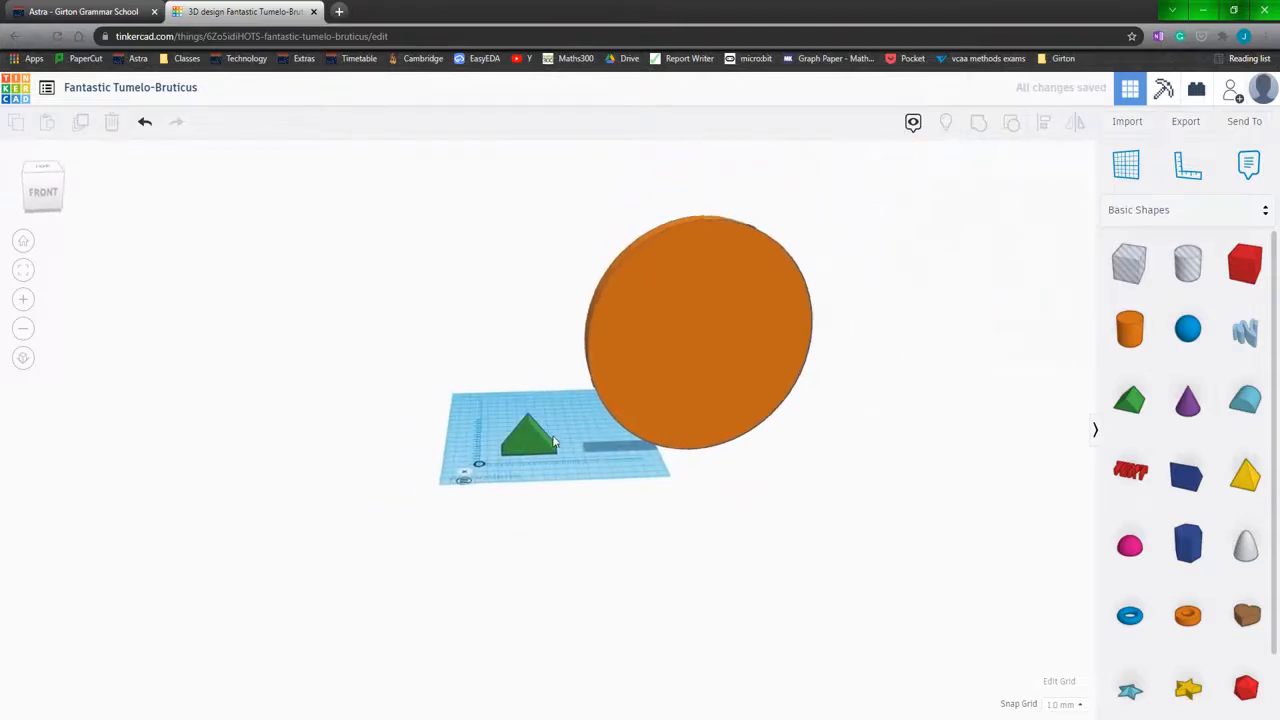
scroll(558, 441, "up", 6)
left_click(806, 316)
scroll(580, 500, "up", 1)
scroll(569, 578, "up", 2)
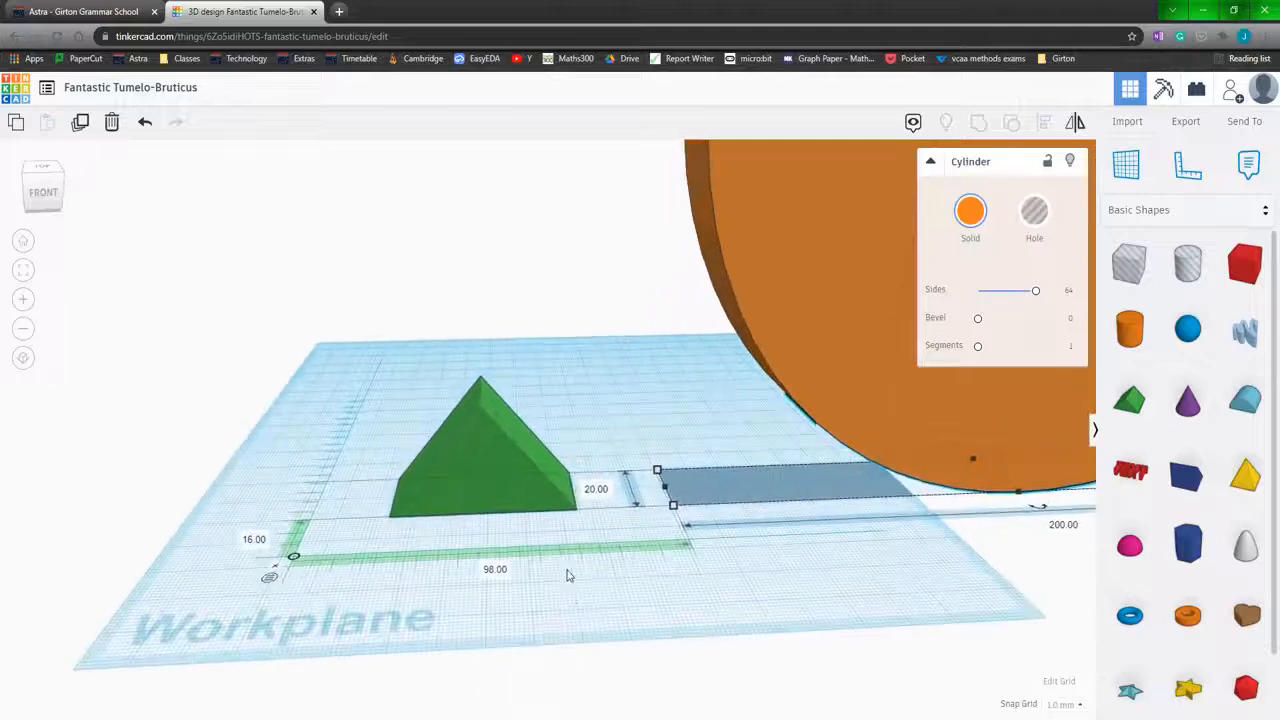
right_click_drag(573, 607, 551, 583)
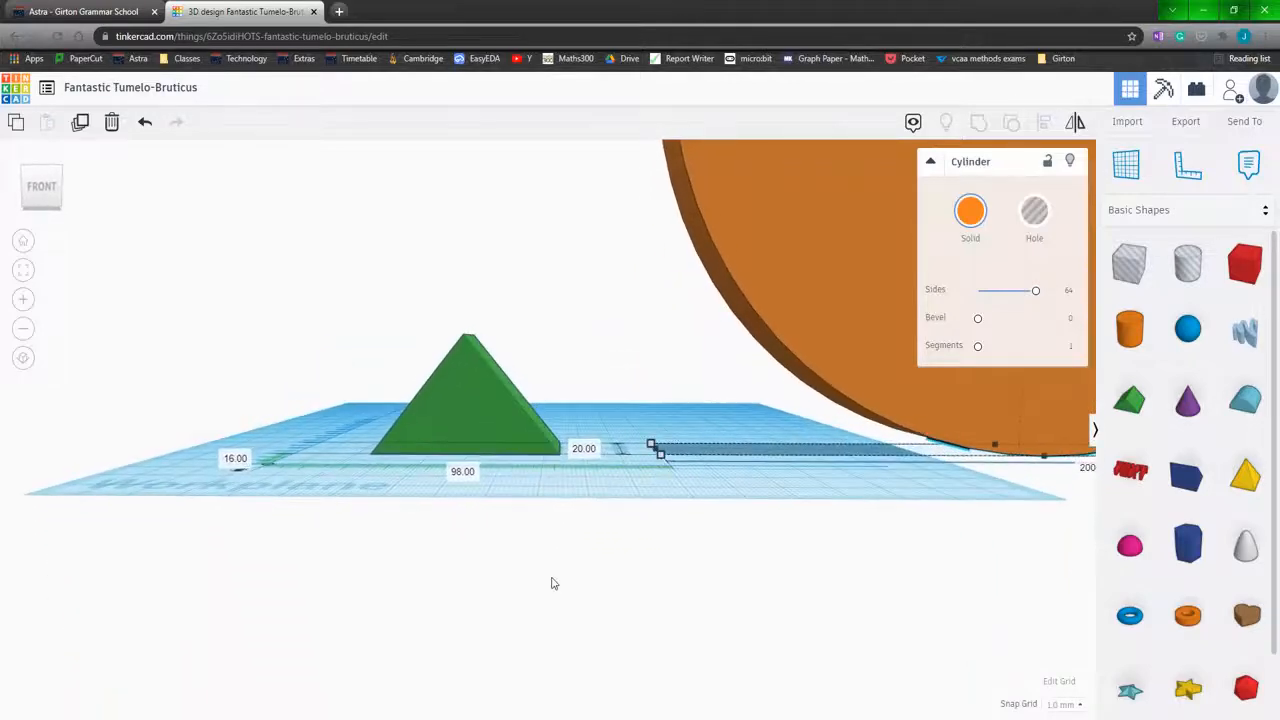
key("Left")
key("Left")
key("Left")
key("Left")
key("Left")
key("Left")
key("Left")
key("Left")
key("Left")
key("Left")
key("Left")
key("Left")
key("Left")
key("Left")
key("Left")
key("Left")
key("Left")
key("Left")
key("Left")
key("Left")
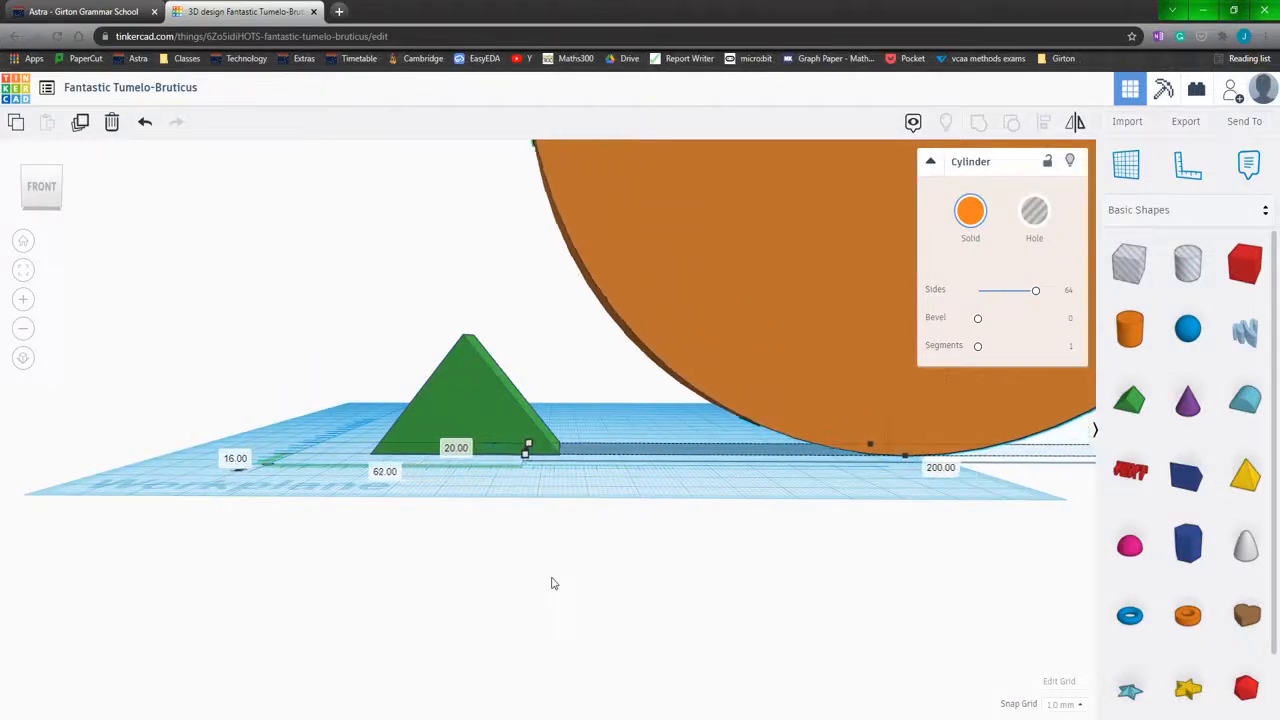
key("Left")
key("Left")
key("Left")
key("Left")
key("Left")
key("Left")
key("Left")
key("Left")
key("Left")
key("Left")
key("Left")
key("Left")
key("Left")
key("Left")
key("Left")
key("Left")
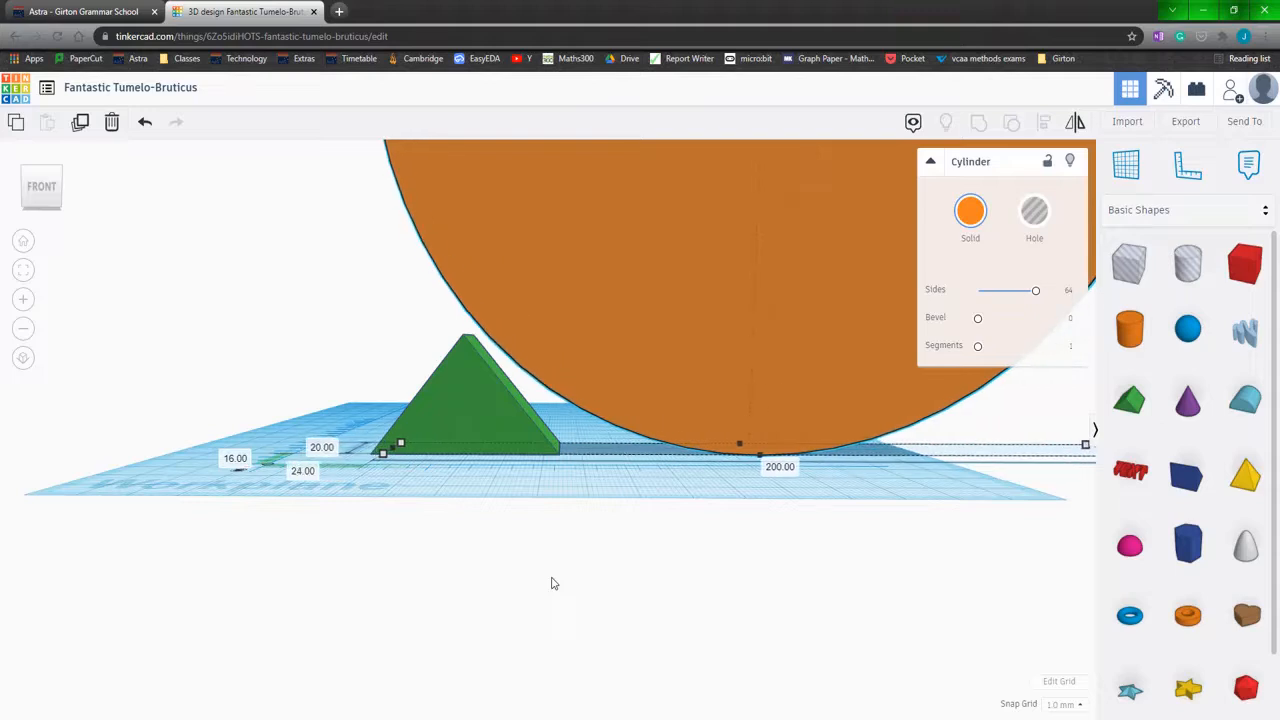
key("Right")
key("Right")
key("Right")
key("Right")
key("Right")
key("Right")
key("Right")
key("Right")
key("Right")
key("Right")
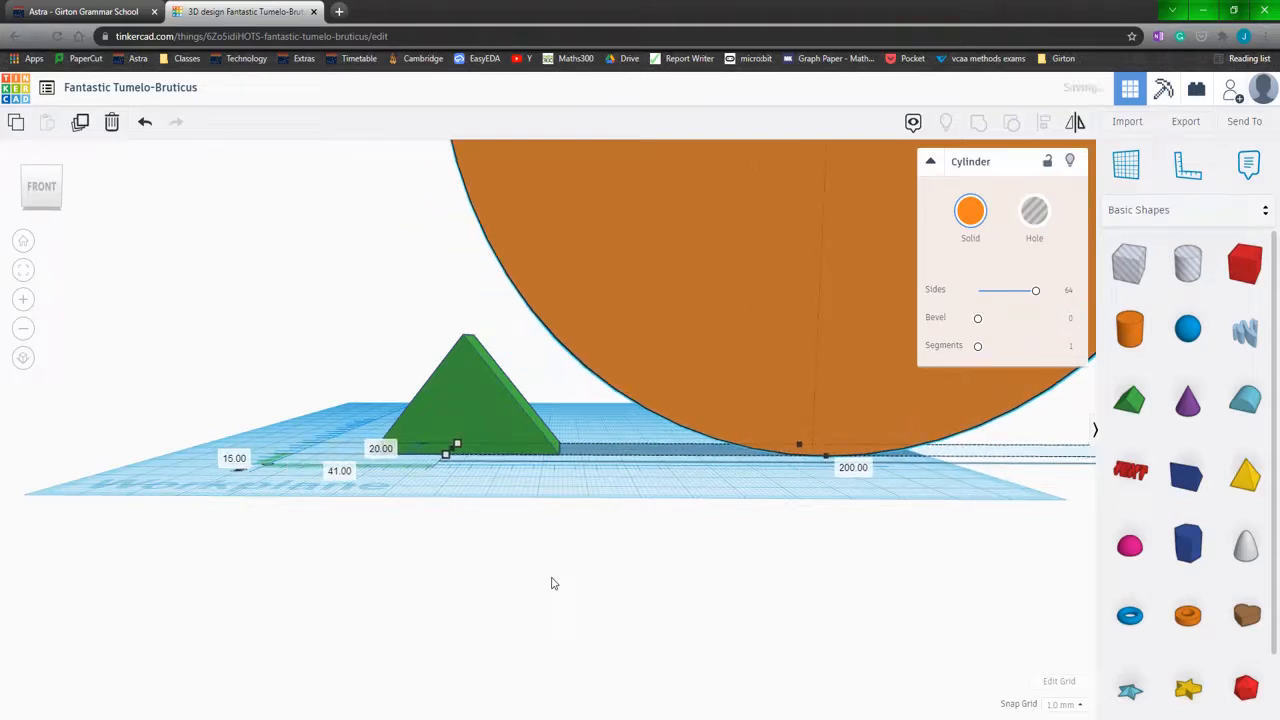
key("Up")
key("Up")
key("Left")
key("Left")
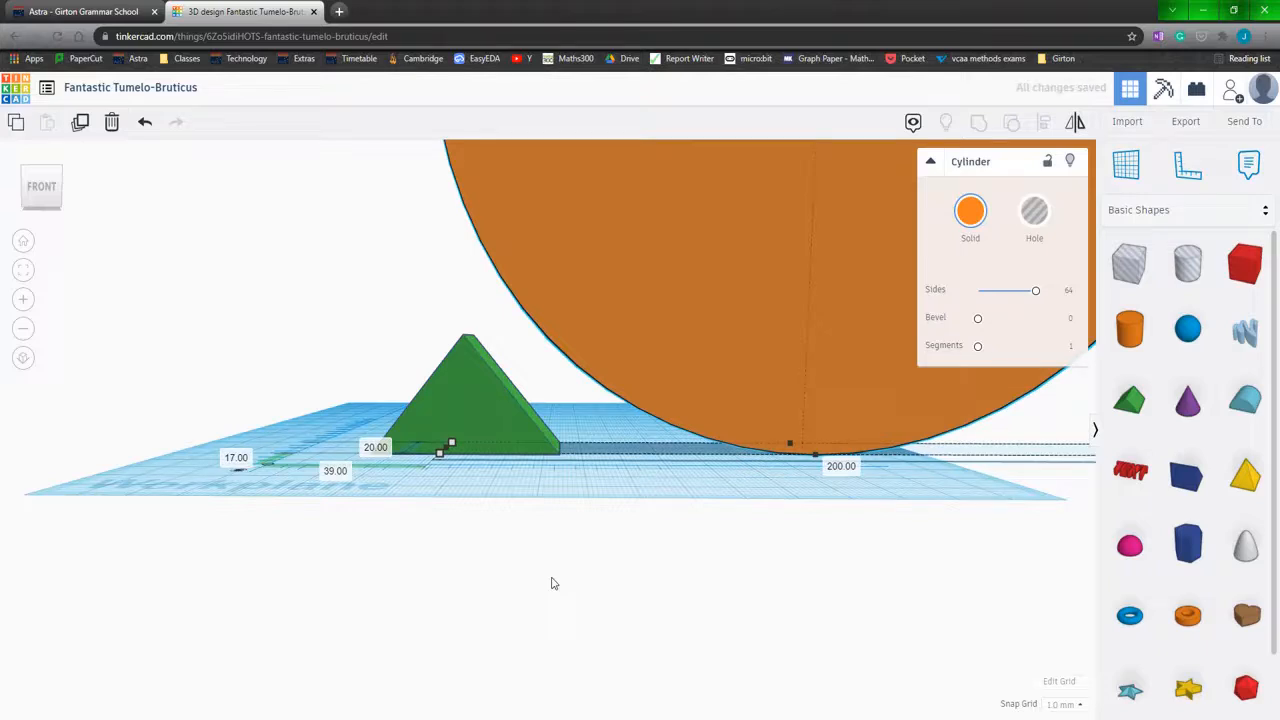
Lower the disc through the workplane until its edge cuts into the roof's right slope
key("ctrl+Down")
key("ctrl+Down")
key("ctrl+Down")
key("ctrl+Down")
key("ctrl+Down")
key("ctrl+Down")
key("ctrl+Down")
key("ctrl+Down")
key("ctrl+Down")
key("ctrl+Down")
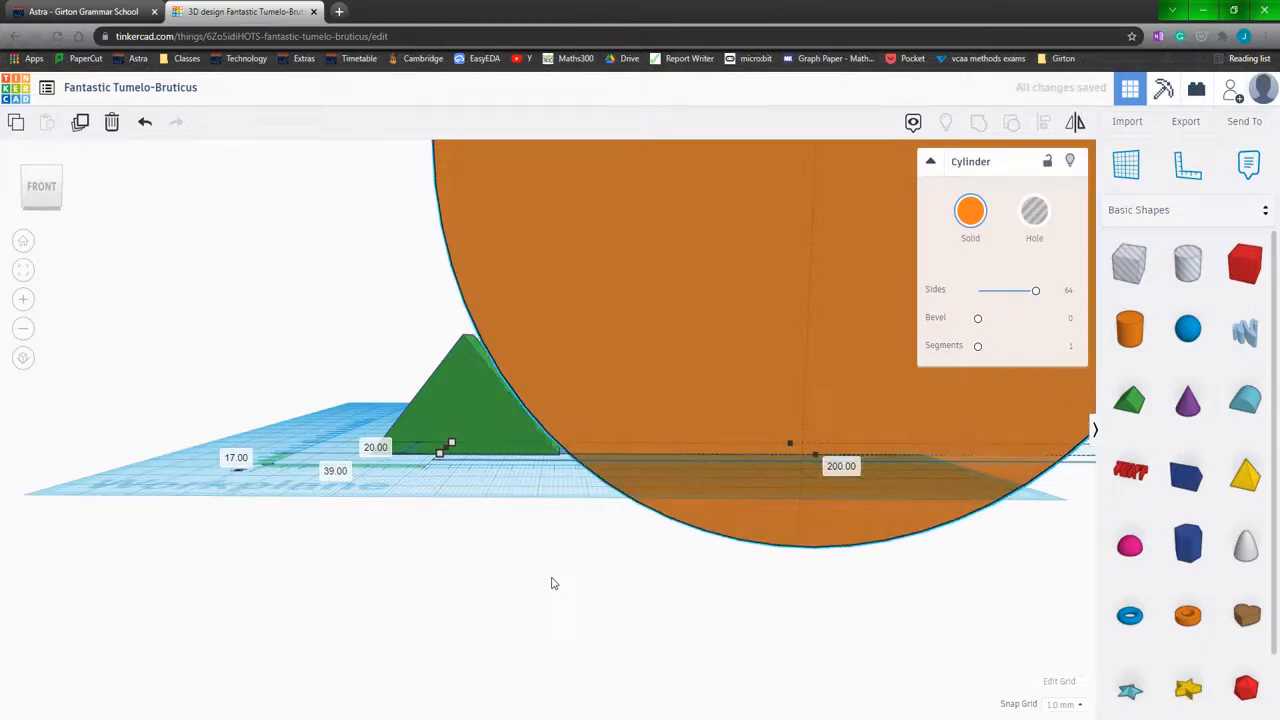
key("ctrl+Down")
key("ctrl+Down")
key("ctrl+Down")
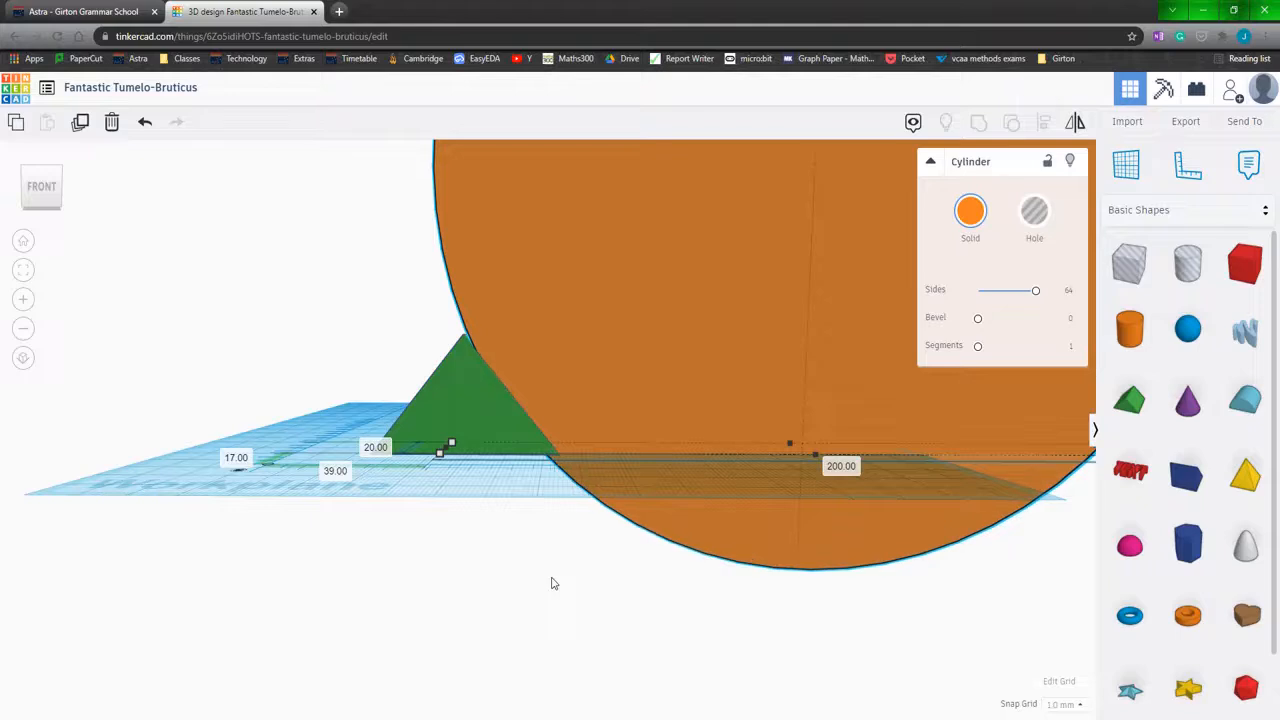
Fine-tune the disc's overlap with the roof's right slope, placing it 36 mm across and 16 mm back from the ruler origin
key("Right")
key("Right")
key("Right")
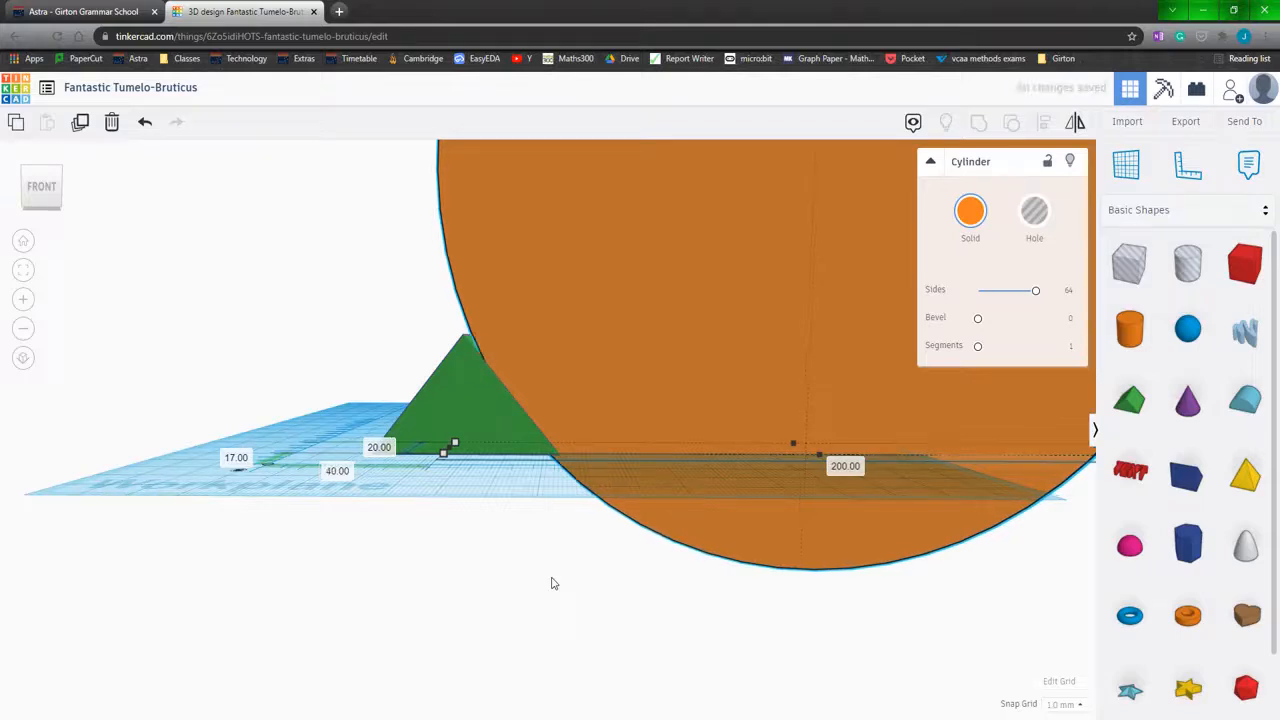
key("Left")
key("Left")
key("Left")
key("Left")
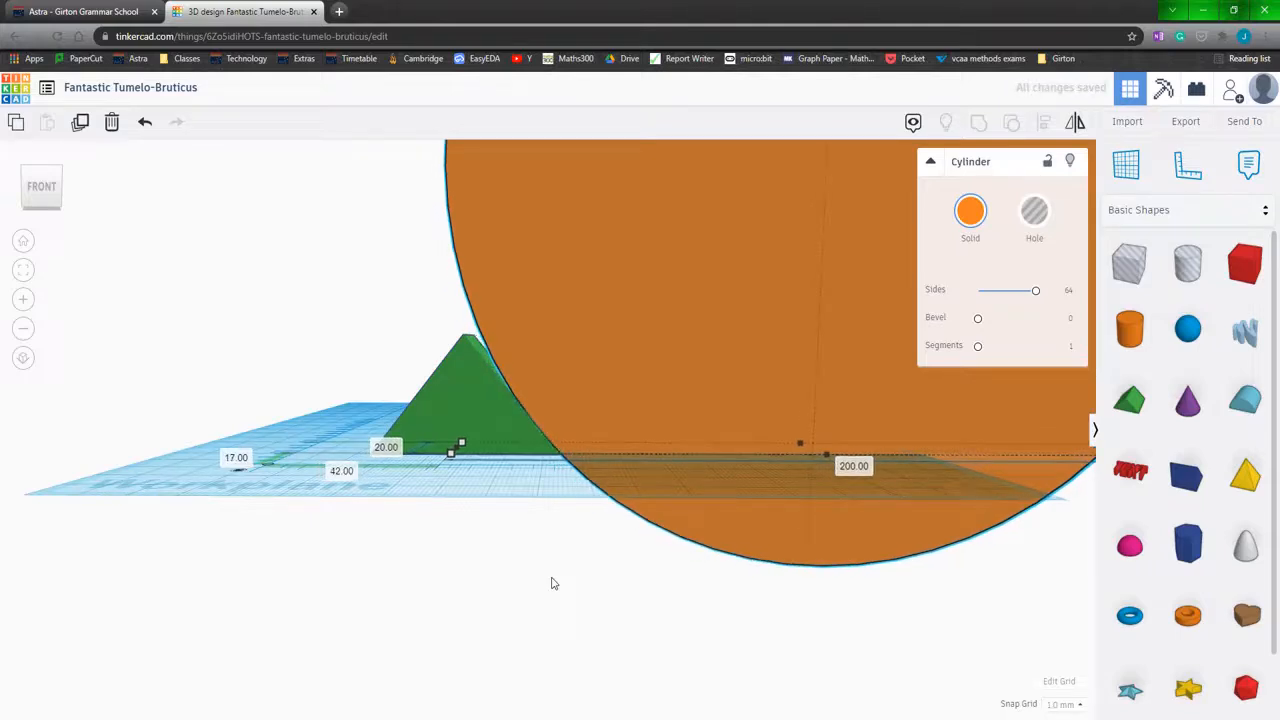
key("Left")
key("Left")
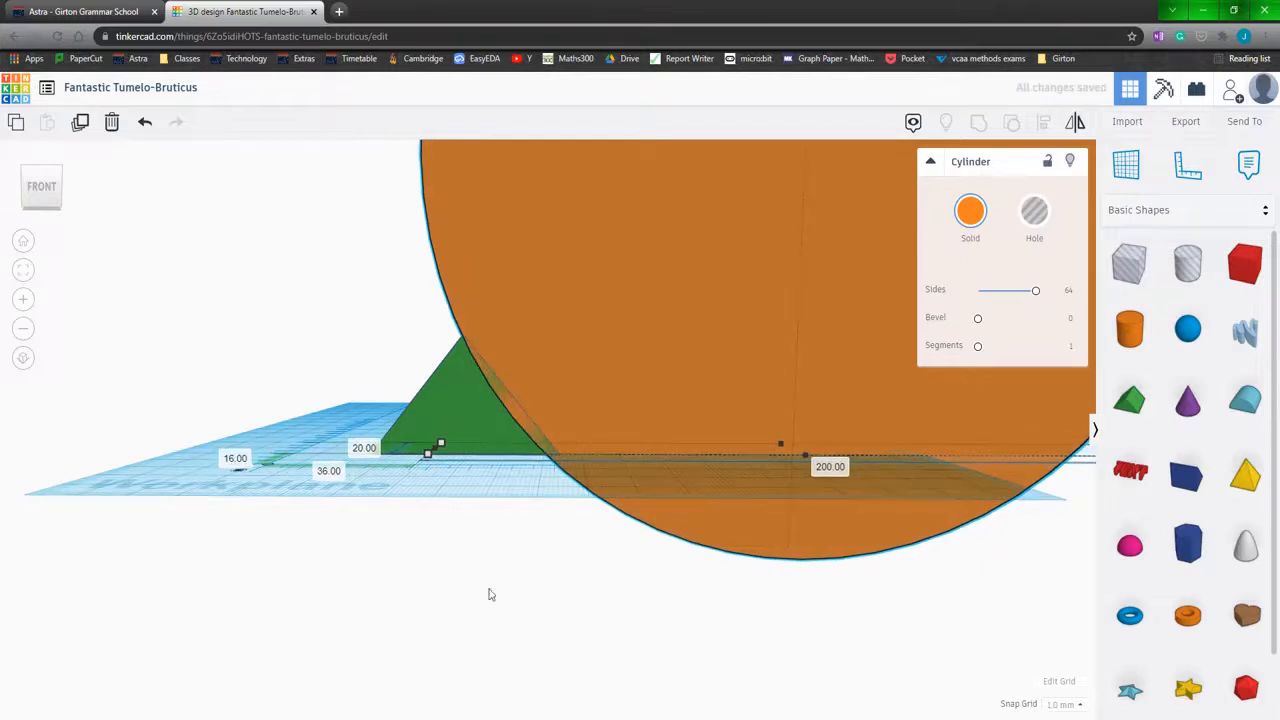
mouse_move(410, 505)
right_mouse_down()
mouse_move(466, 511)
mouse_move(411, 495)
right_mouse_up()
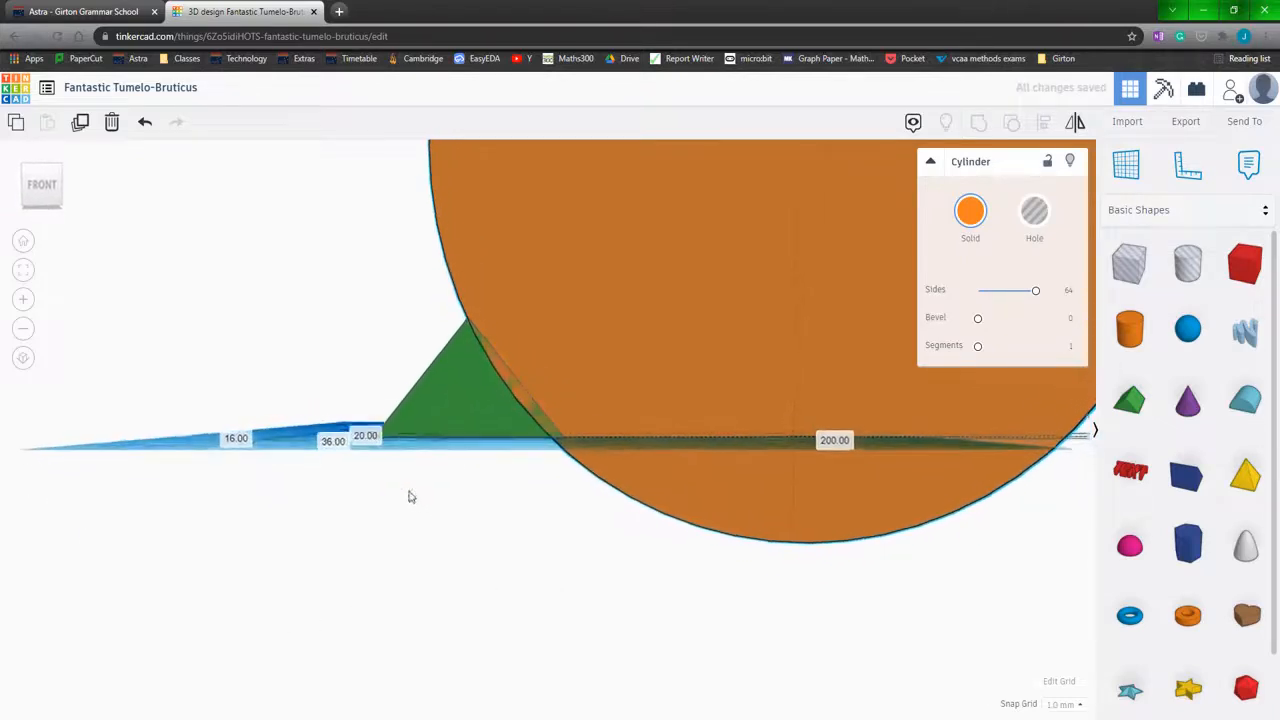
right_click_drag(504, 512, 650, 368)
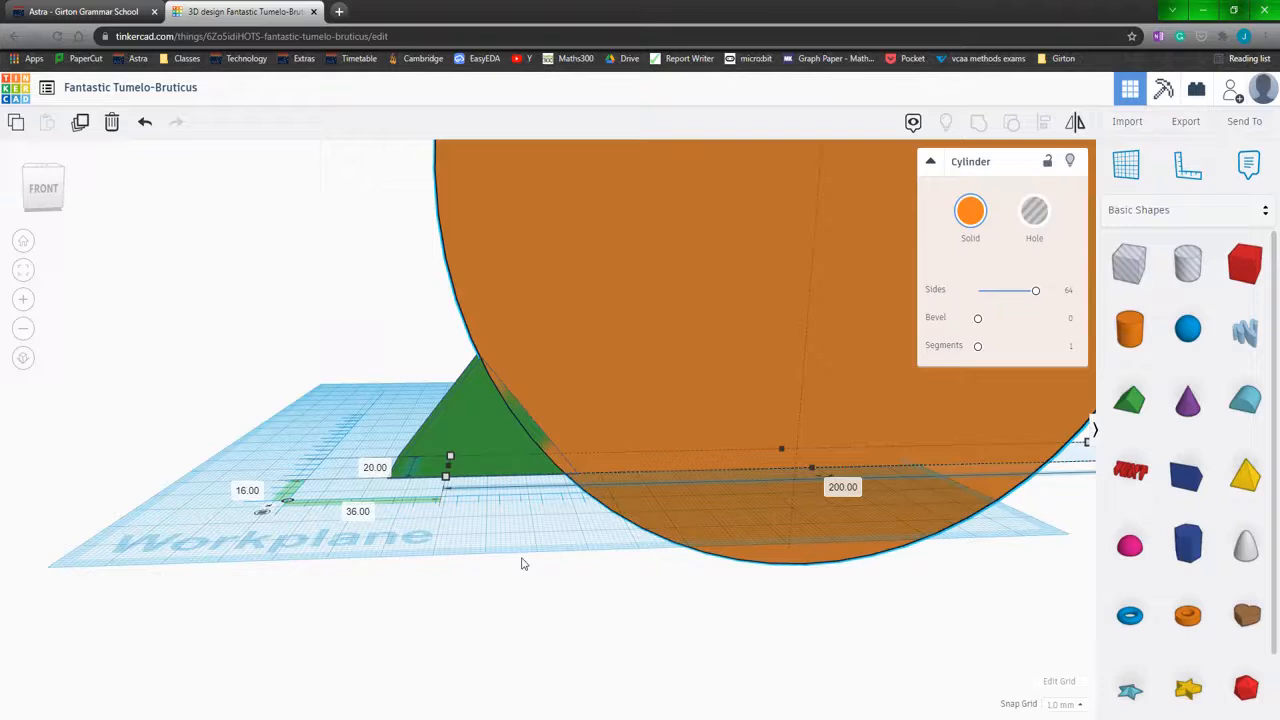
Paste a copy of the 200 mm cylinder and shift it across to the roof's opposite slope, 144 mm left of the ruler origin
key("ctrl+v")
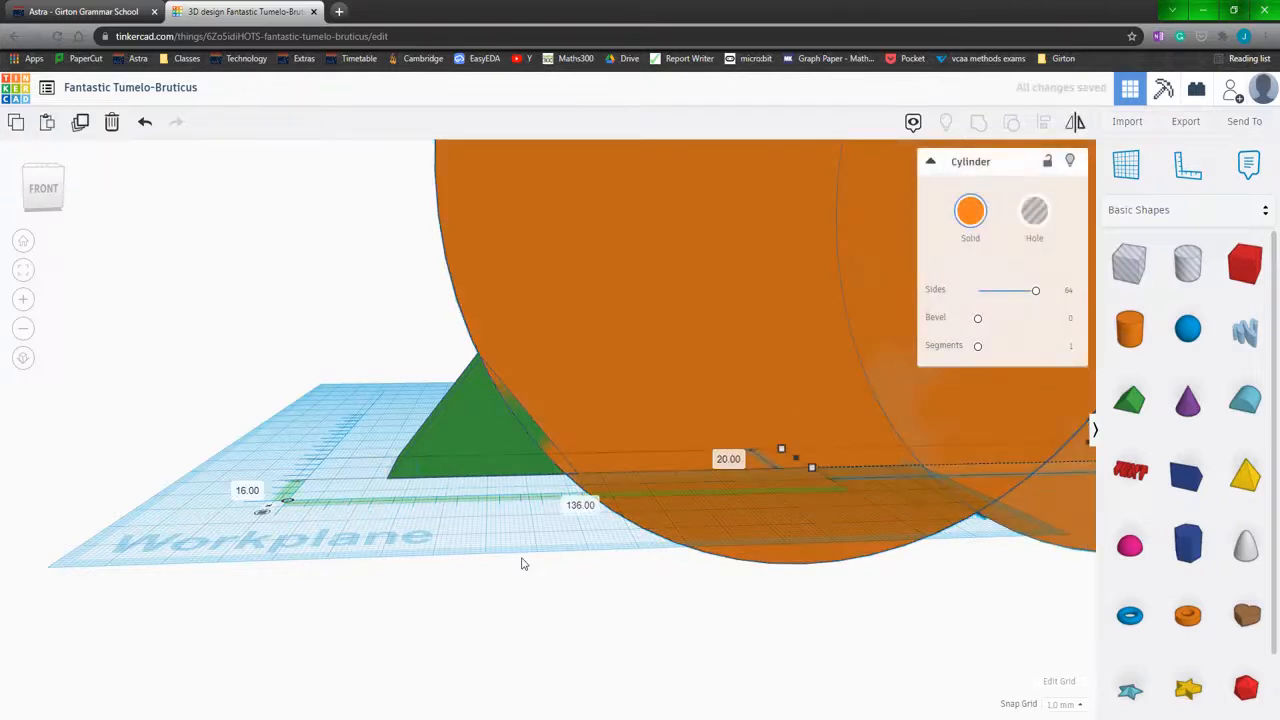
key("Left")
key("Left")
key("Left")
key("Left")
key("Left")
key("Left")
key("Left")
key("Left")
key("Left")
key("Left")
key("Left")
key("Left")
key("Left")
key("Left")
key("Left")
key("Left")
key("Left")
key("Left")
key("Left")
key("Left")
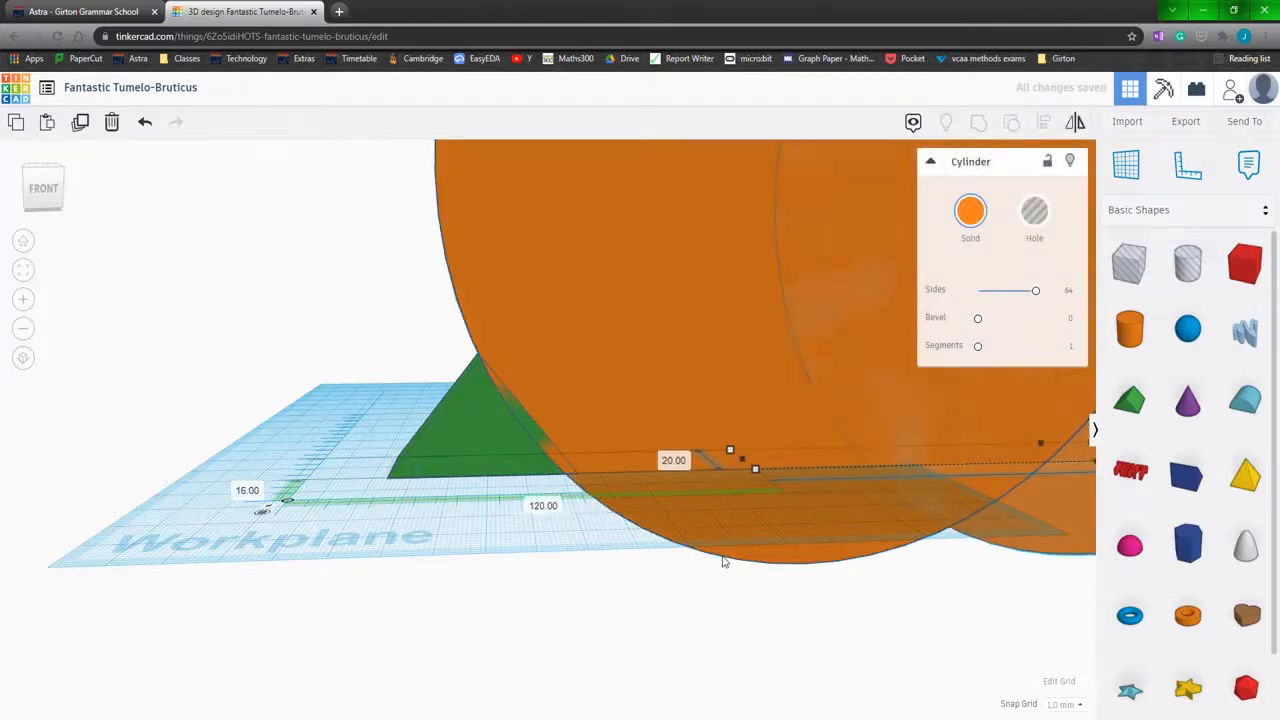
key("Left")
key("Left")
key("Left")
key("Left")
key("Left")
key("Left")
key("Left")
key("Left")
key("Left")
key("Left")
key("Left")
key("Left")
key("Left")
key("Left")
key("Left")
key("Left")
key("Left")
key("Left")
key("Left")
key("Left")
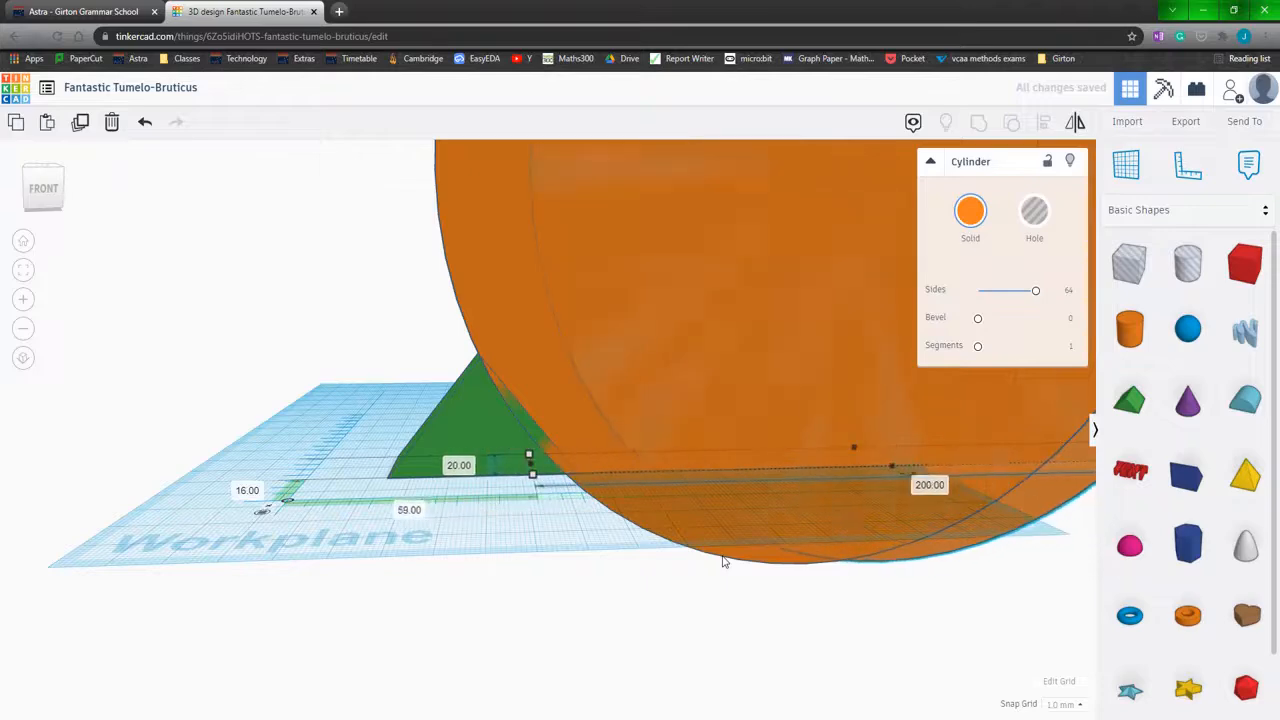
key("Left")
key("Left")
key("Left")
key("Left")
key("Left")
key("Left")
key("Left")
key("Left")
key("Left")
key("Left")
key("Left")
key("Left")
key("Left")
key("Left")
key("Left")
key("Left")
key("Left")
key("Left")
key("Left")
key("Left")
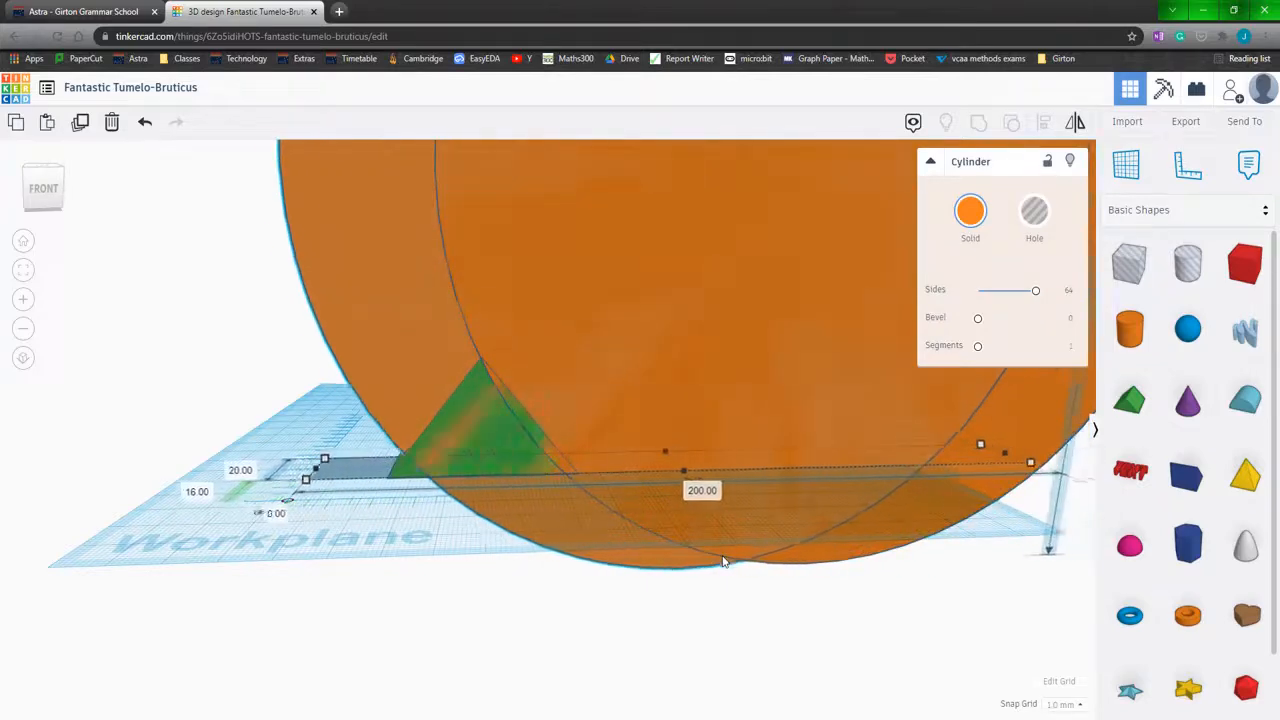
key("Left")
key("Left")
key("Left")
key("Left")
key("Left")
key("Left")
key("Left")
key("Left")
key("Left")
key("Left")
key("Left")
key("Left")
key("Left")
key("Left")
key("Left")
key("Left")
key("Left")
key("Left")
key("Left")
key("Left")
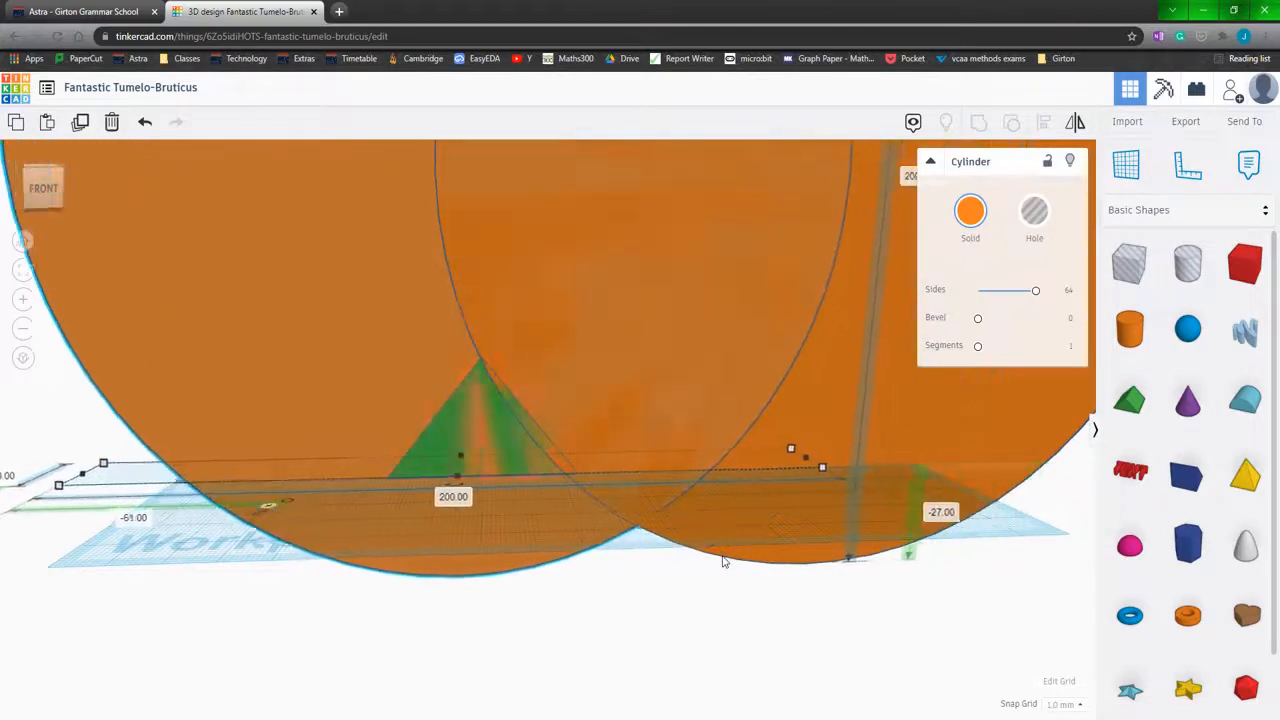
key("Left")
key("Left")
key("Left")
key("Left")
key("Left")
key("Left")
key("Left")
key("Left")
key("Left")
key("Left")
key("Left")
key("Left")
key("Left")
key("Left")
key("Left")
key("Left")
key("Left")
key("Left")
key("Left")
key("Left")
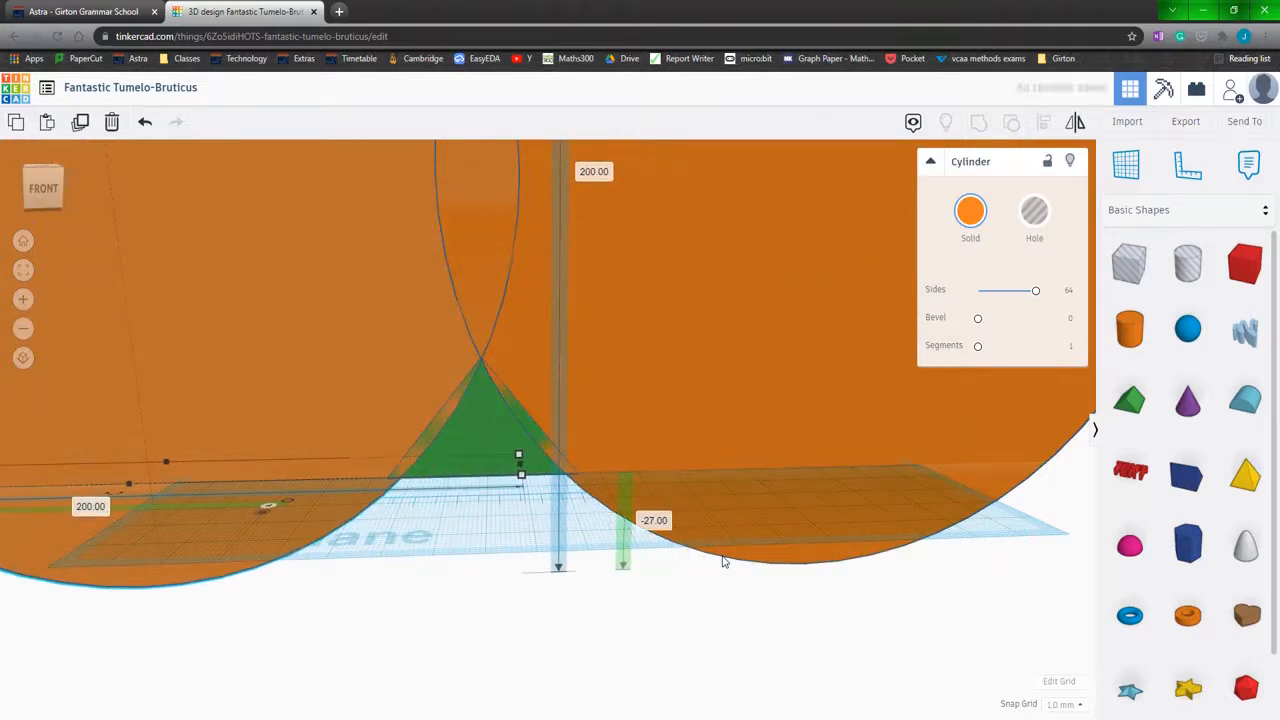
Try small forward, backward and vertical nudges of the roof to check its fit between the two cylinders
left_click(487, 430)
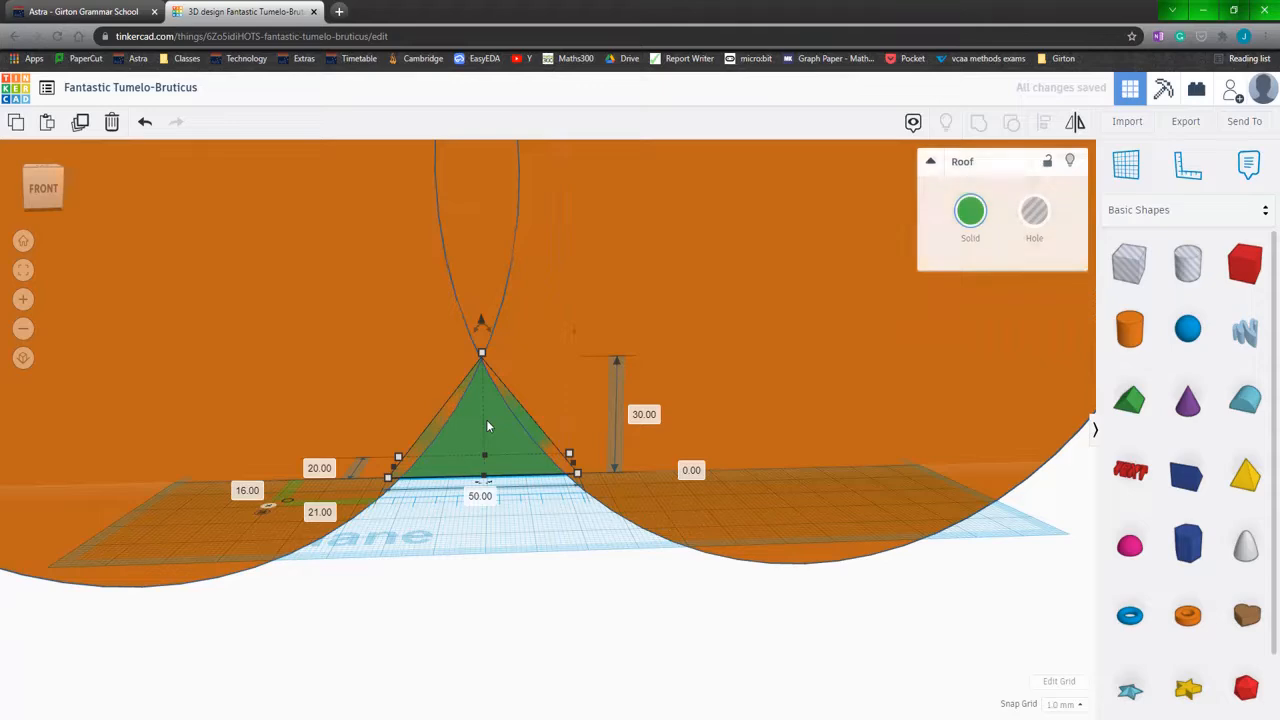
scroll(487, 546, "down", 6)
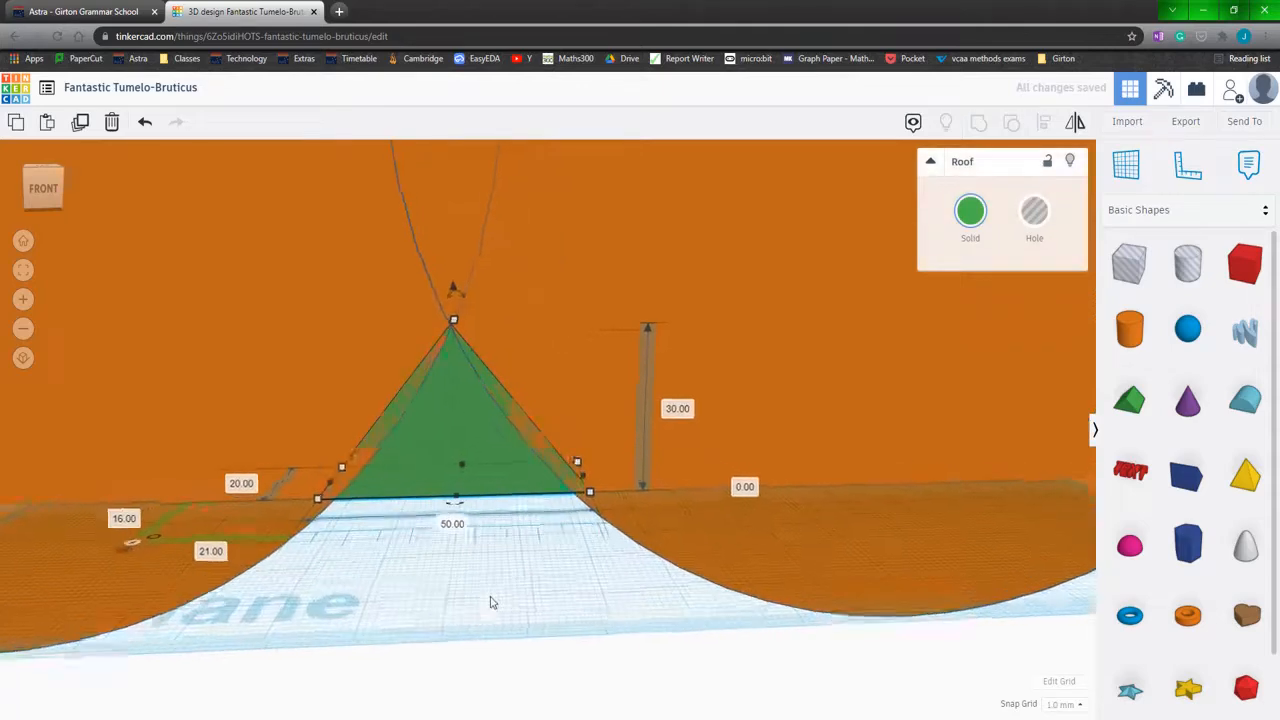
scroll(489, 566, "up", 10)
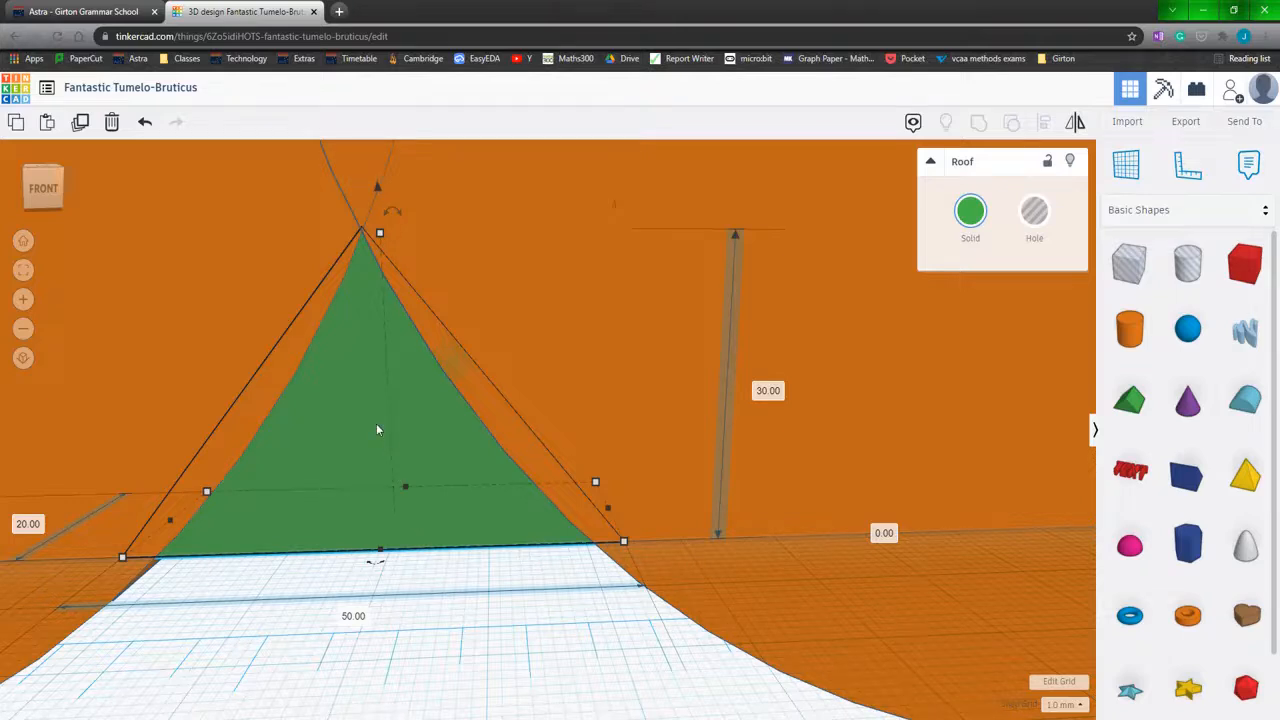
key("Down")
key("Up")
key("Up")
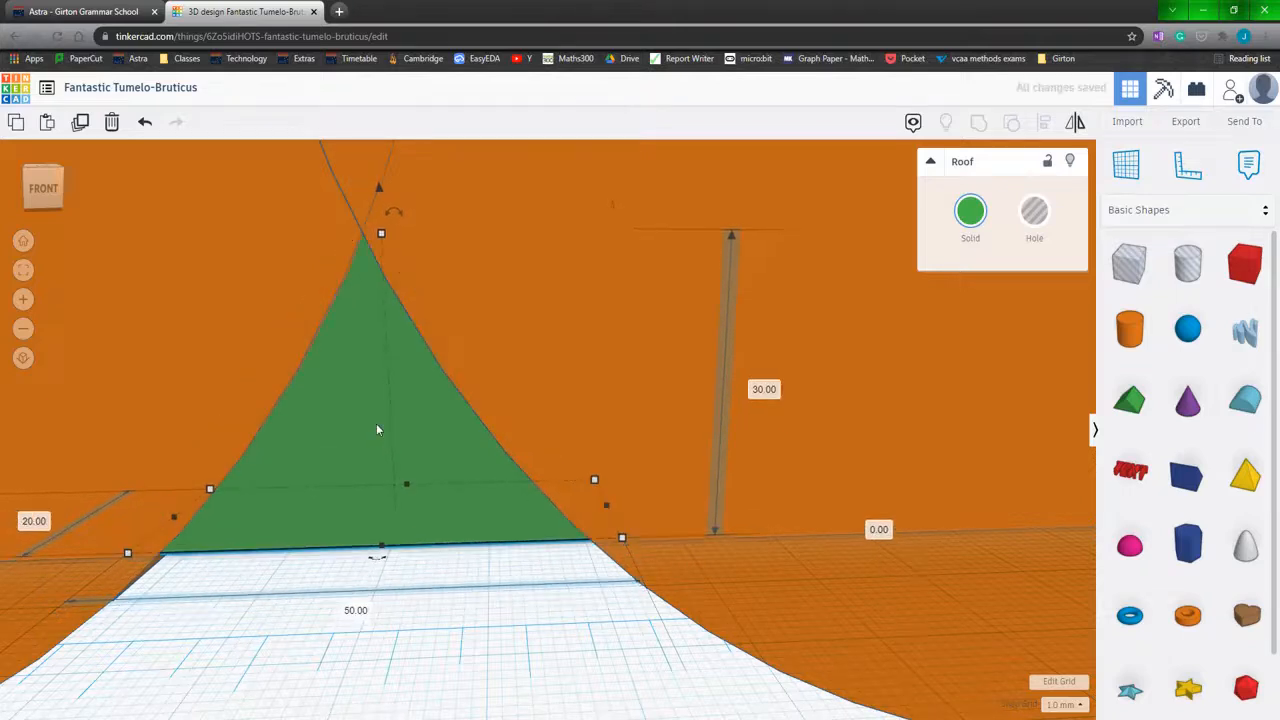
key("Down")
key("Down")
key("Up")
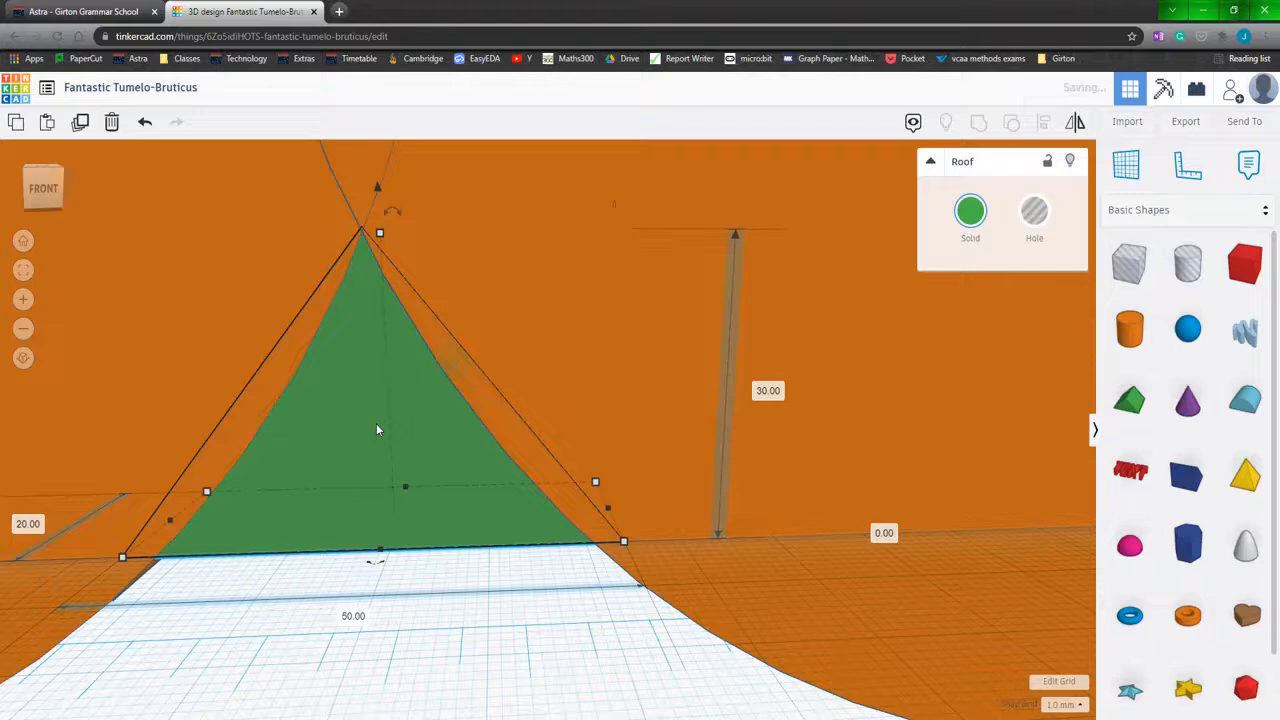
key("ctrl+Down")
key("ctrl+Up")
scroll(414, 421, "up", 3)
scroll(428, 402, "down", 5)
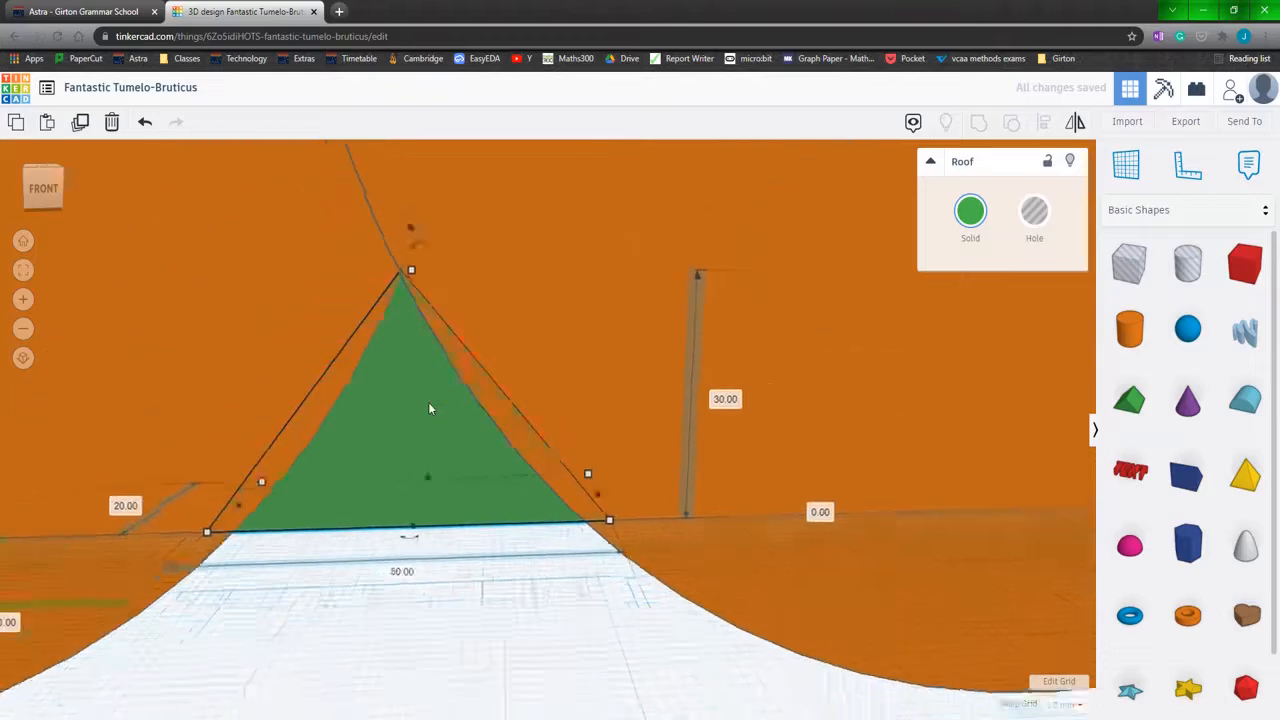
Select both large cylinders and turn them into holes
left_click(500, 614)
scroll(504, 611, "down", 5)
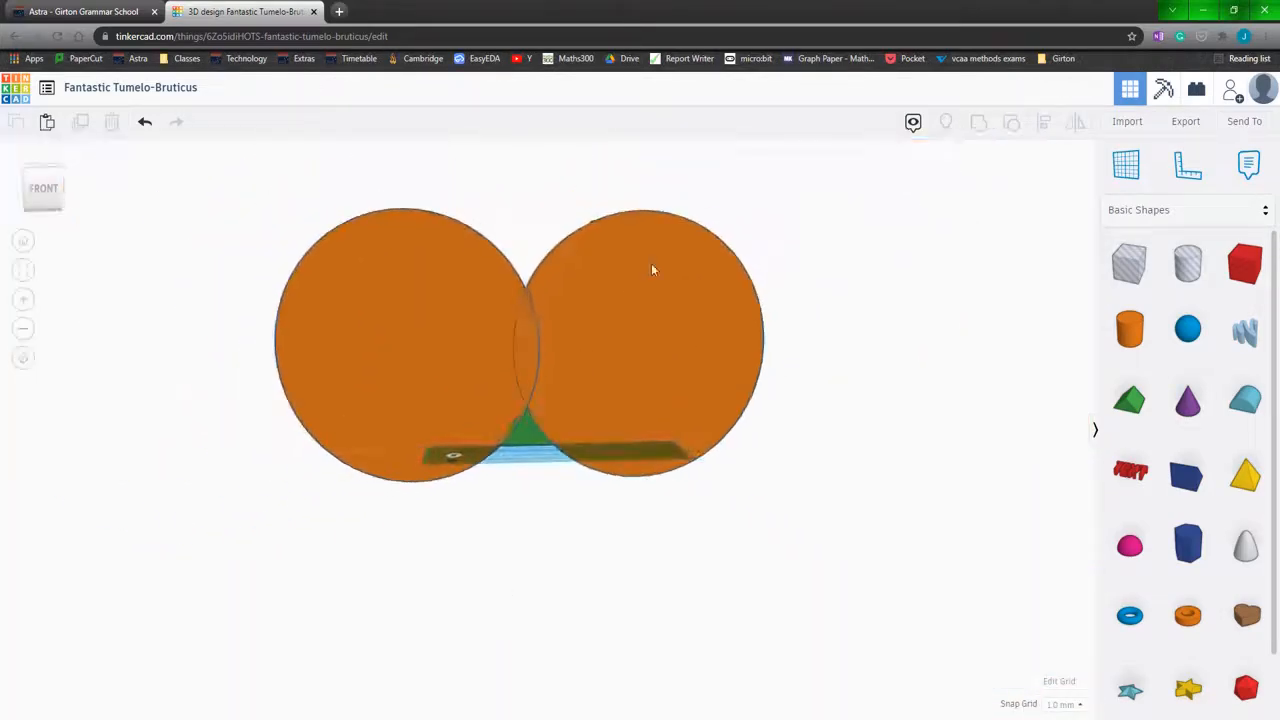
left_click(602, 265)
left_click(490, 197)
left_click(393, 250)
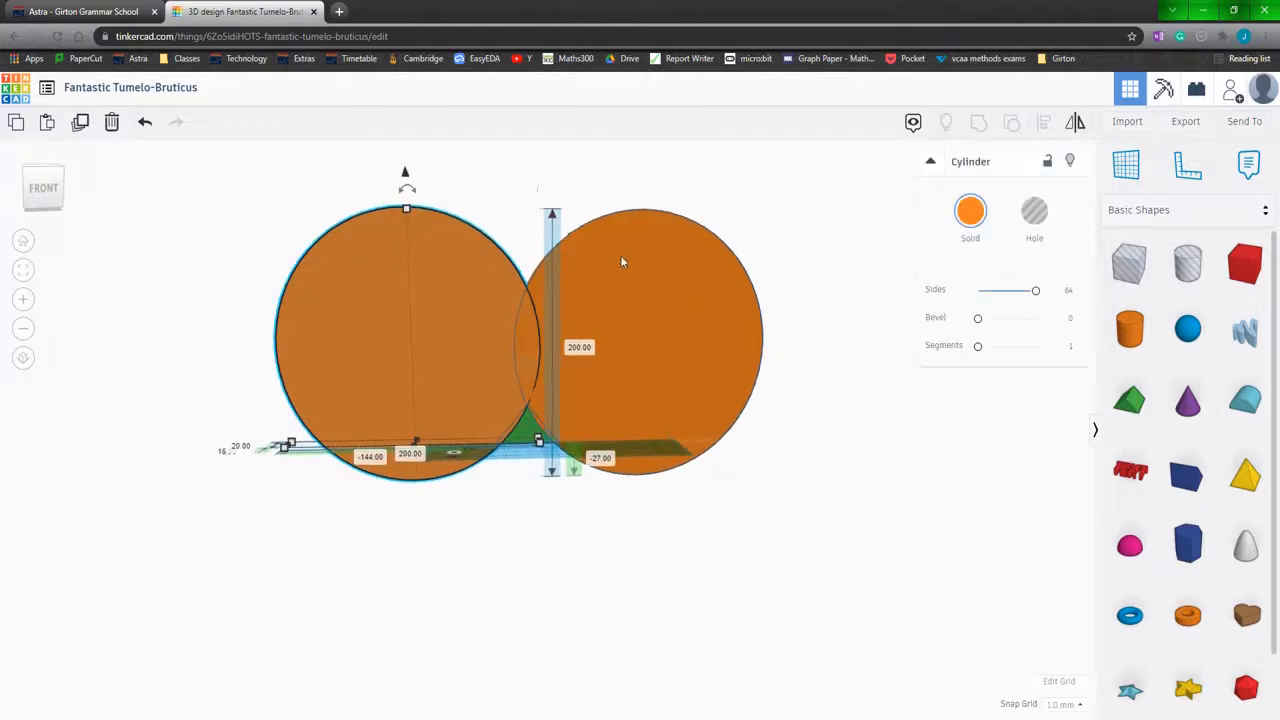
left_click(647, 264)
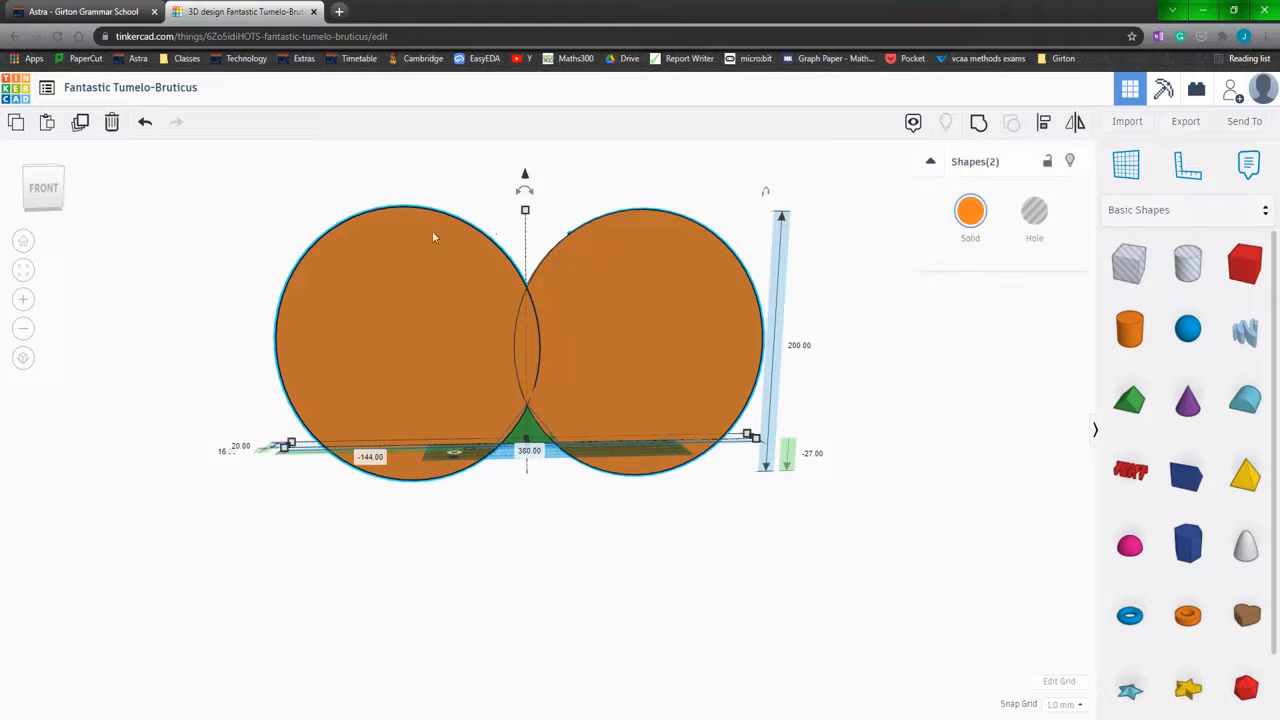
left_click(131, 263)
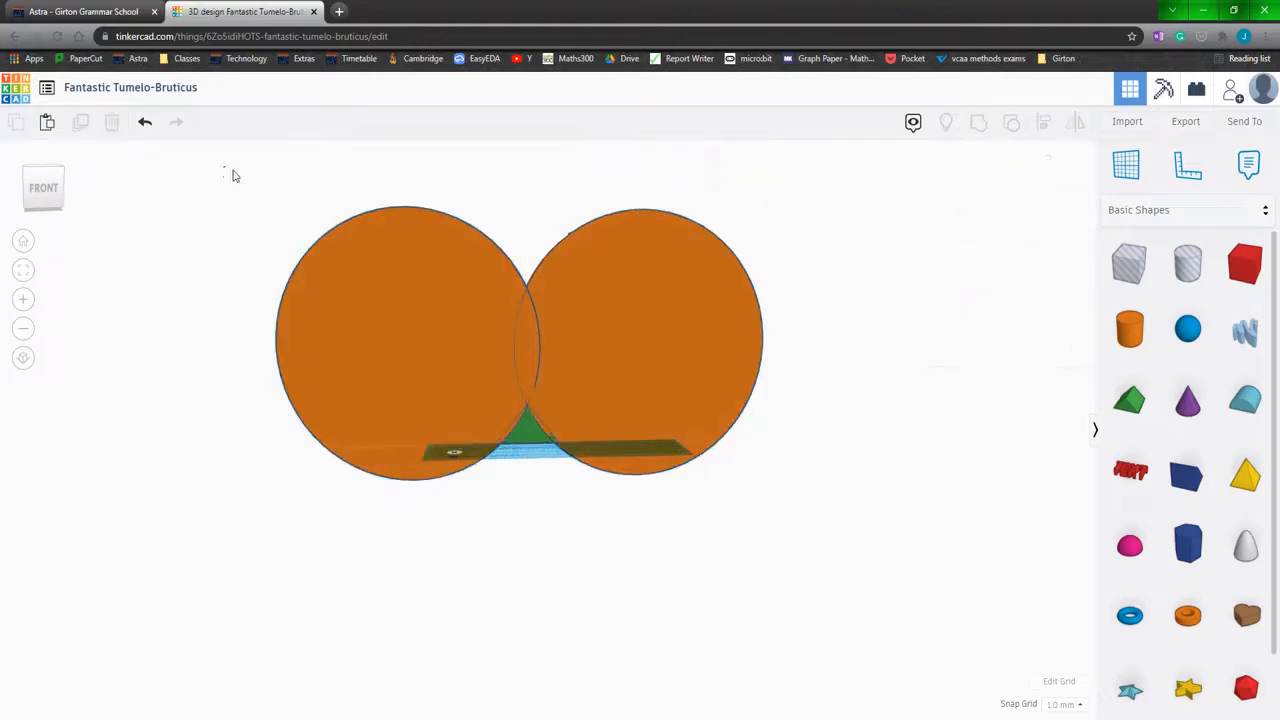
left_click_drag(223, 166, 842, 322)
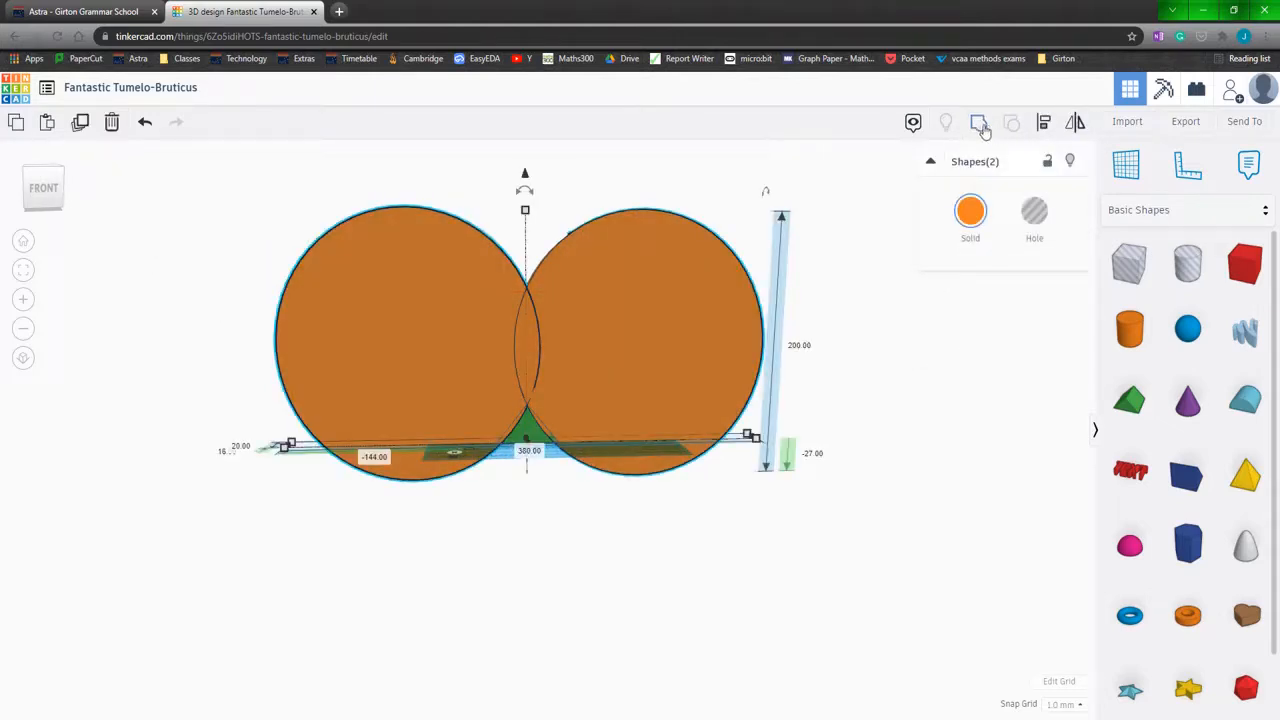
left_click(1048, 220)
left_click(686, 531)
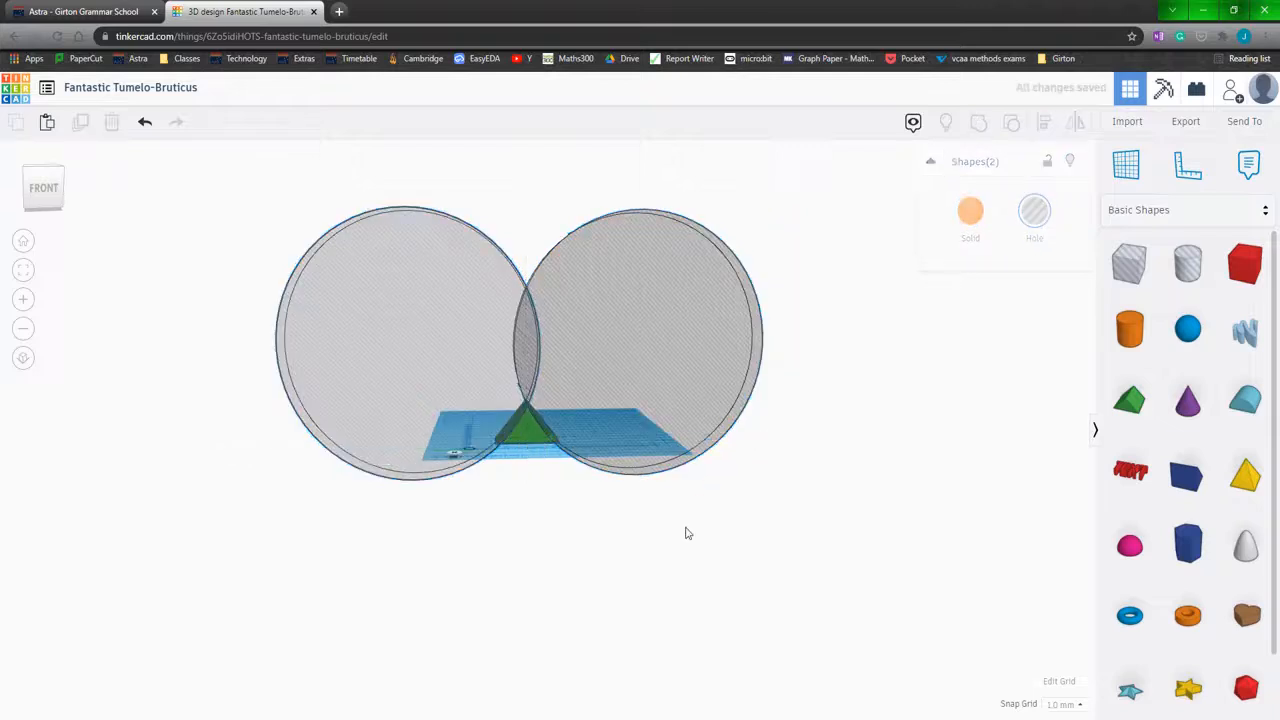
Group the two cylinder holes with the roof to cut concave curves into both of its slopes
key("ctrl+a")
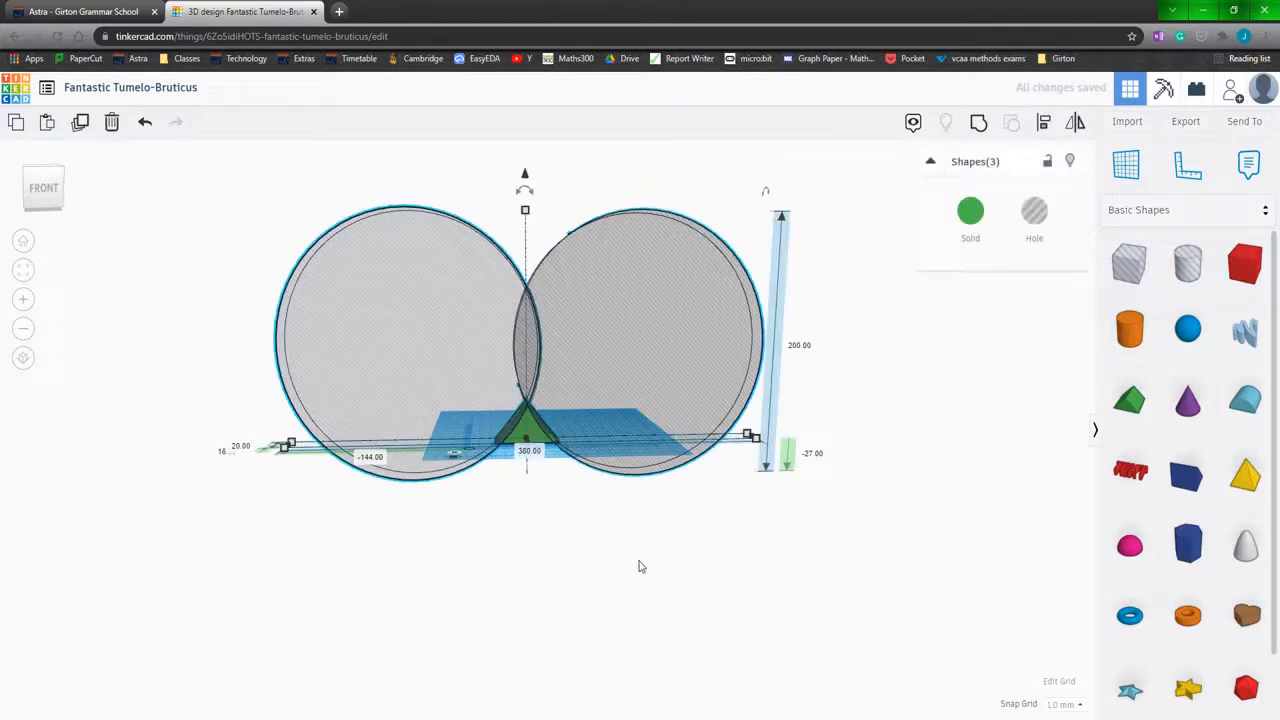
left_click(978, 121)
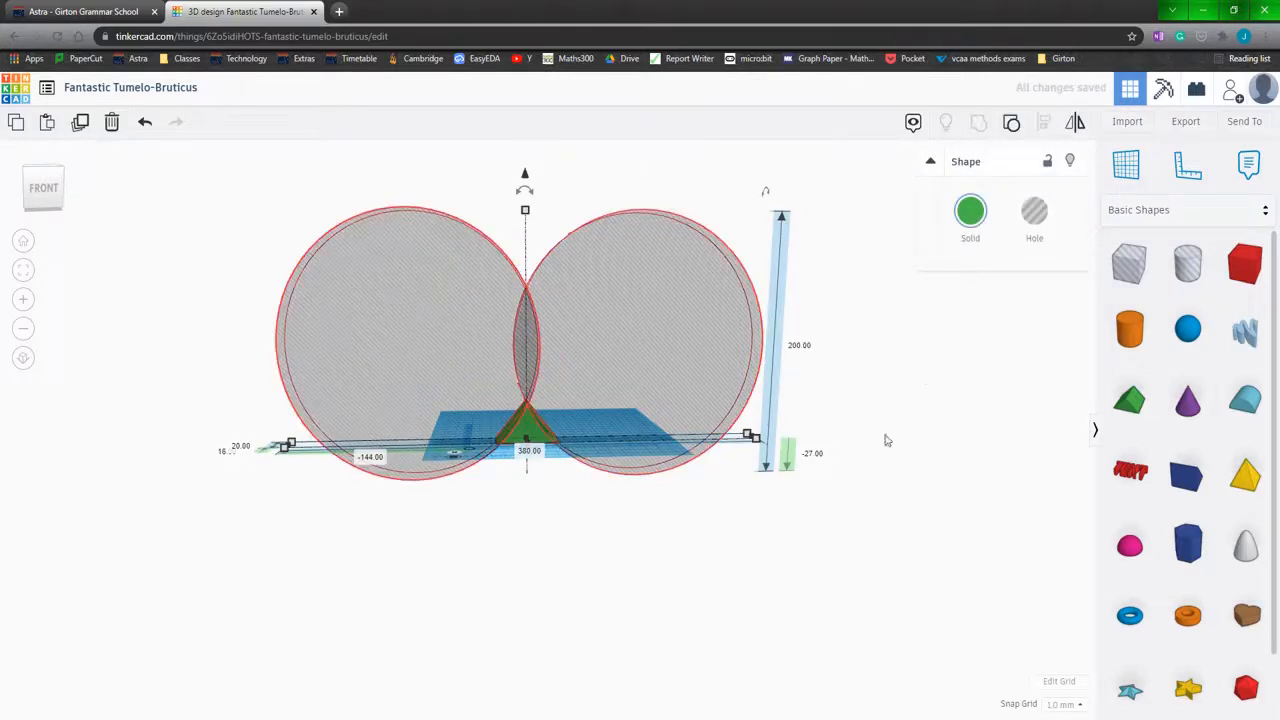
scroll(533, 429, "up", 5)
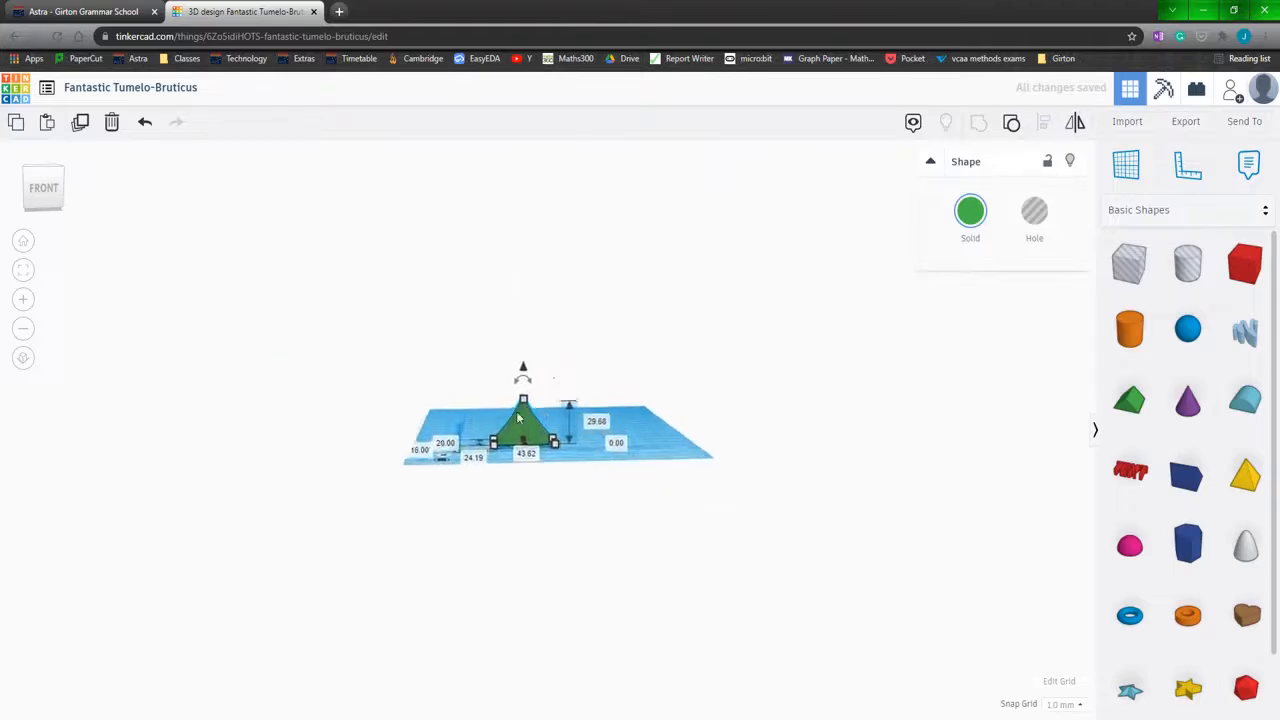
scroll(371, 452, "up", 5)
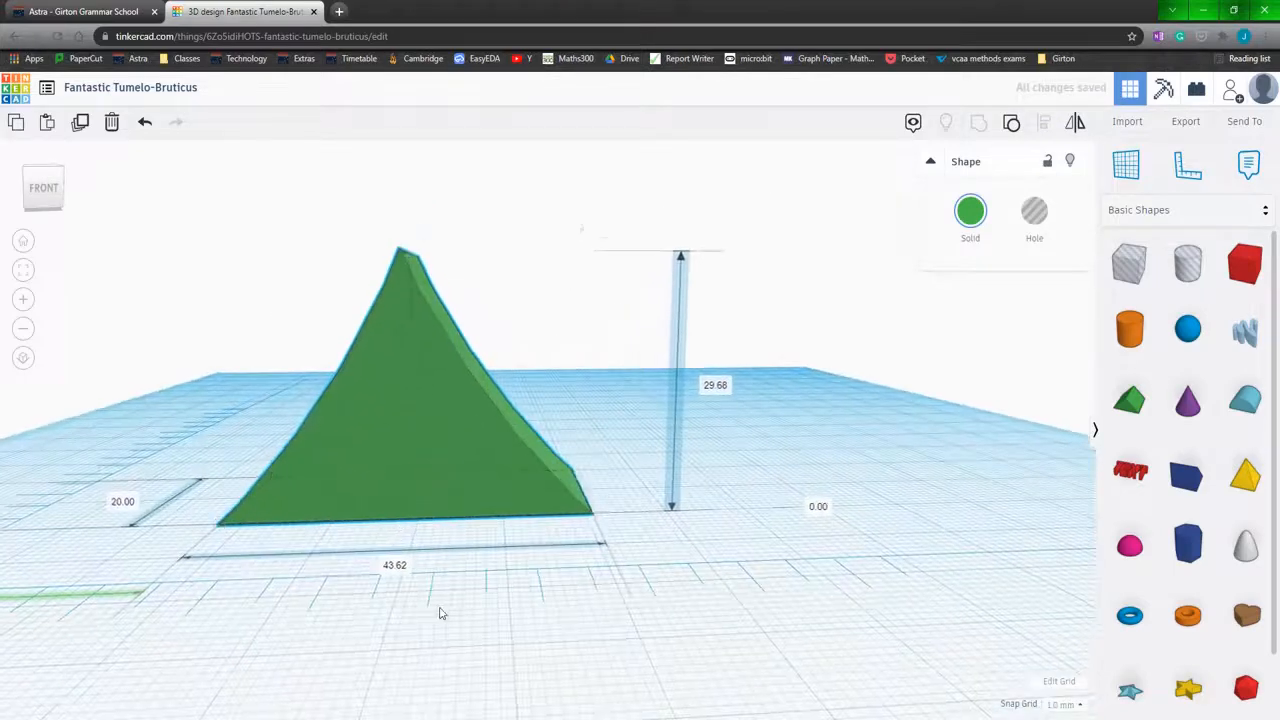
mouse_move(443, 611)
right_mouse_down()
mouse_move(474, 586)
mouse_move(466, 611)
mouse_move(451, 609)
right_mouse_up()
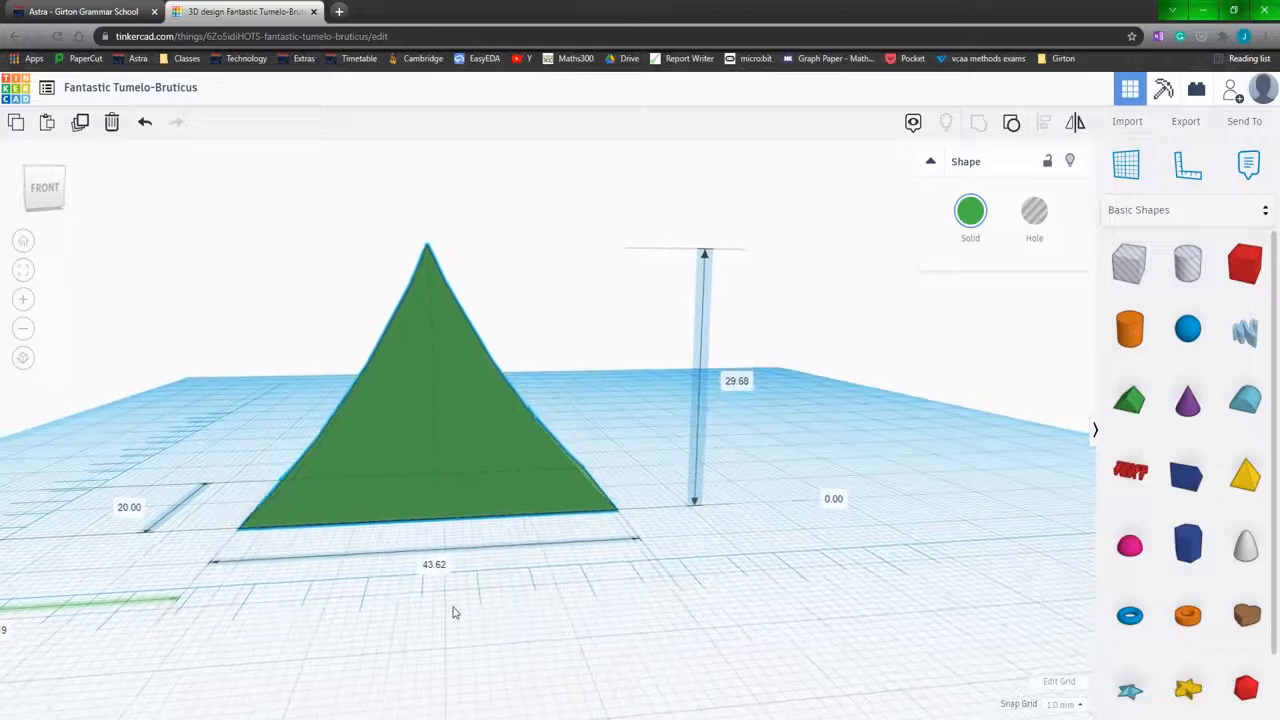
scroll(462, 603, "down", 3)
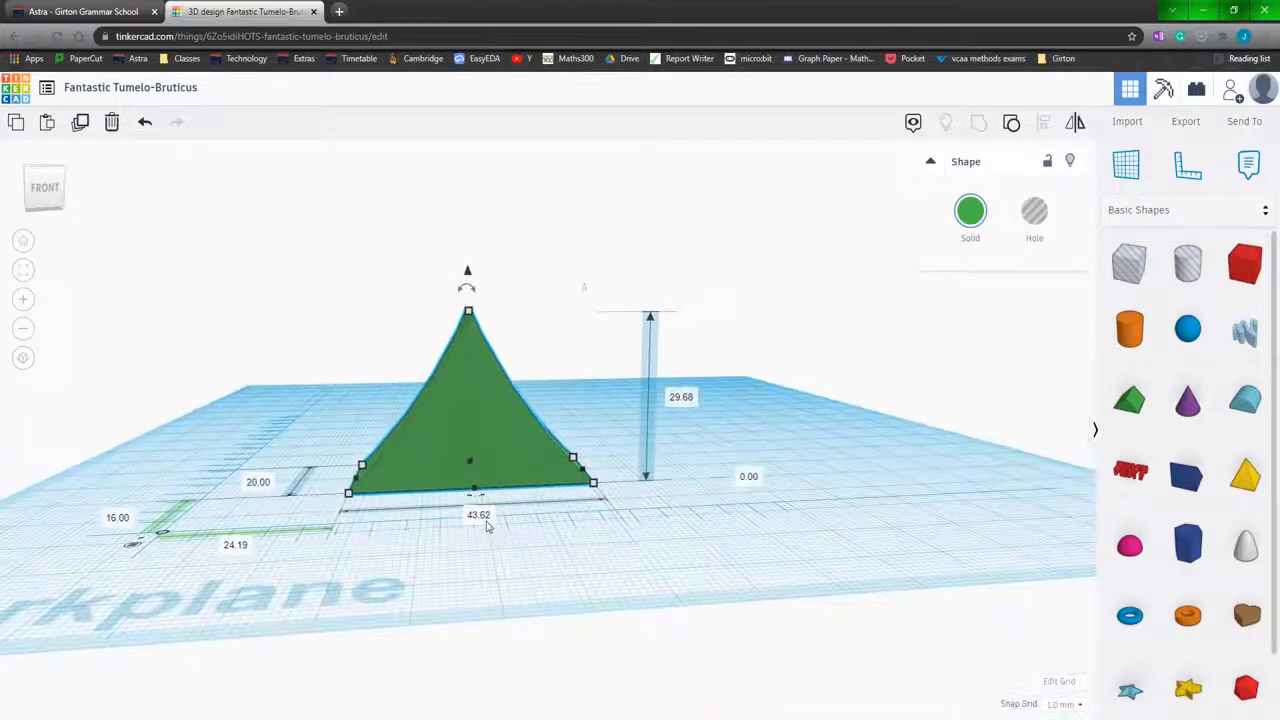
Resize the curved roof shape to 50 mm wide and 30 mm high
left_click(481, 516)
type("50")
key("Return")
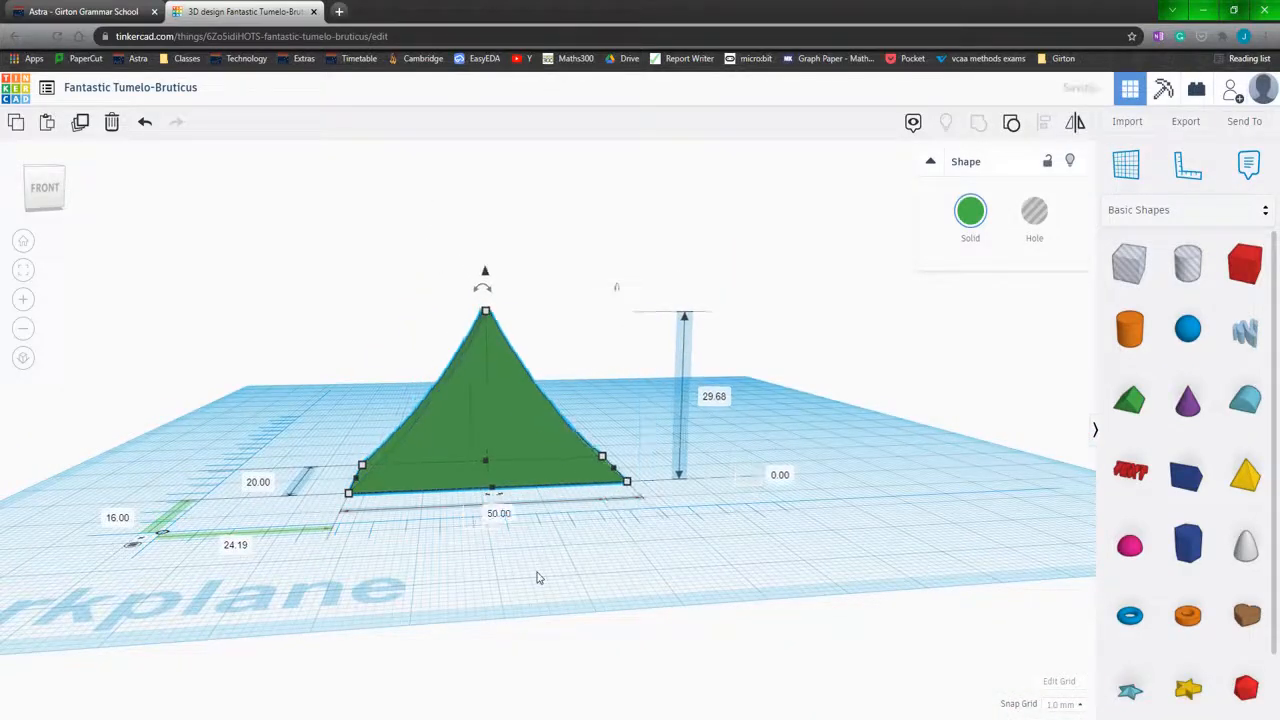
left_click(716, 399)
type("30")
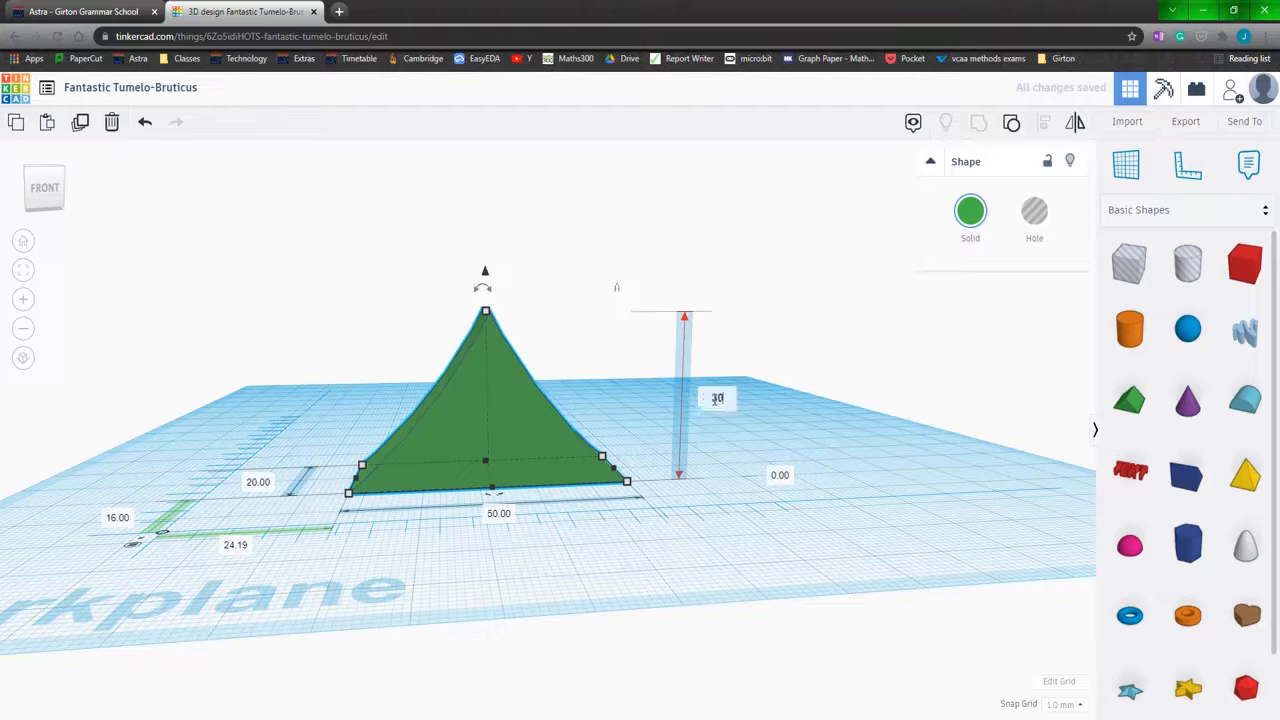
key("Return")
left_click(721, 534)
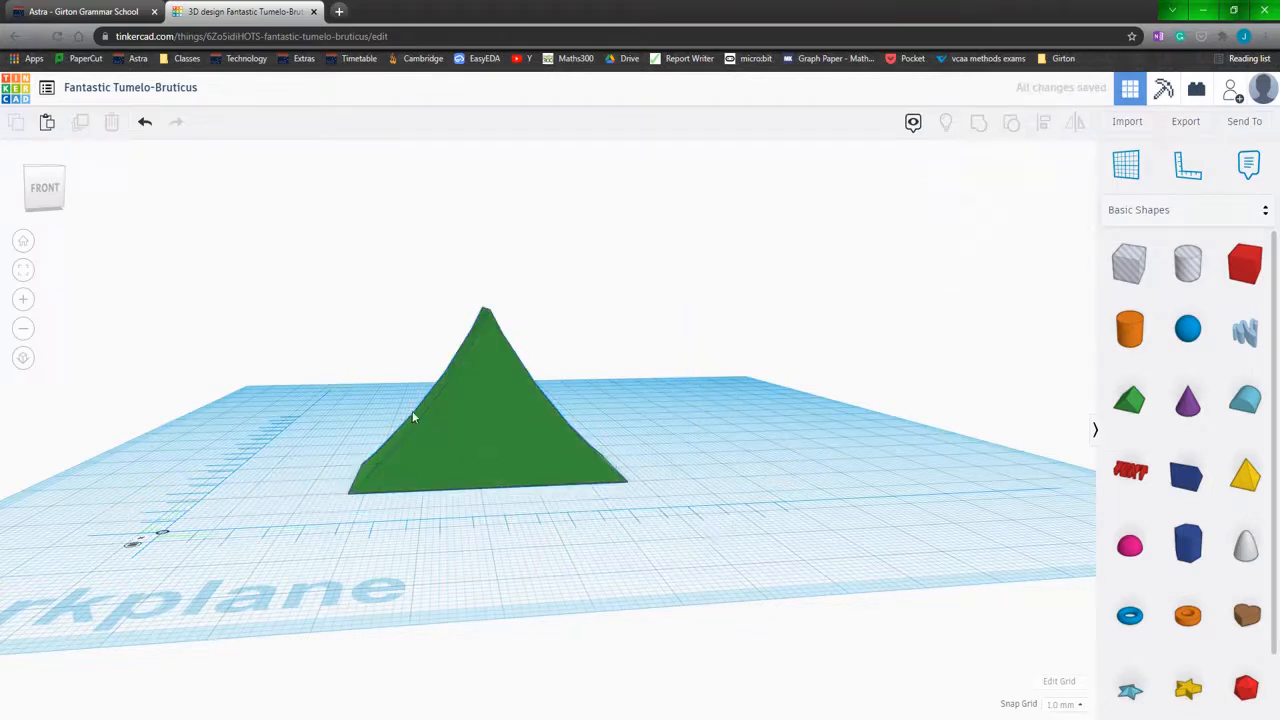
Duplicate the curved roof in place and raise the copy to 12 mm above the workplane
left_click(450, 443)
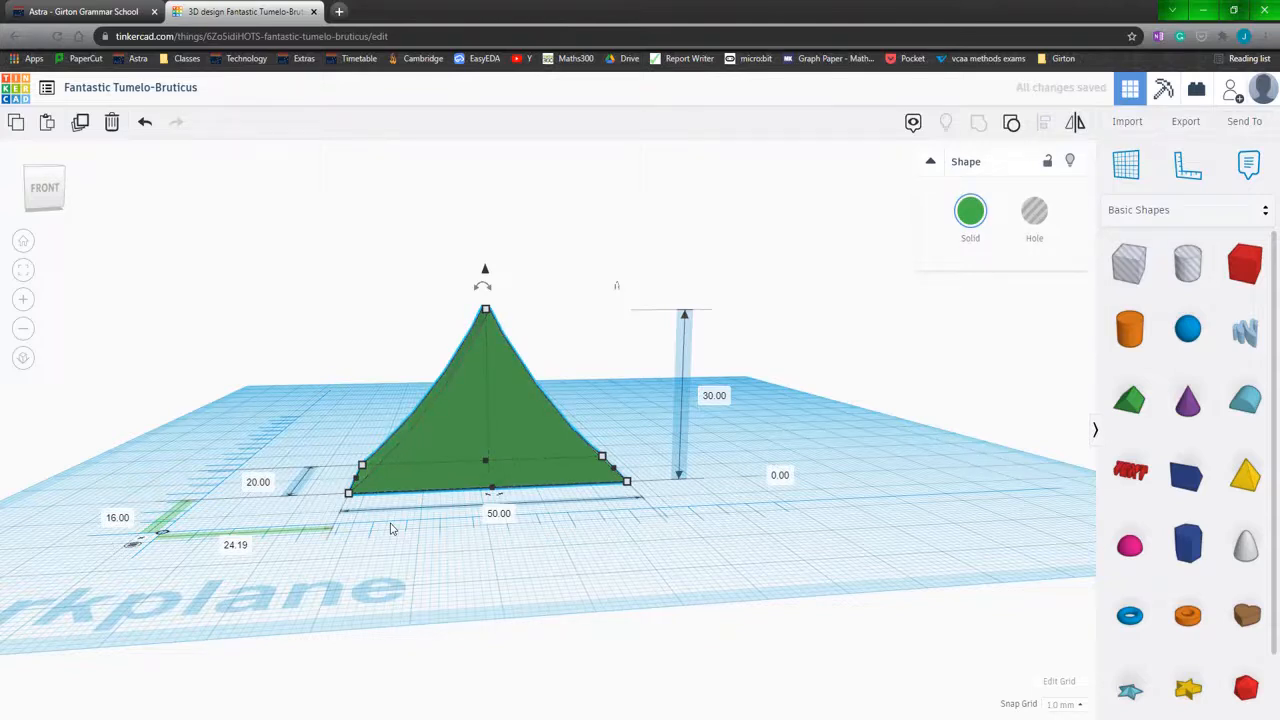
key("ctrl+Up")
key("ctrl+Up")
key("ctrl+Up")
key("ctrl+Up")
key("ctrl+Up")
key("ctrl+Up")
key("ctrl+Up")
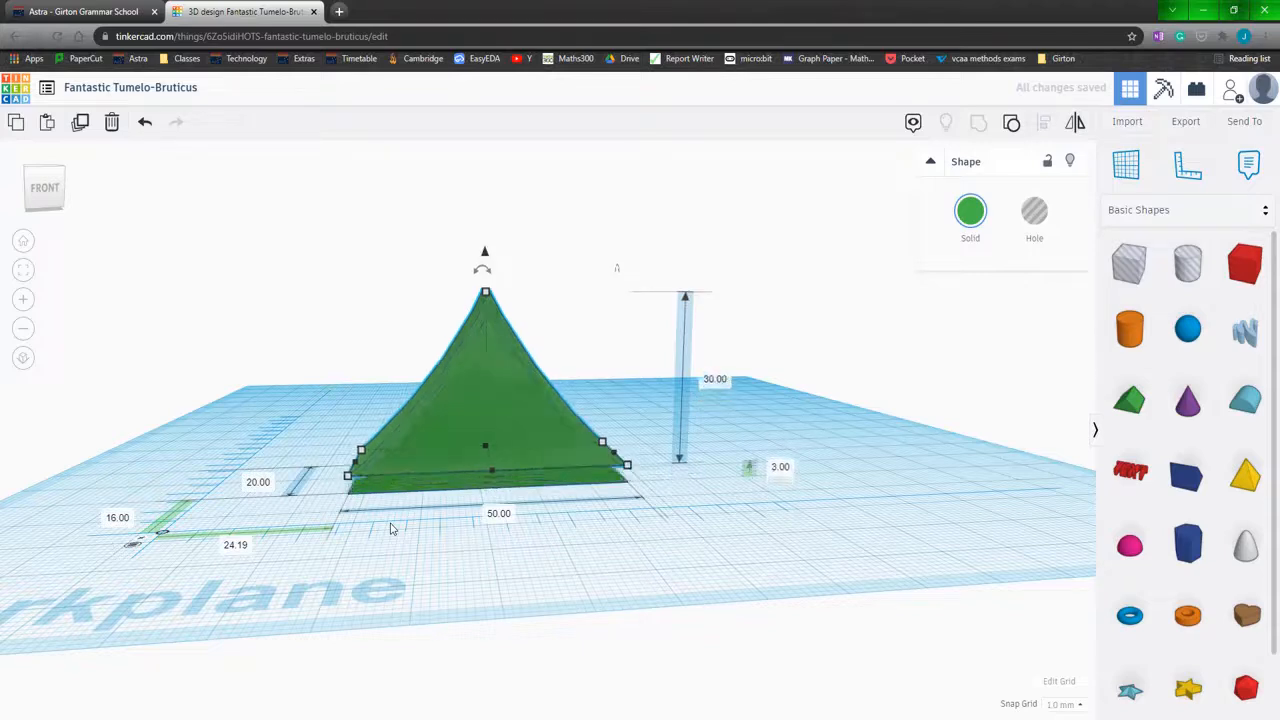
key("ctrl+Up")
key("ctrl+Up")
key("ctrl+Up")
key("ctrl+Up")
key("ctrl+Up")
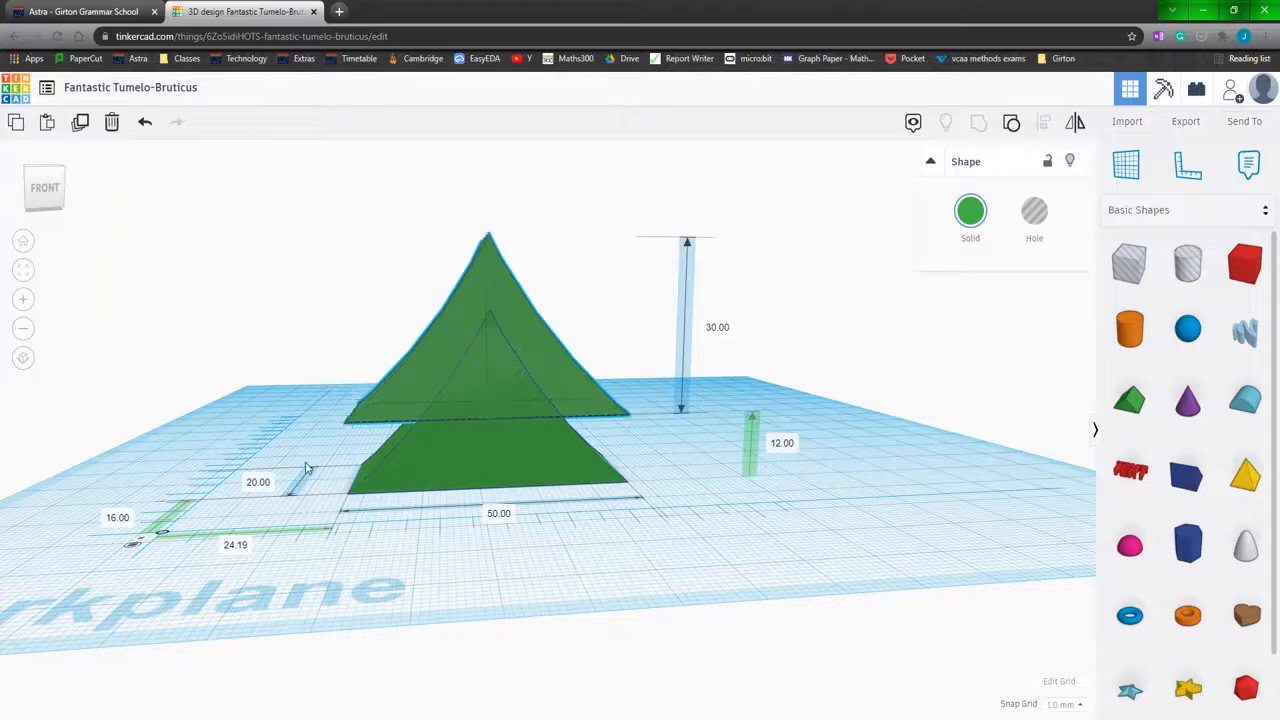
Shrink the raised roof copy to 40 mm wide and 25 mm high
right_click_drag(345, 425, 400, 525)
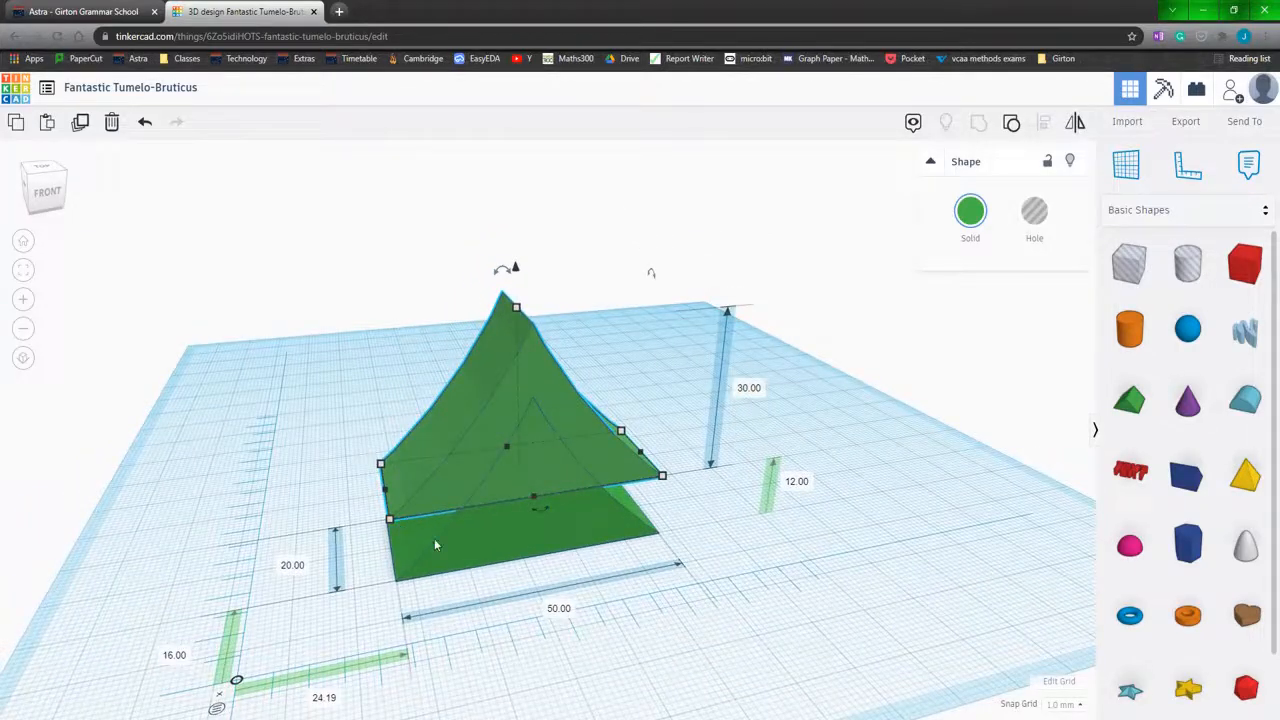
left_click(561, 610)
type("40")
key("Return")
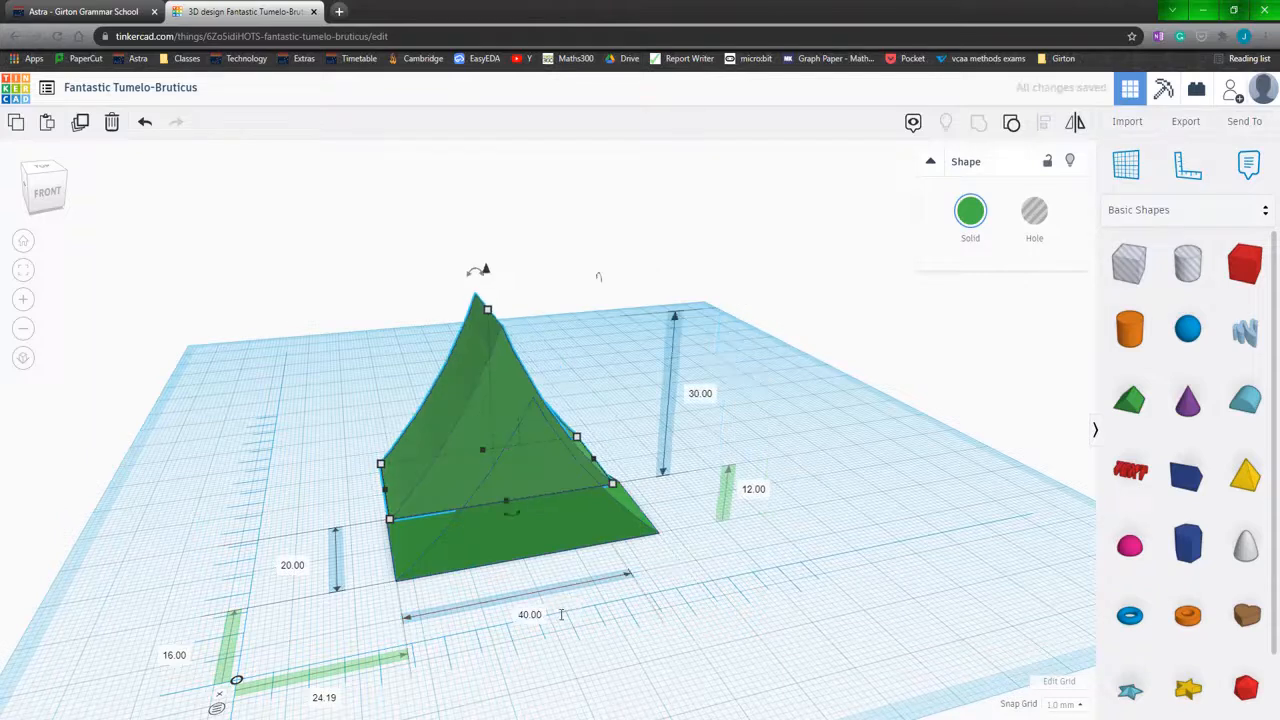
left_click(702, 395)
type("25")
key("Return")
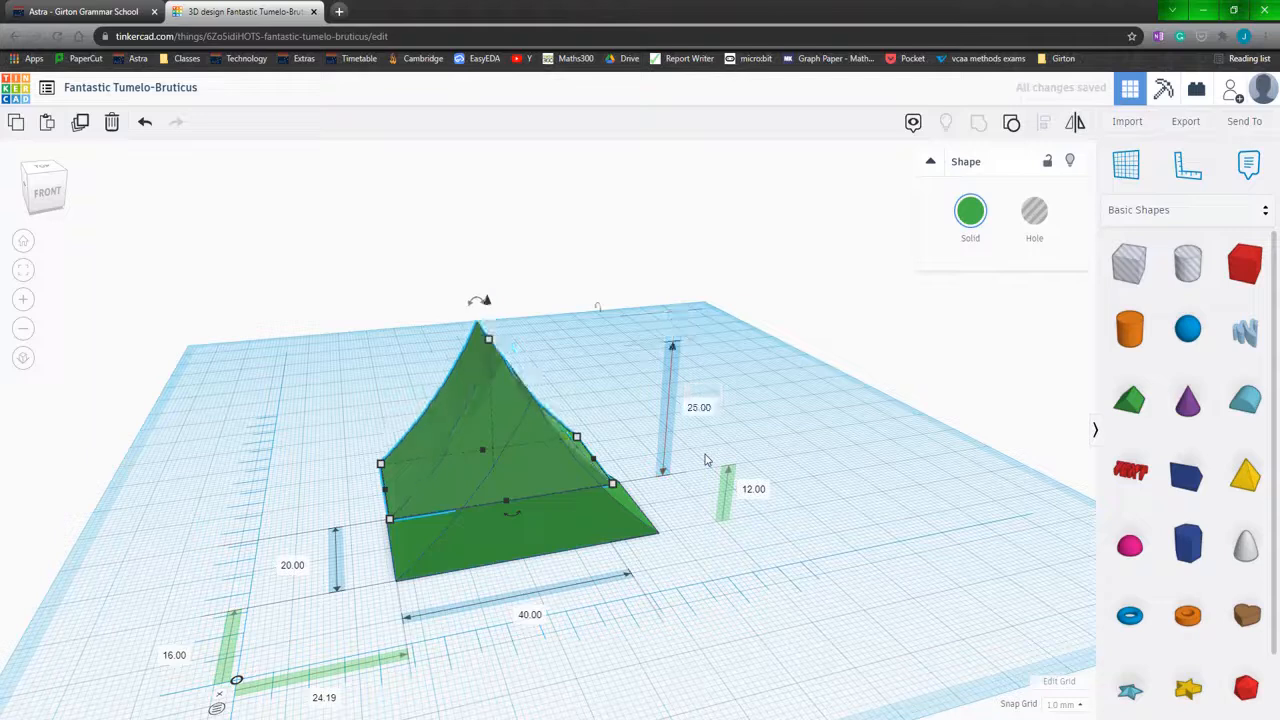
Duplicate the raised tier three times, repeating its lift and scaling to stack progressively smaller roof tiers
key("ctrl+d")
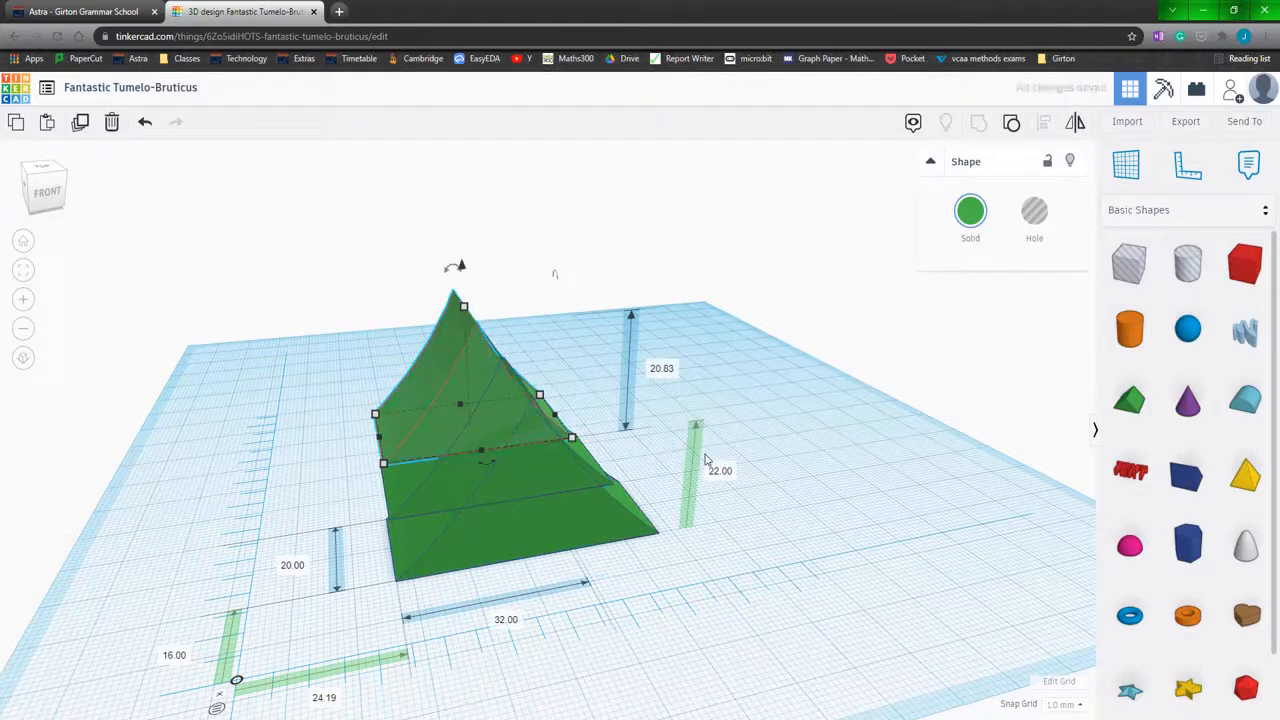
key("ctrl+d")
key("ctrl+d")
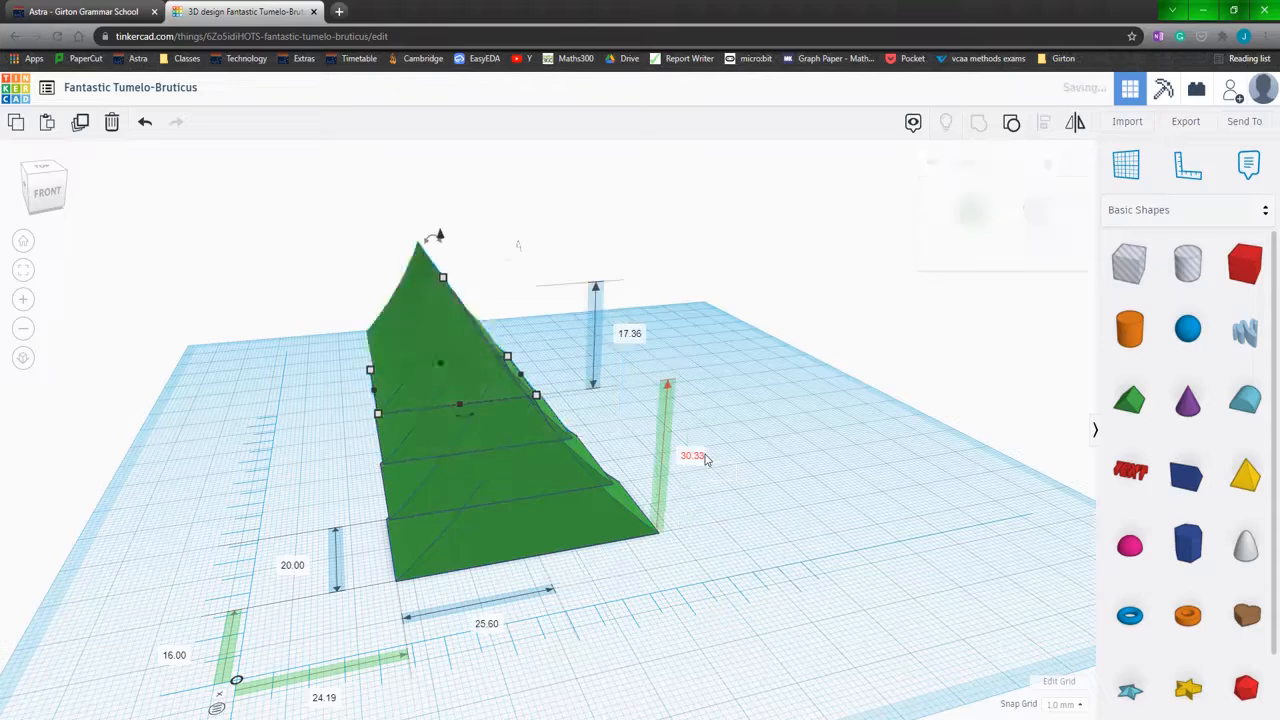
Duplicate the topmost tier five more times, repeating its lift and scaling, to complete a ten-tier stack
key("ctrl+d")
key("ctrl+d")
key("ctrl+d")
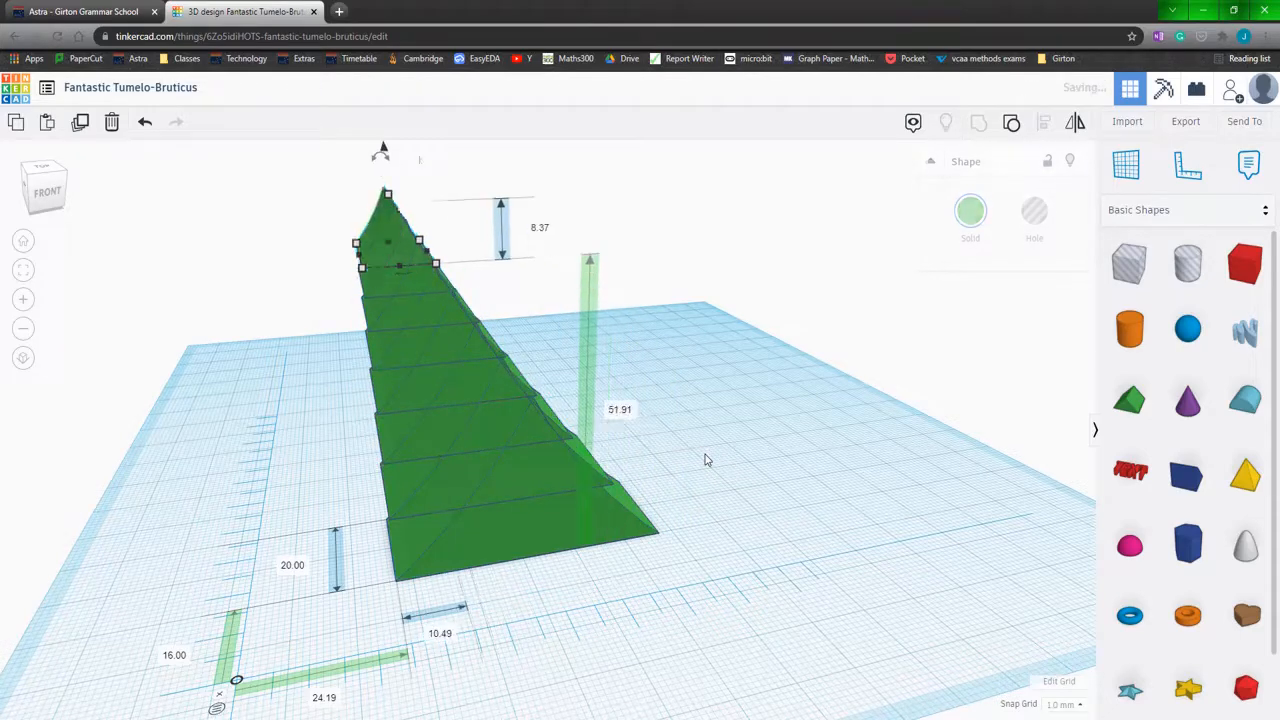
key("ctrl+d")
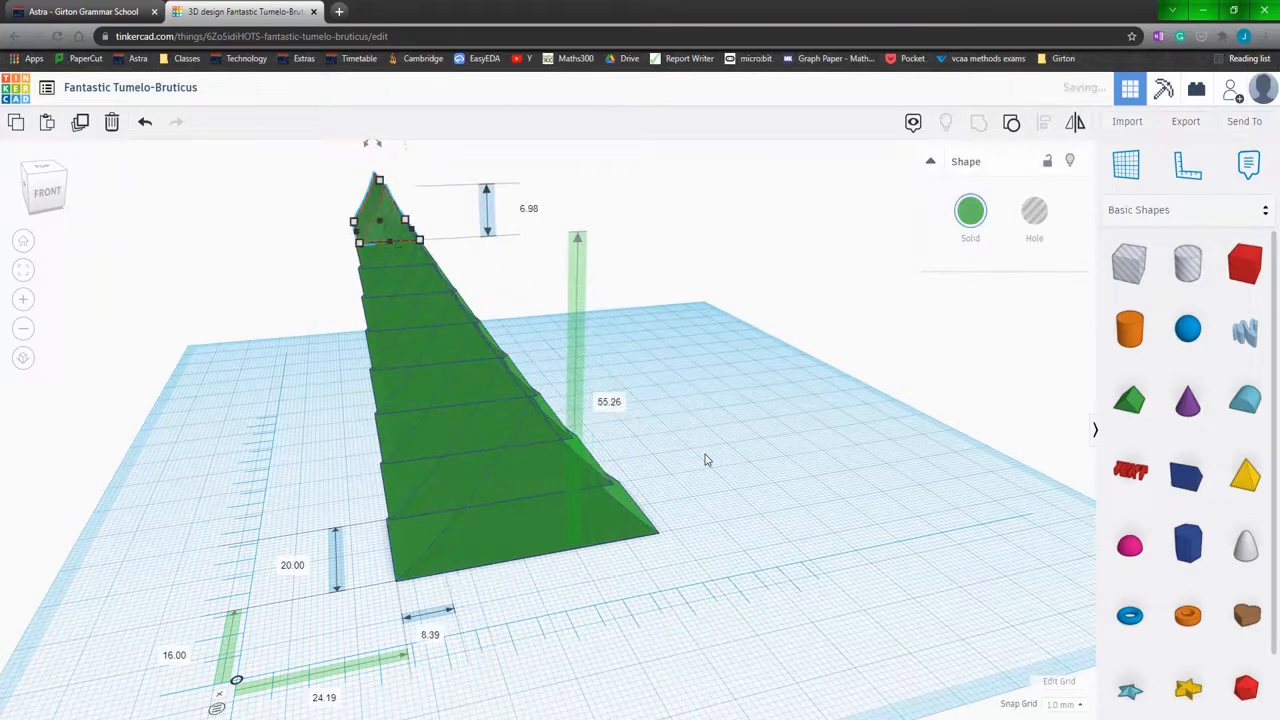
key("ctrl+d")
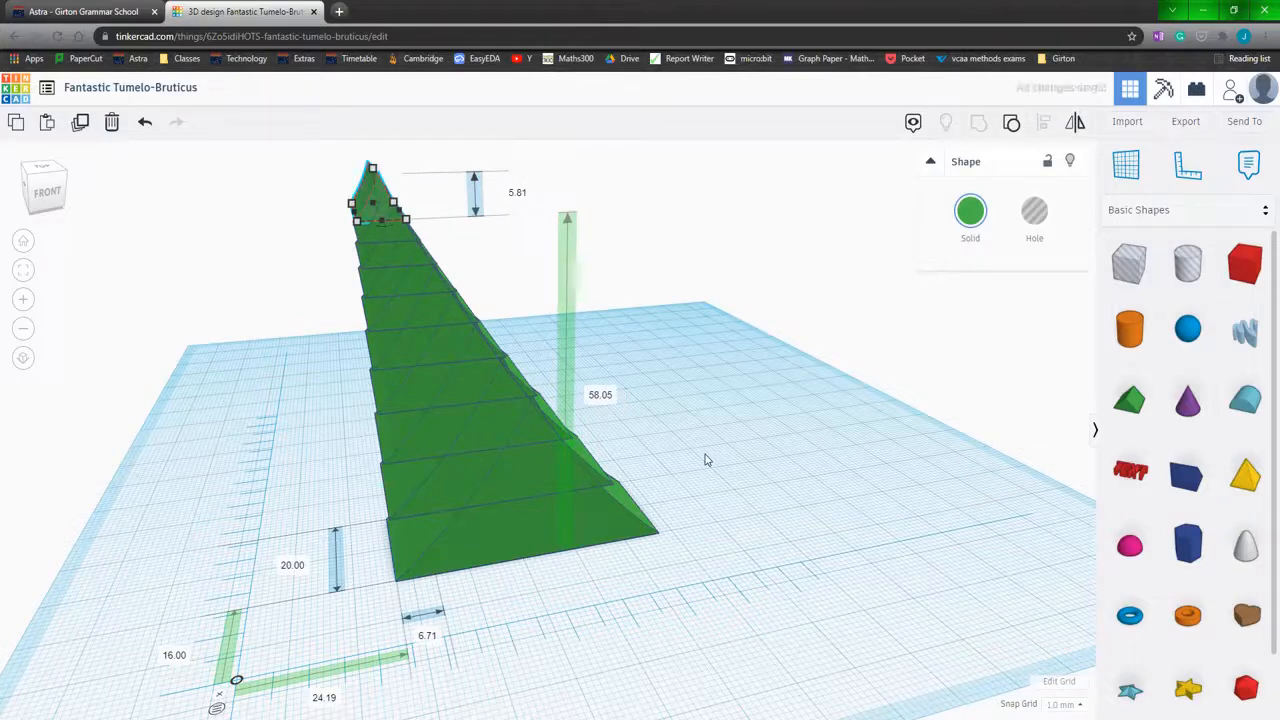
mouse_move(766, 540)
right_mouse_down()
mouse_move(771, 523)
mouse_move(749, 549)
right_mouse_up()
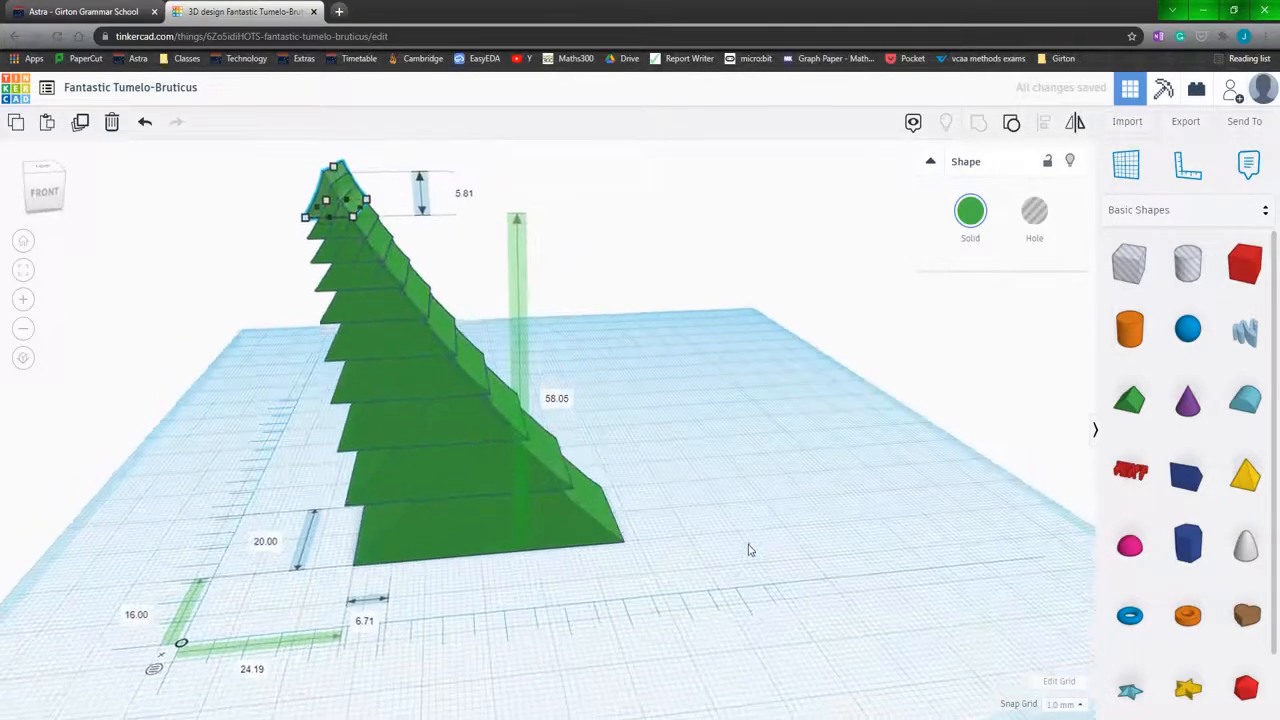
Select all ten tiers and align them to their common centre along the width
scroll(751, 550, "up", 3)
scroll(750, 550, "down", 5)
left_click_drag(256, 190, 712, 608)
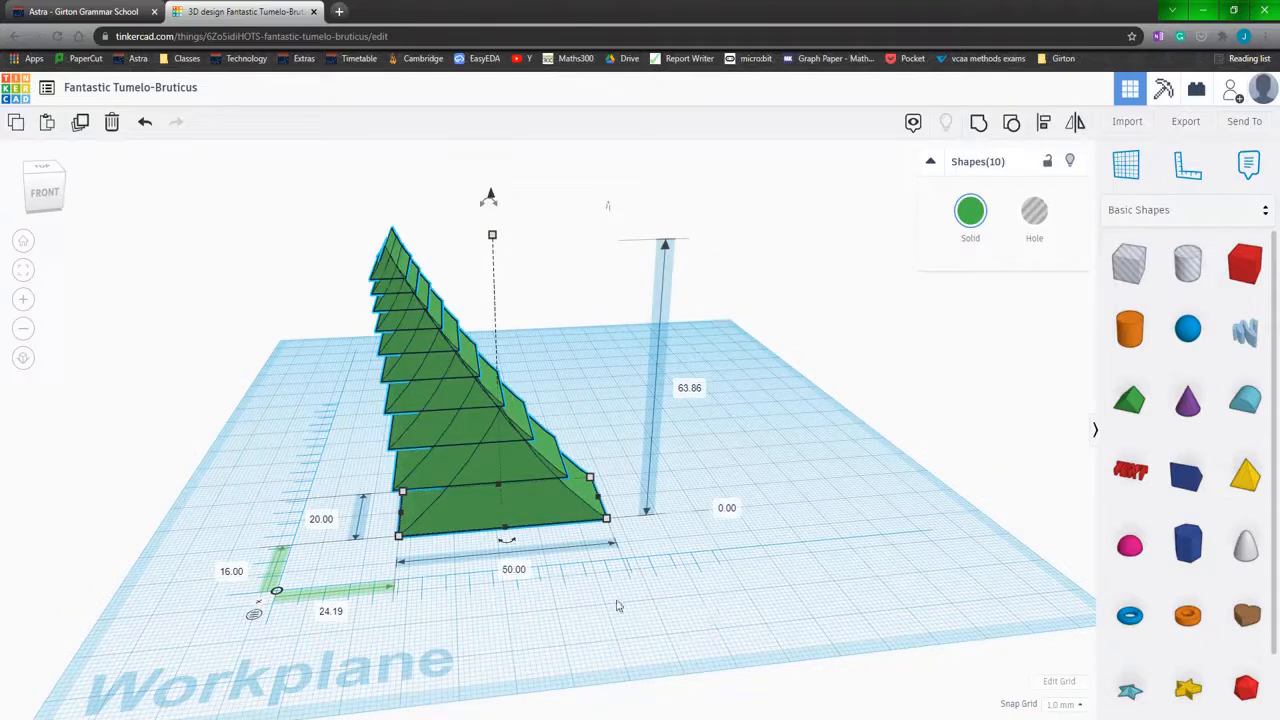
left_click(1046, 122)
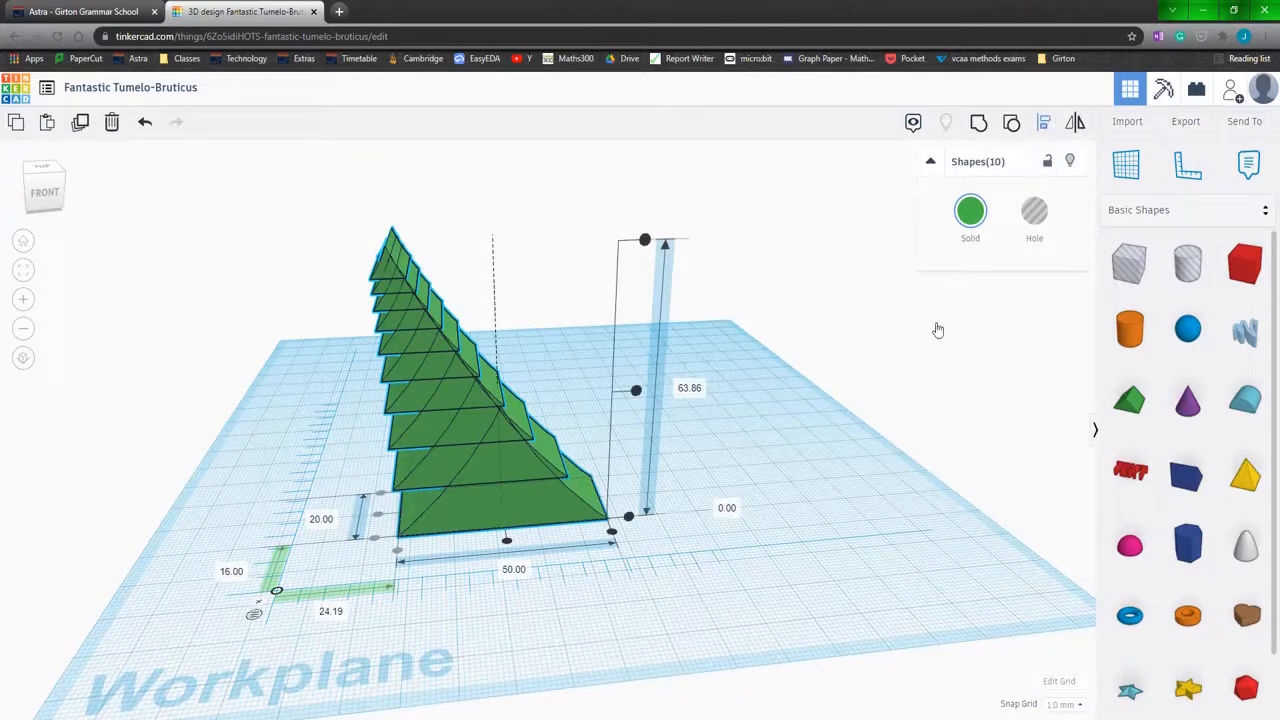
left_click(506, 543)
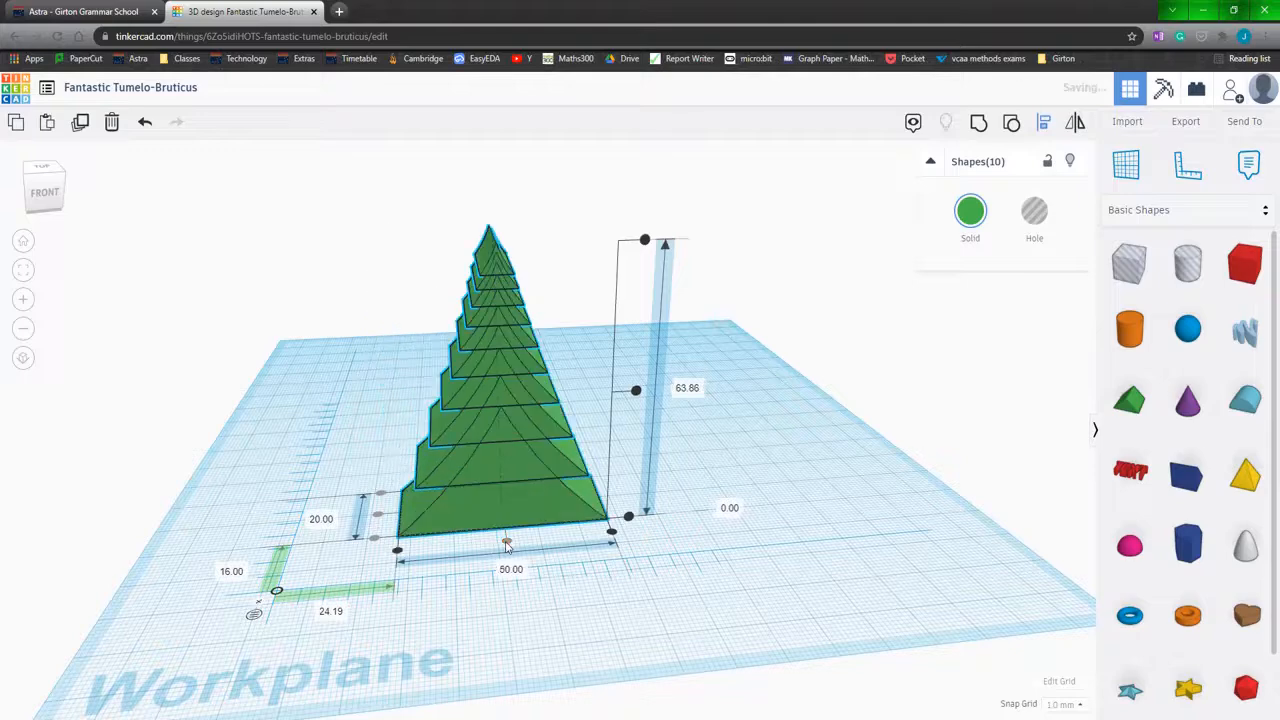
mouse_move(612, 606)
right_mouse_down()
mouse_move(614, 580)
mouse_move(620, 600)
mouse_move(645, 585)
mouse_move(680, 591)
mouse_move(622, 600)
right_mouse_up()
Undo the centring and all tier copies back to the single base roof
key("ctrl+z")
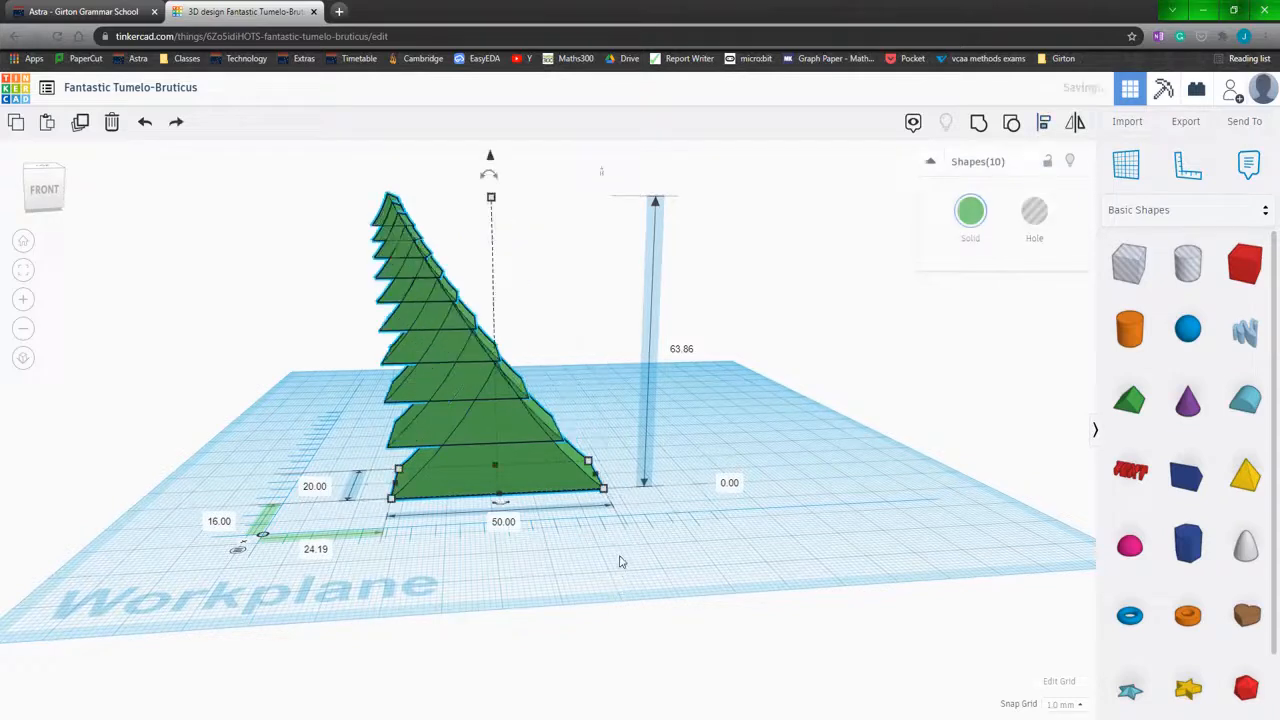
key("ctrl+z")
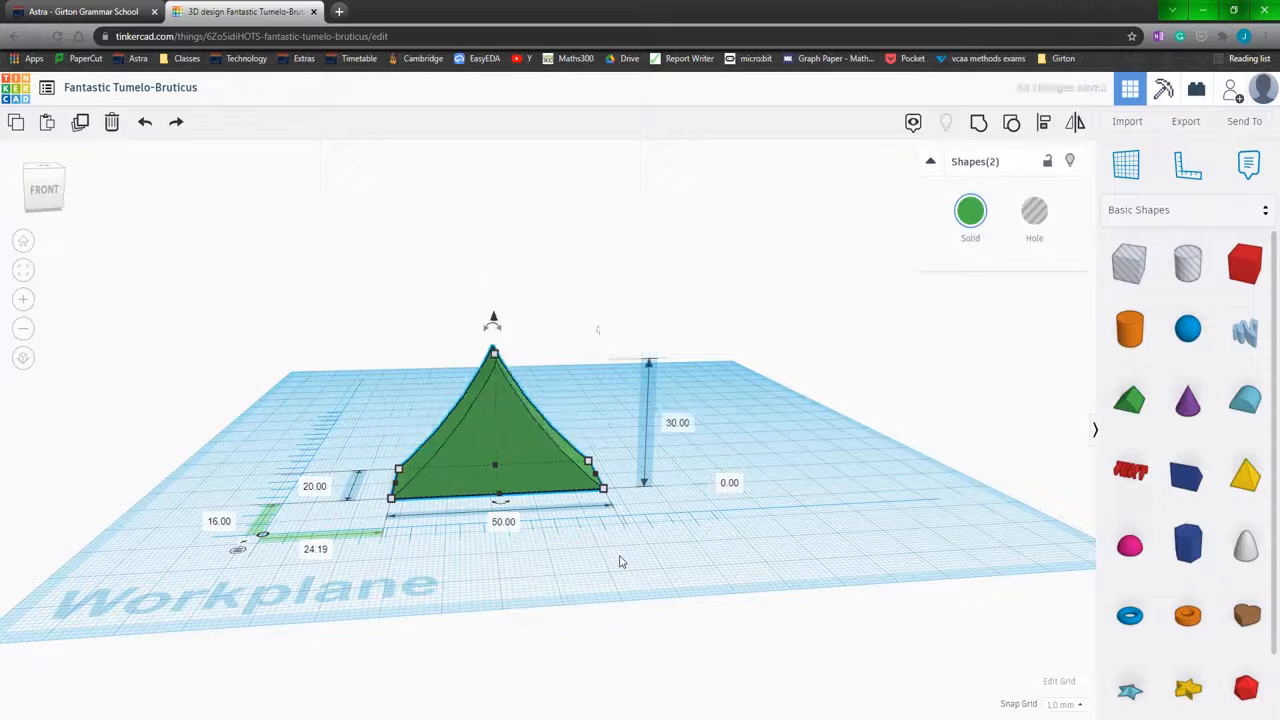
key("ctrl+z")
Duplicate the base roof in place and raise the copy to 15 mm above the workplane
key("ctrl+d")
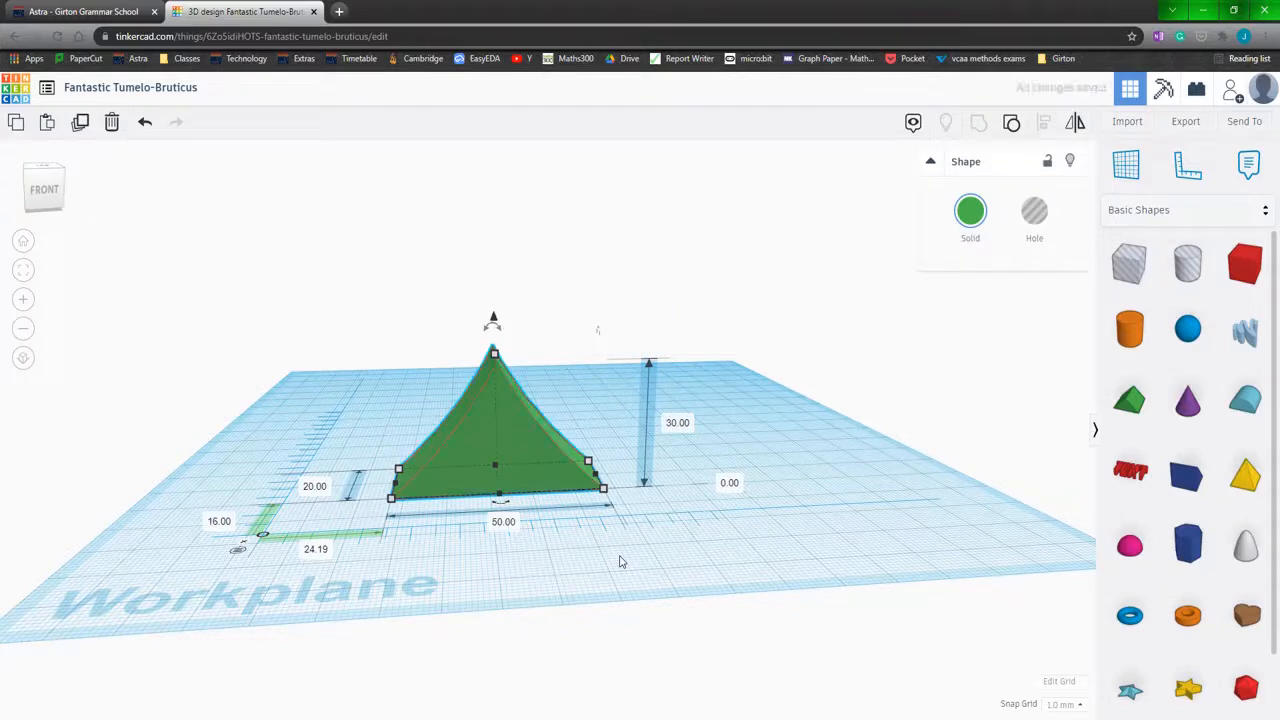
key("ctrl+Up")
key("ctrl+Up")
key("ctrl+Up")
key("ctrl+Up")
key("ctrl+Up")
key("ctrl+Up")
key("ctrl+Up")
key("ctrl+Up")
key("ctrl+Up")
key("ctrl+Up")
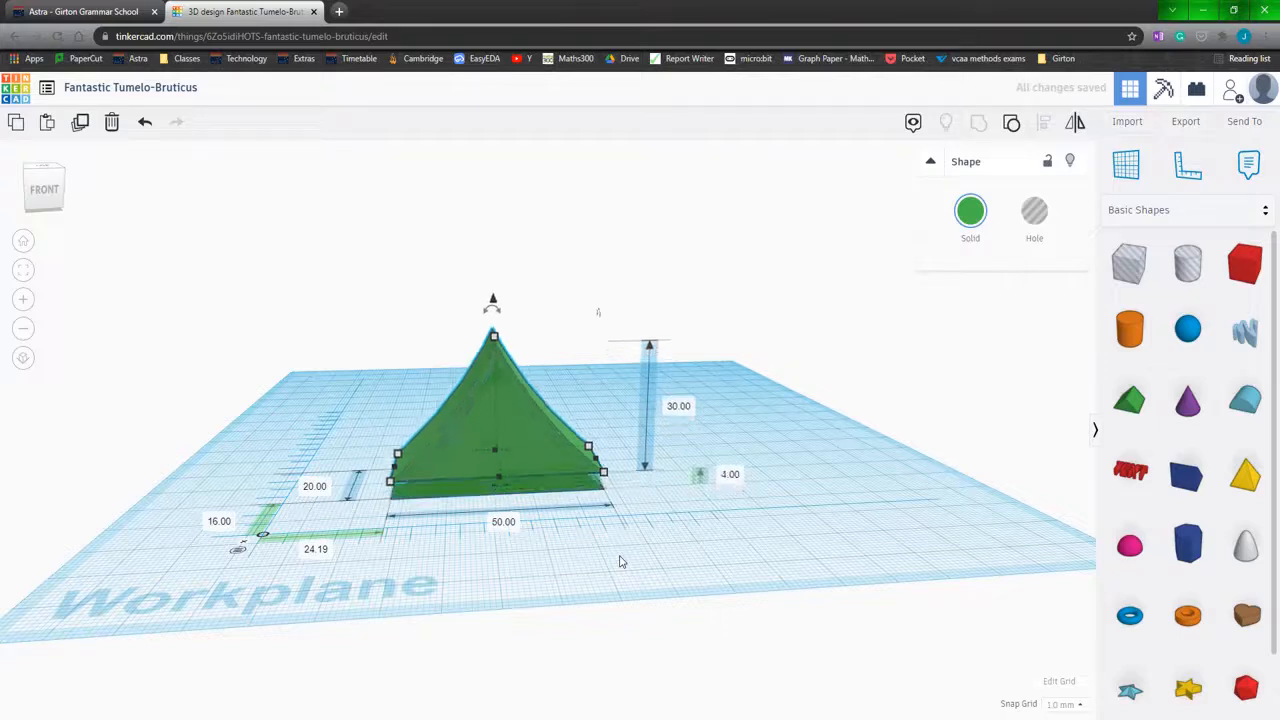
key("ctrl+Up")
key("ctrl+Up")
key("ctrl+Up")
key("ctrl+Up")
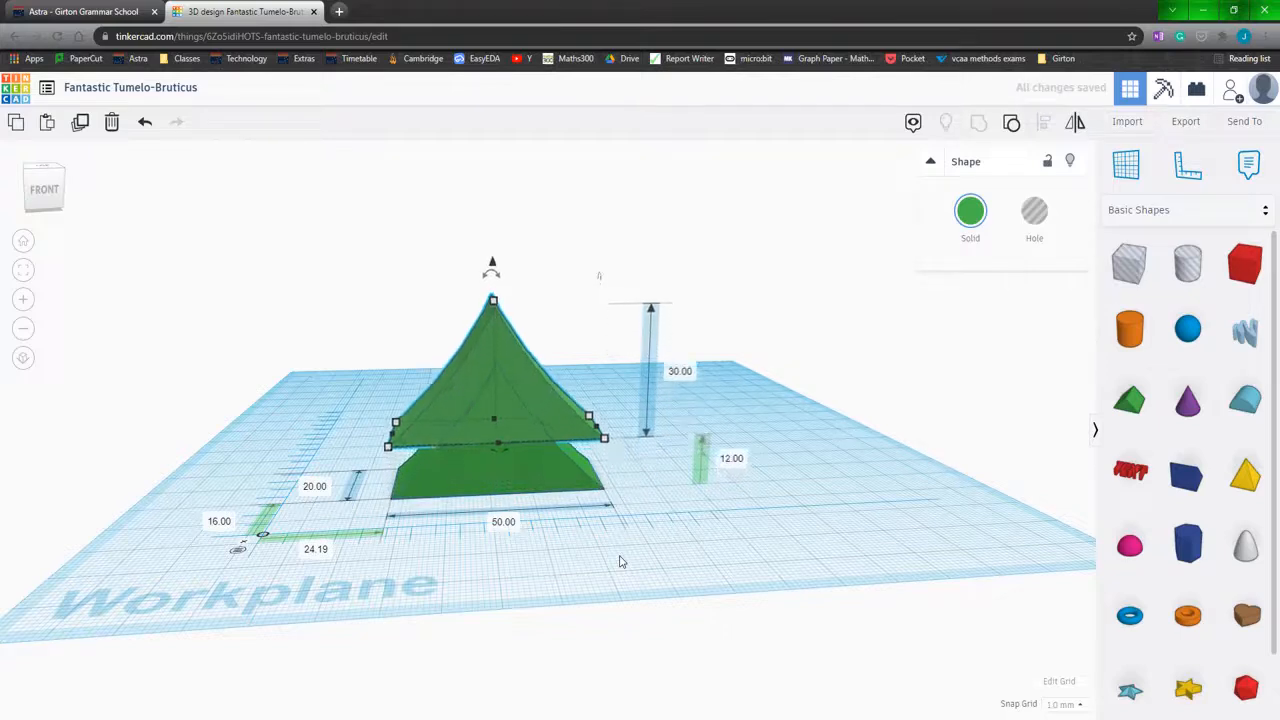
key("ctrl+Up")
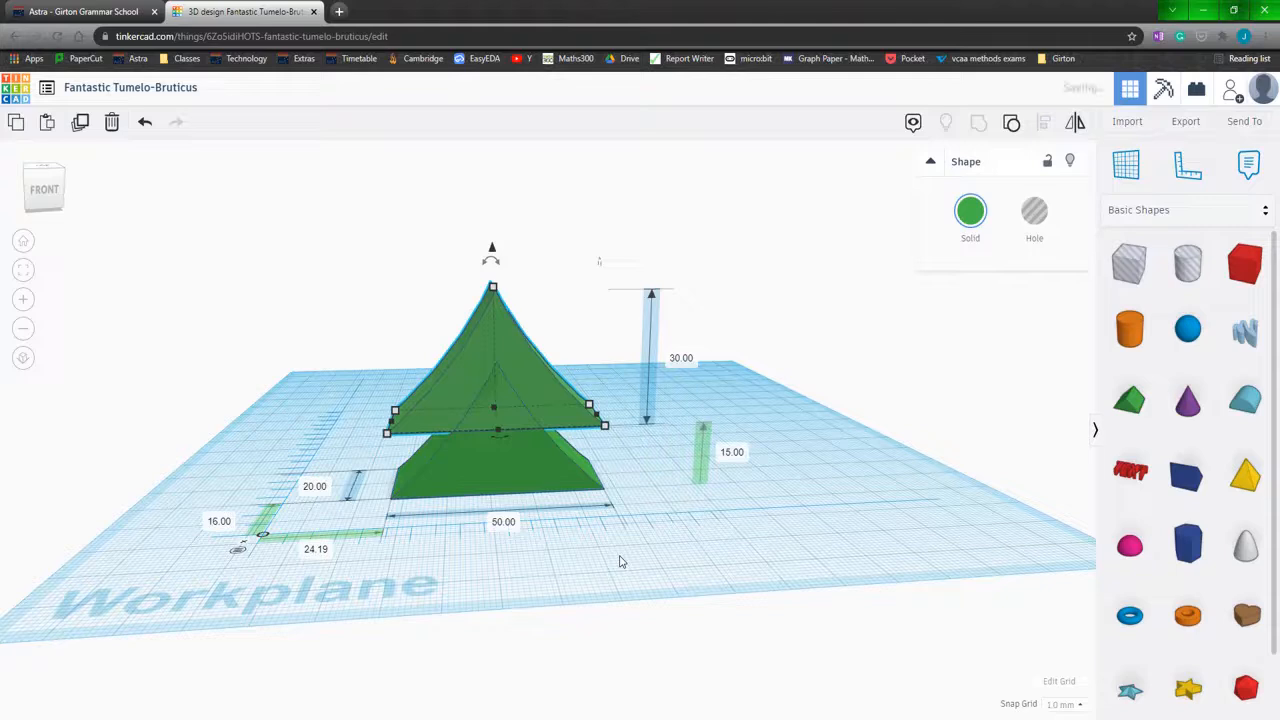
Resize the raised roof copy to 40 mm wide and 25 mm high
left_click(507, 528)
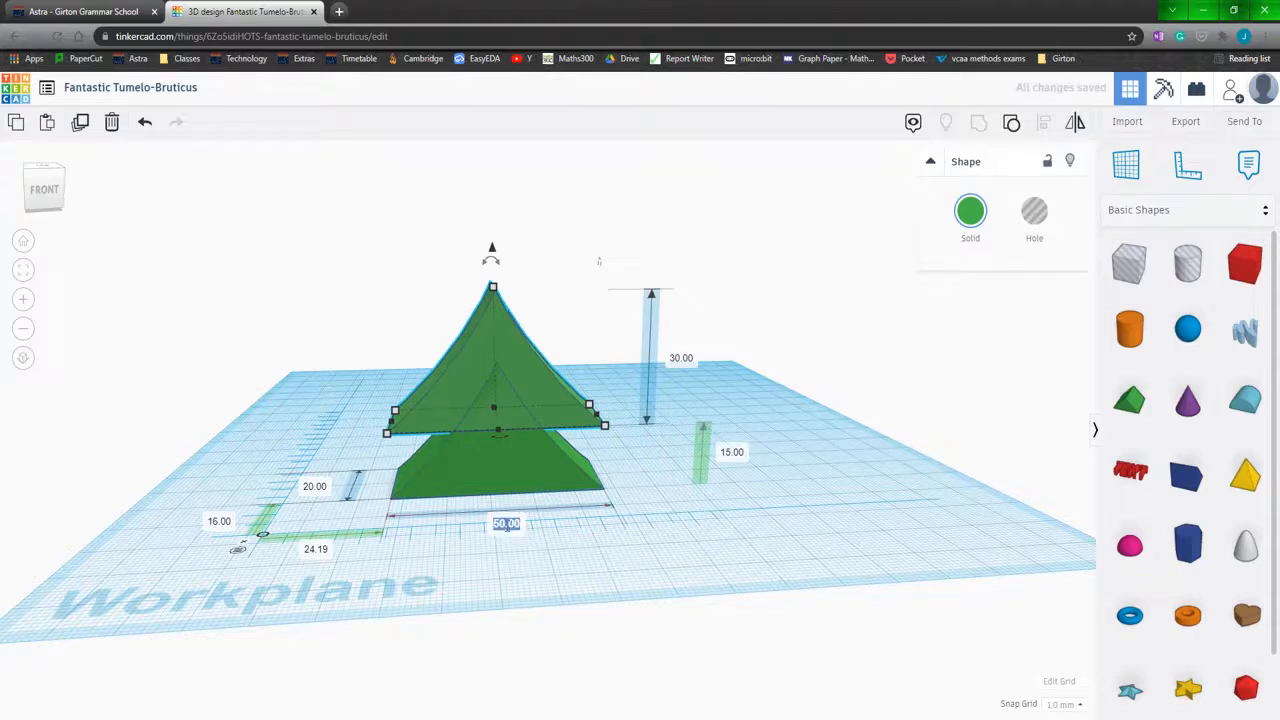
type("40")
key("Return")
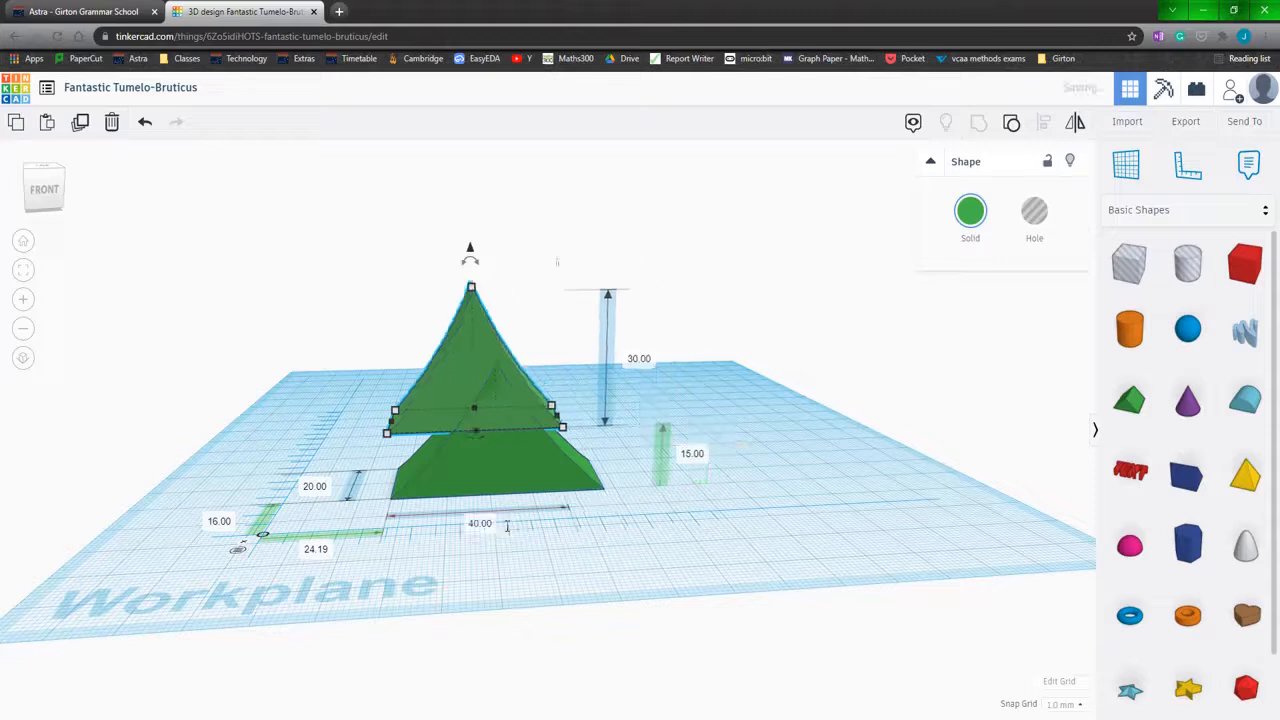
left_click(641, 360)
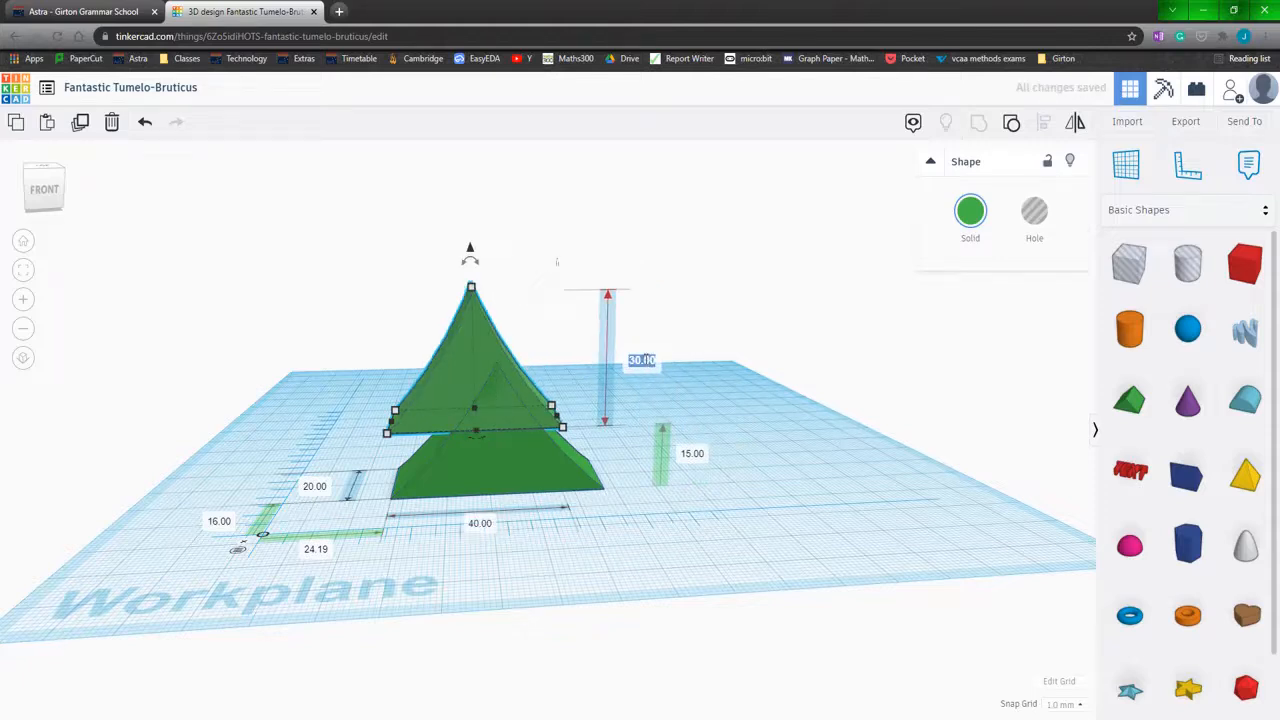
type("25")
key("Return")
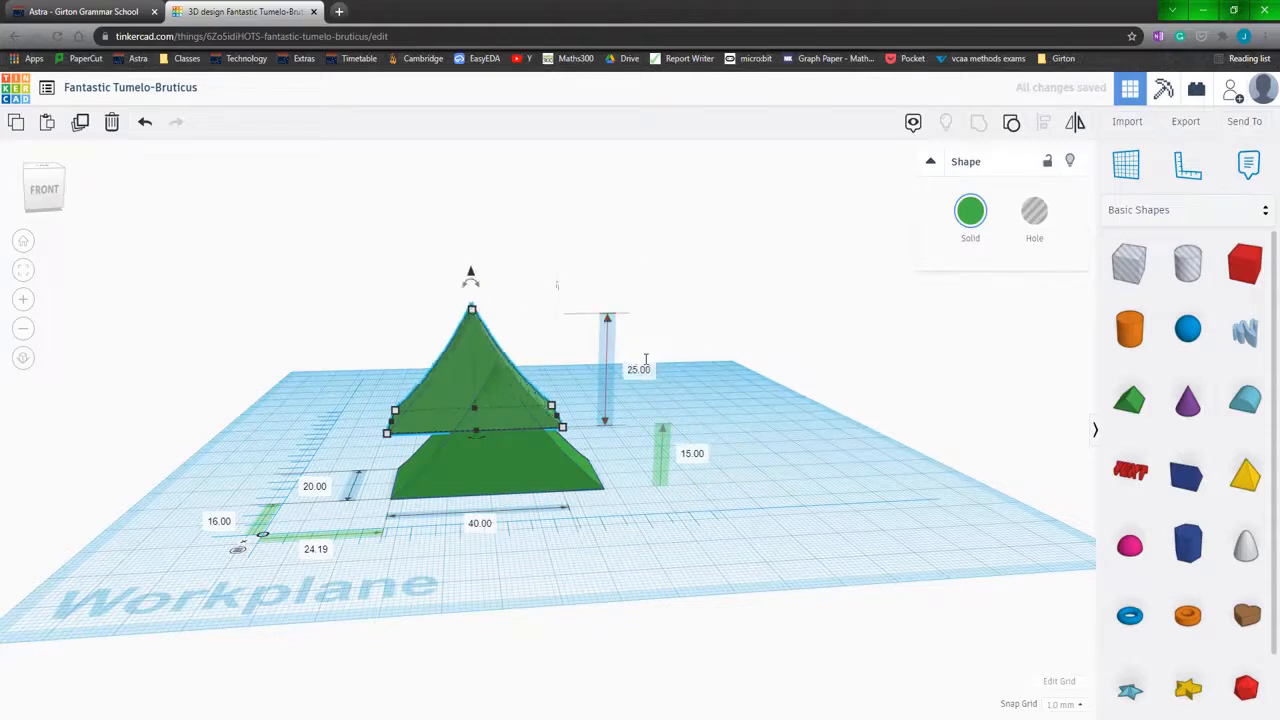
Duplicate the raised tier seven times, repeating its lift and scaling, to build a nine-tier stack
key("ctrl+d")
key("ctrl+d")
key("ctrl+d")
key("ctrl+d")
key("ctrl+d")
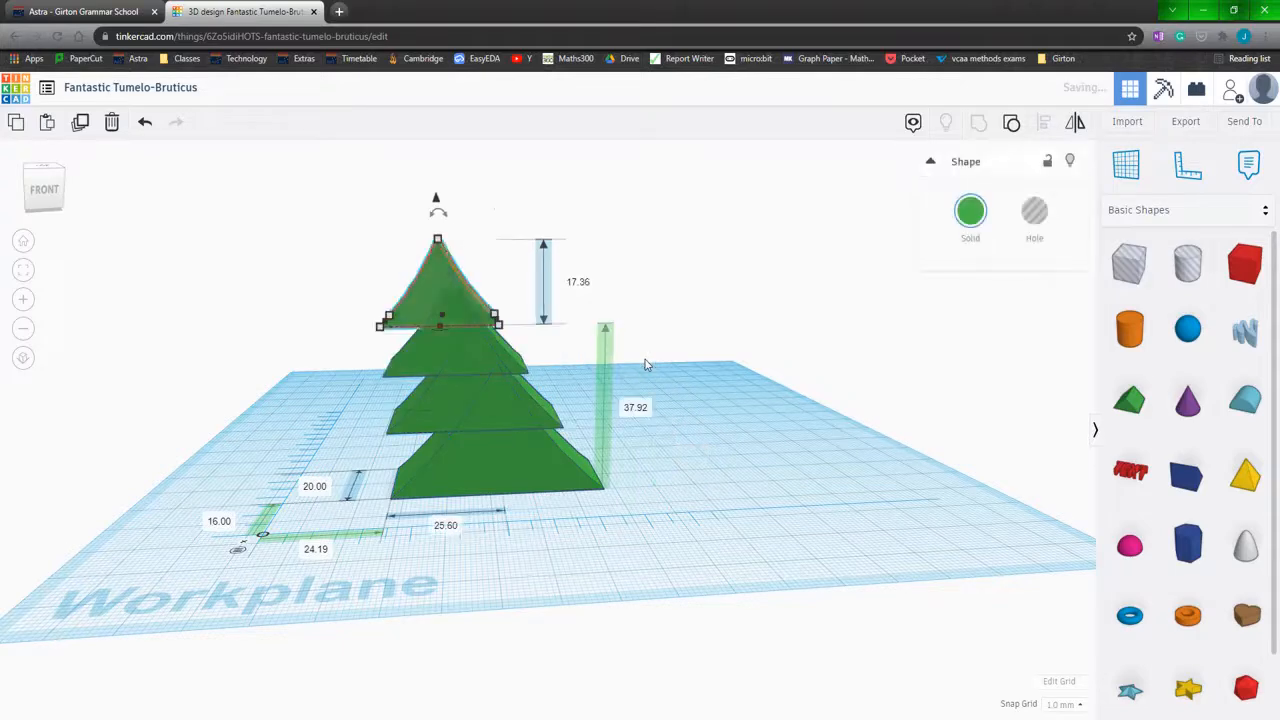
key("ctrl+d")
key("ctrl+d")
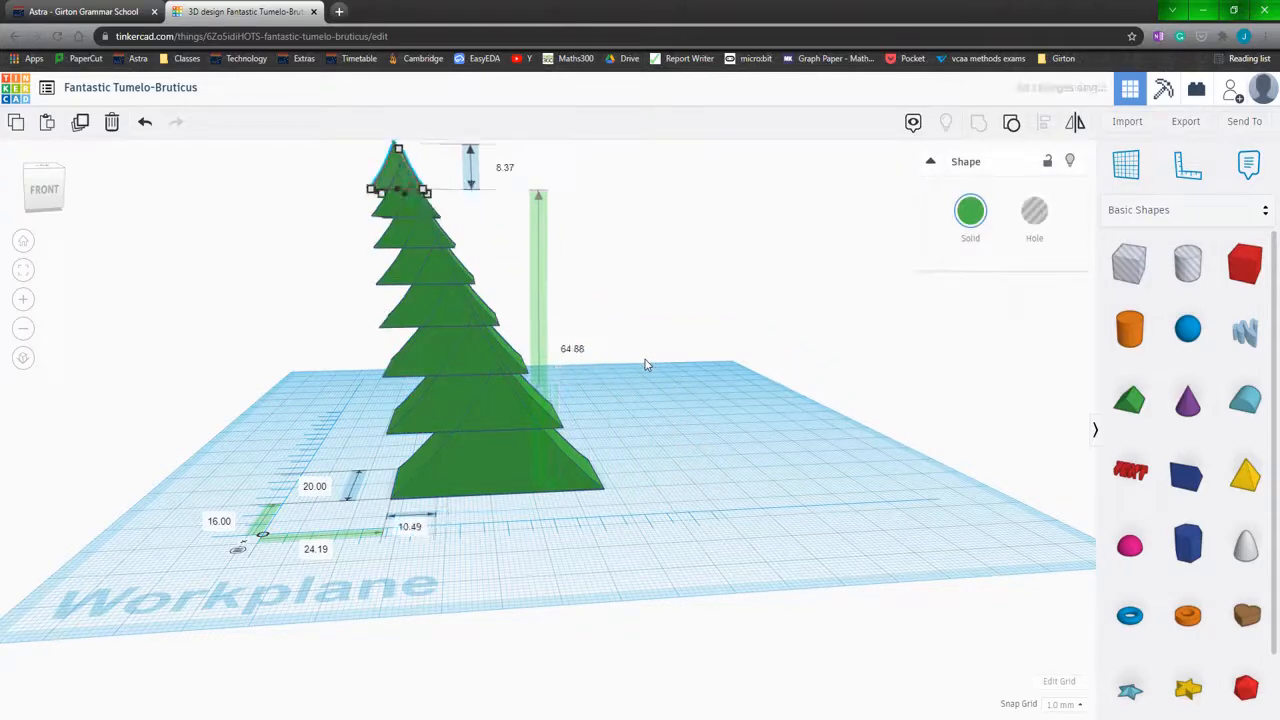
scroll(698, 386, "up", 1)
scroll(698, 386, "down", 4)
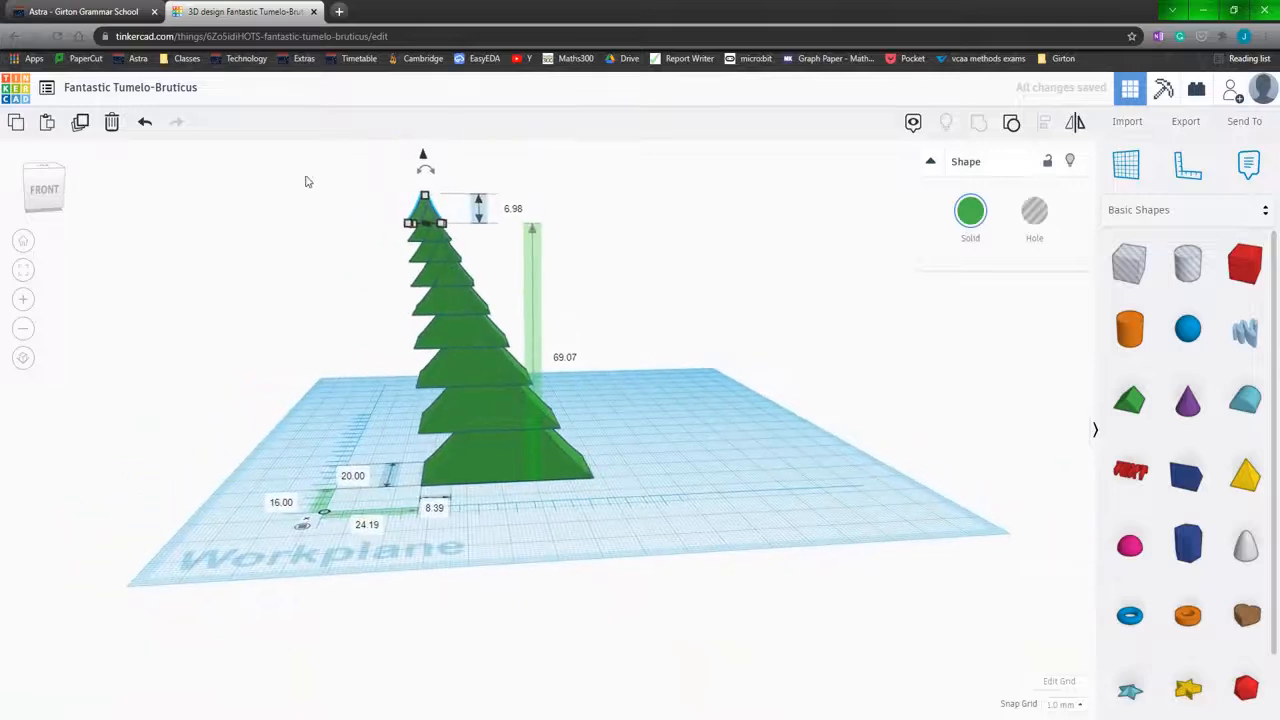
Align all nine tiers to their common centre along the width and group them into one tree shape
left_click_drag(313, 164, 690, 558)
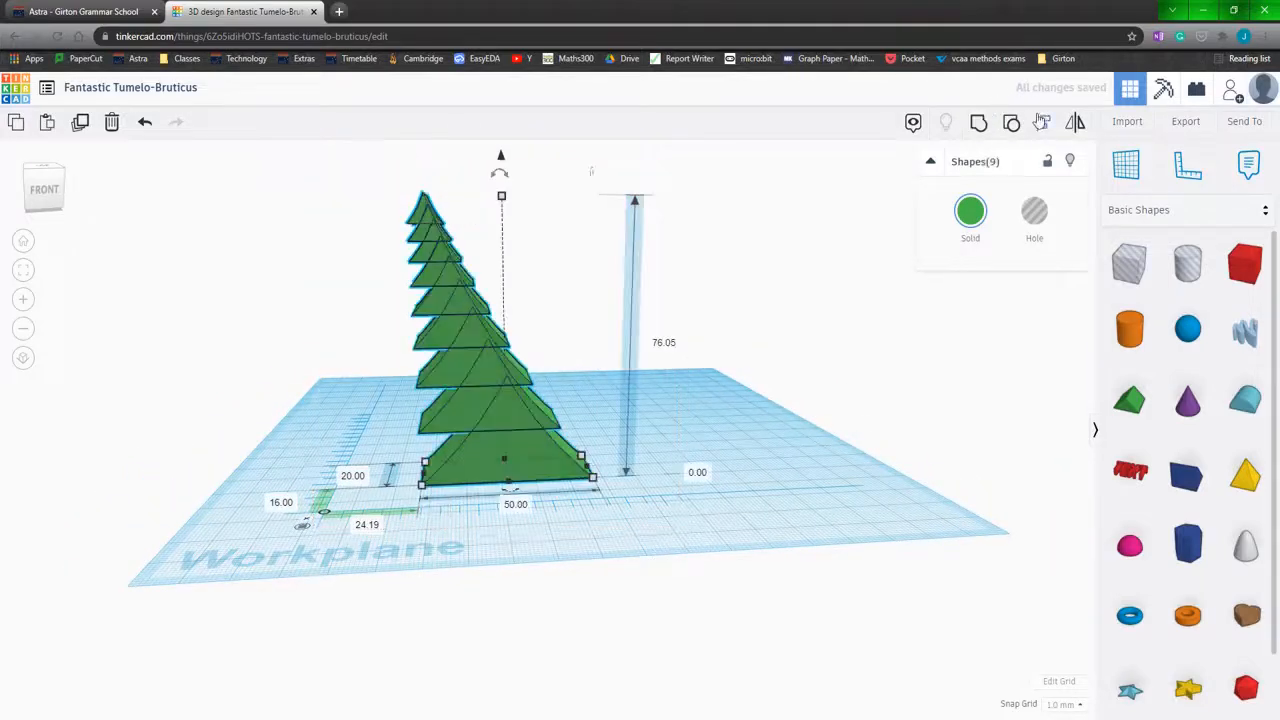
left_click(510, 490)
left_click(881, 412)
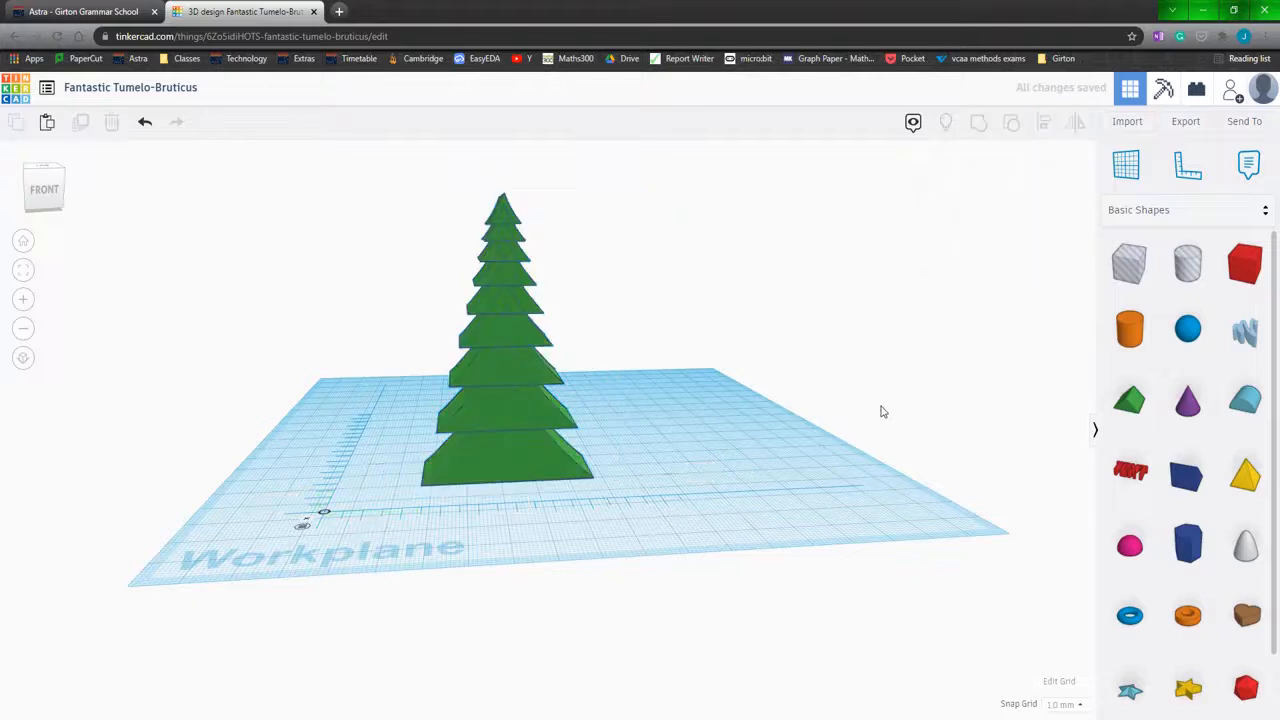
left_click_drag(366, 186, 726, 577)
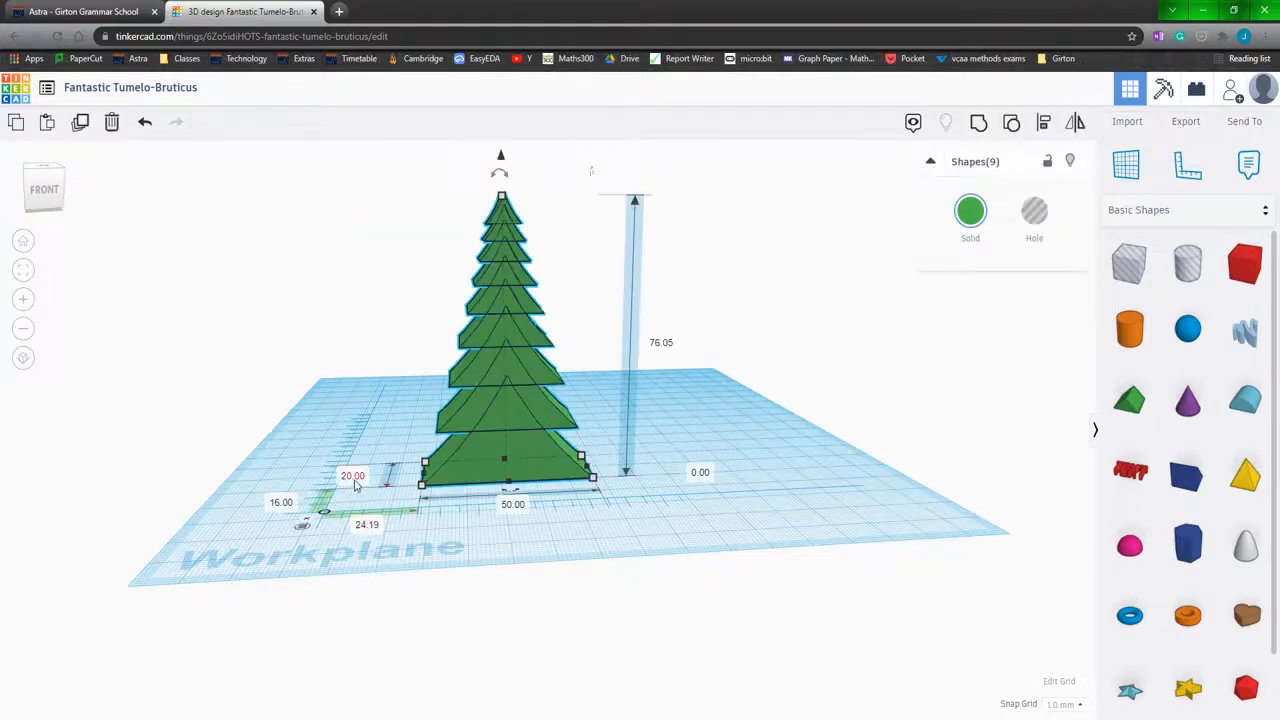
left_click(978, 121)
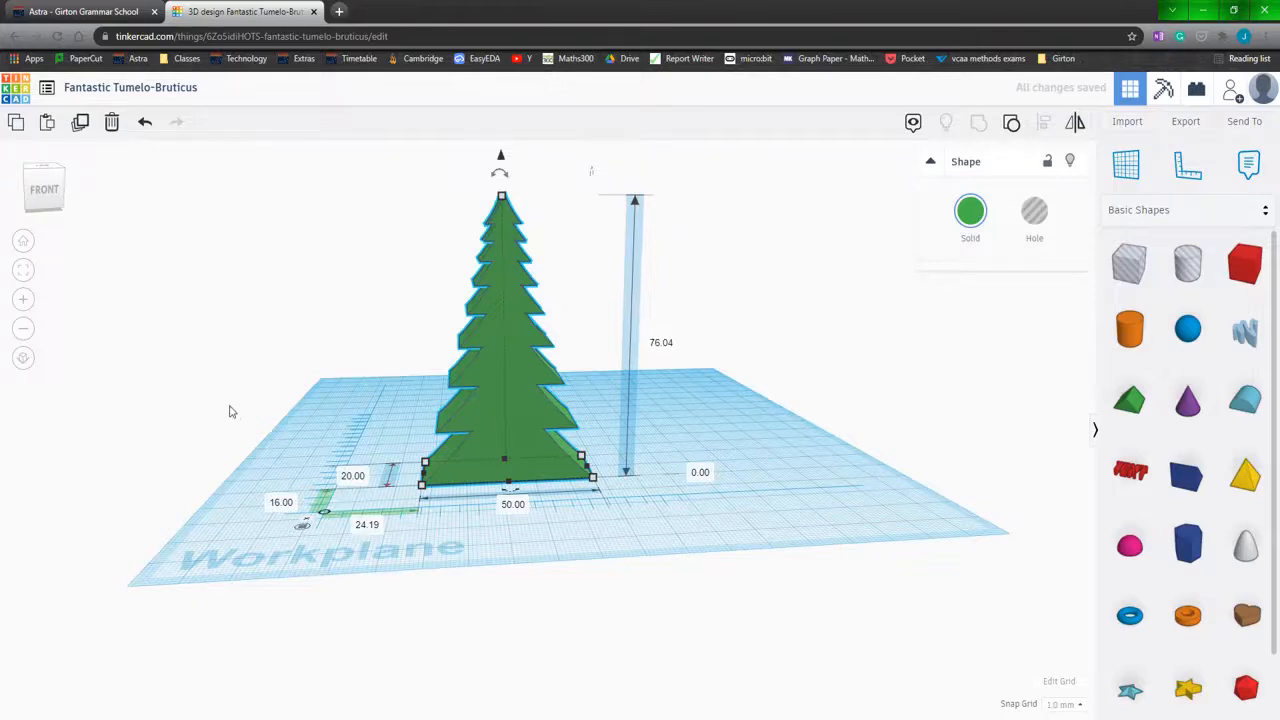
Set the grouped tree's front-to-back thickness to 3 mm
right_click_drag(229, 411, 388, 515)
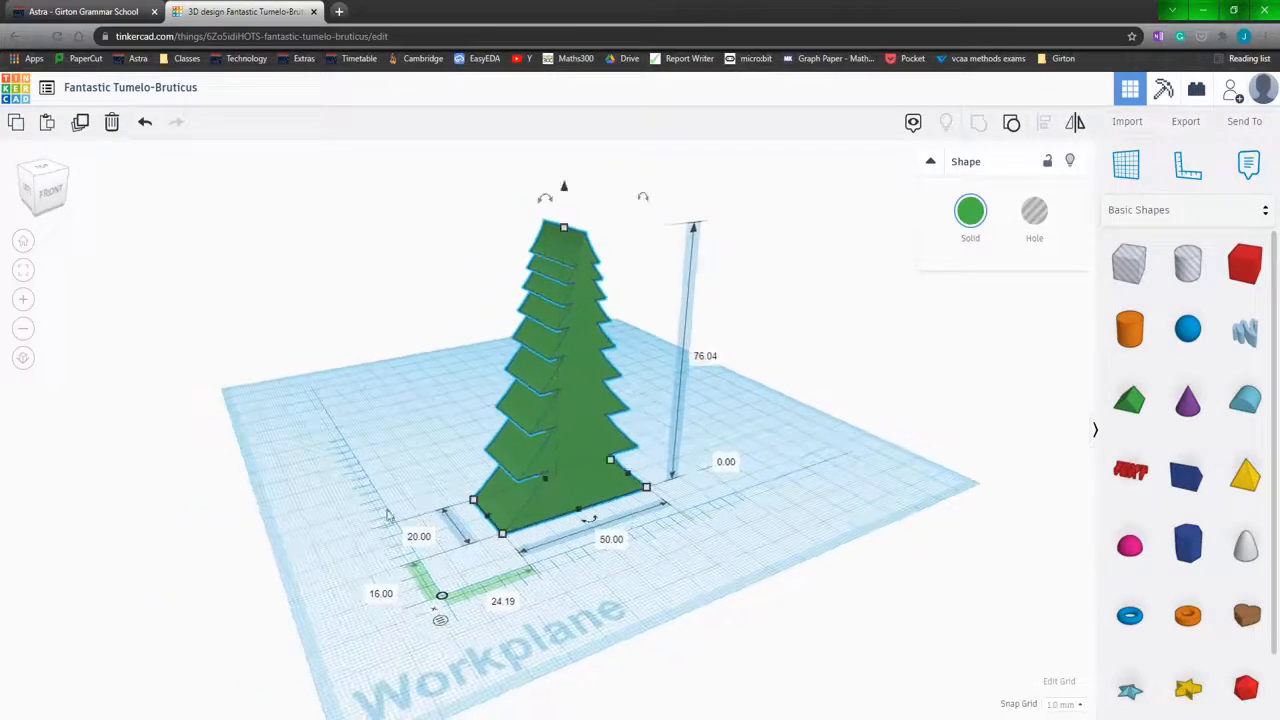
left_click(418, 537)
type("3")
key("Return")
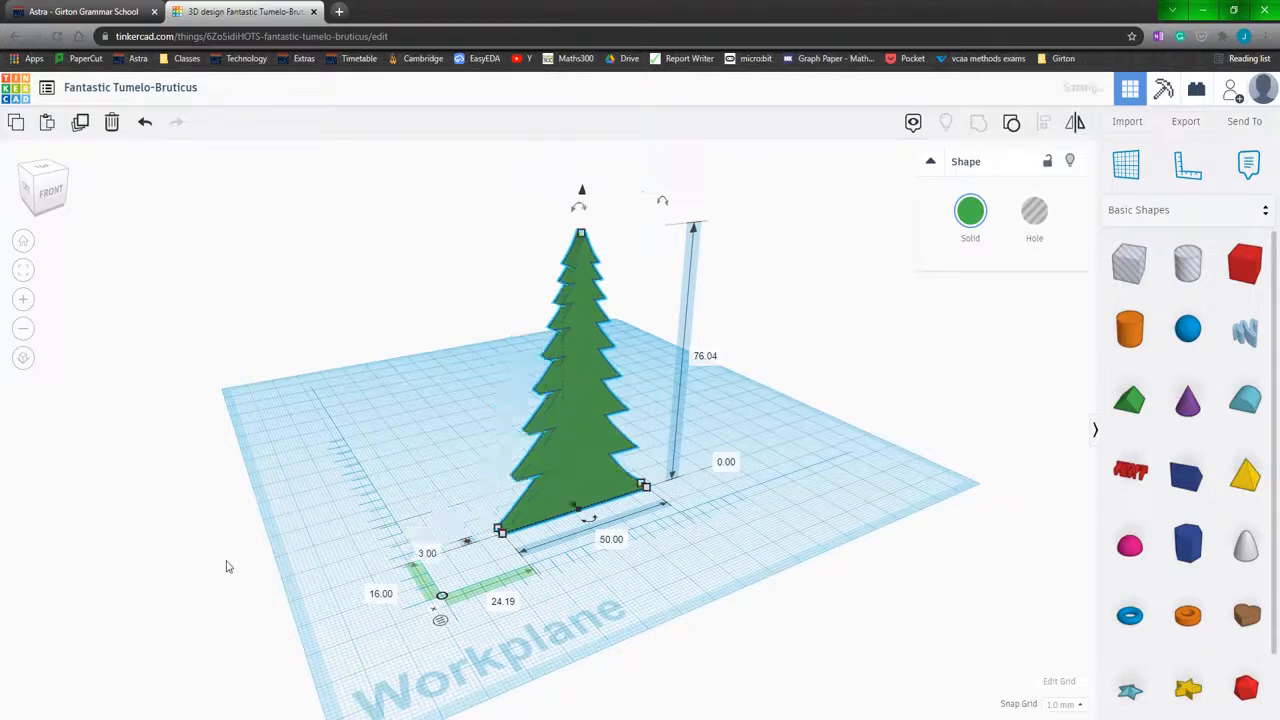
left_click(741, 590)
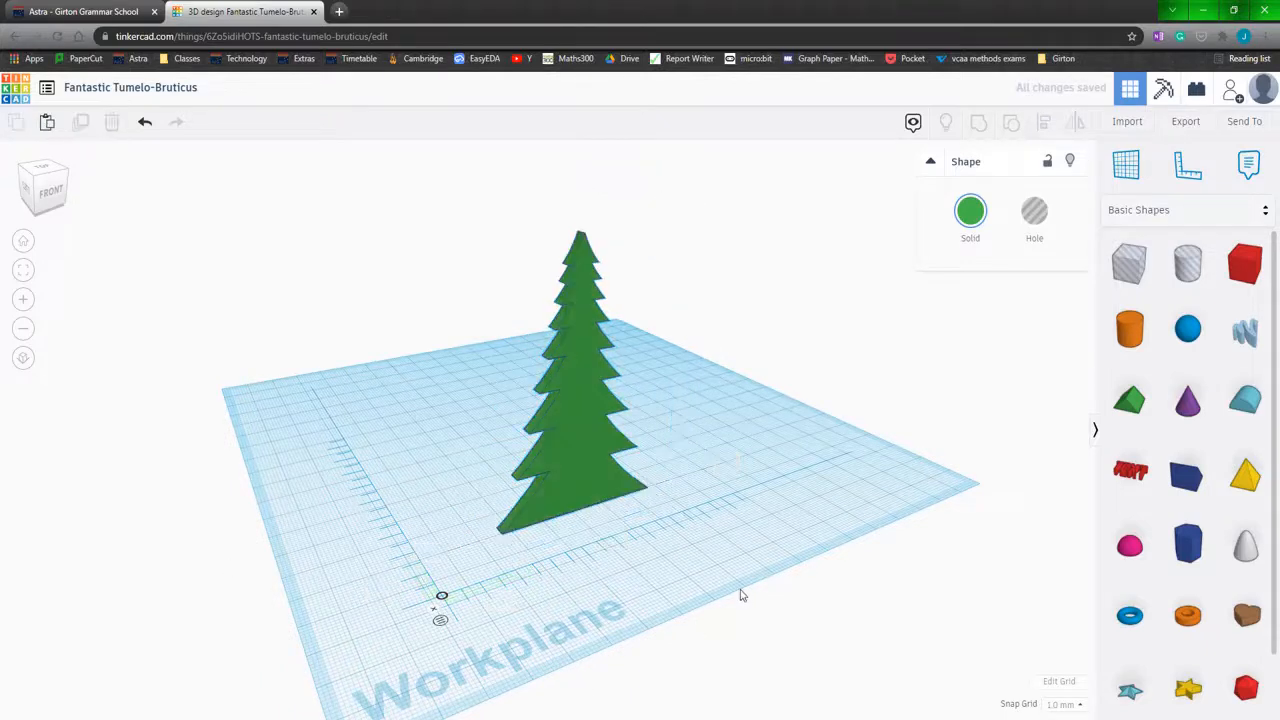
Raise the tree to 9 mm above the workplane
left_click(571, 441)
left_click_drag(581, 205, 583, 155)
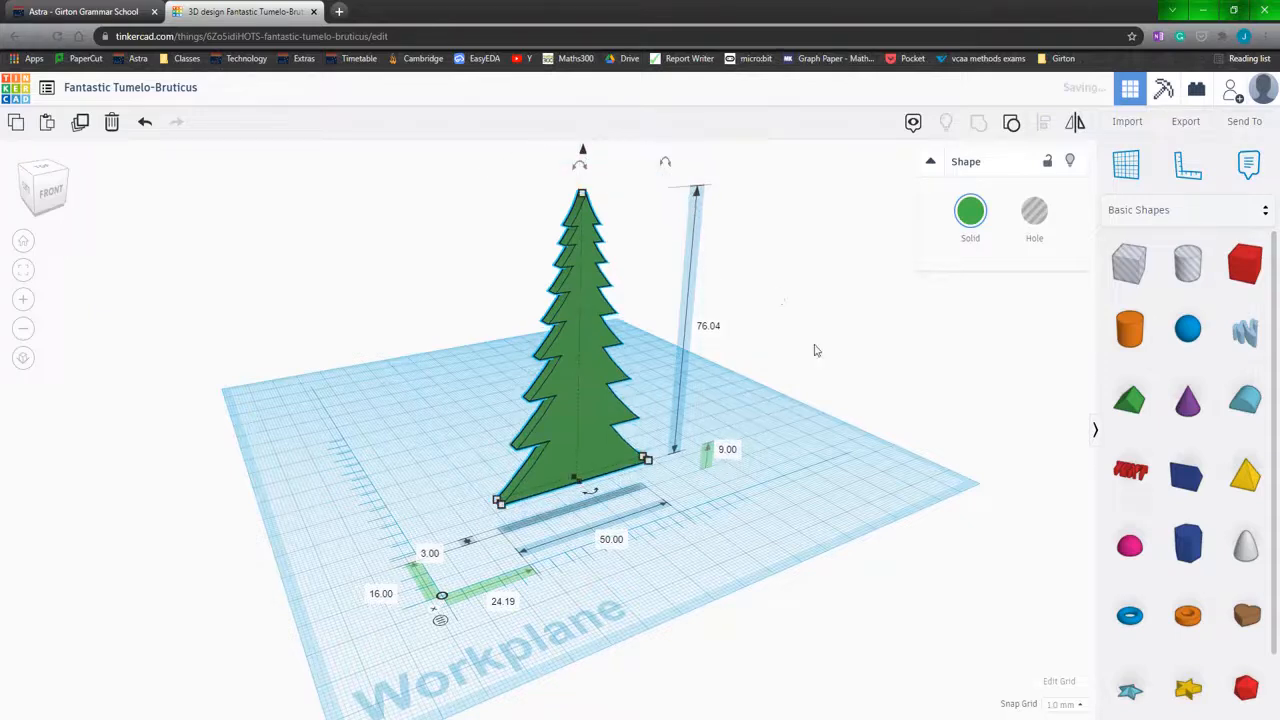
left_click(843, 374)
Set the tree's height to 60 mm
left_click(607, 350)
left_click(712, 327)
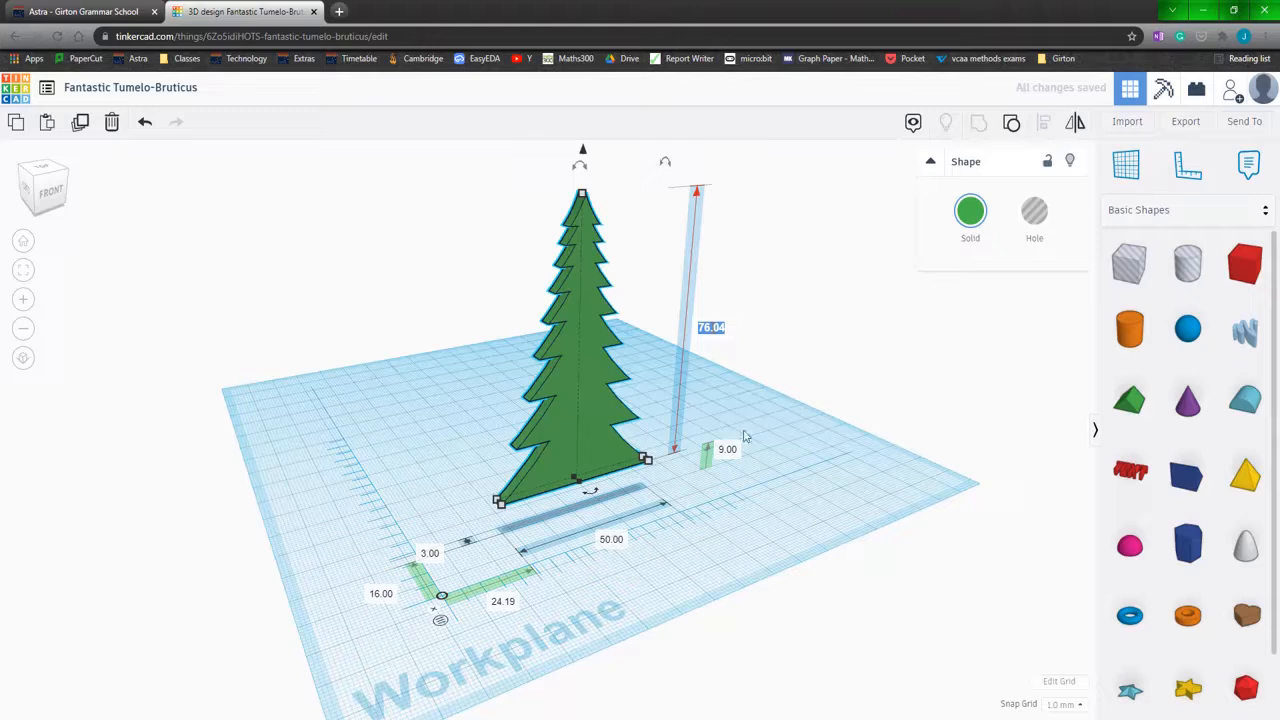
type("60")
key("Return")
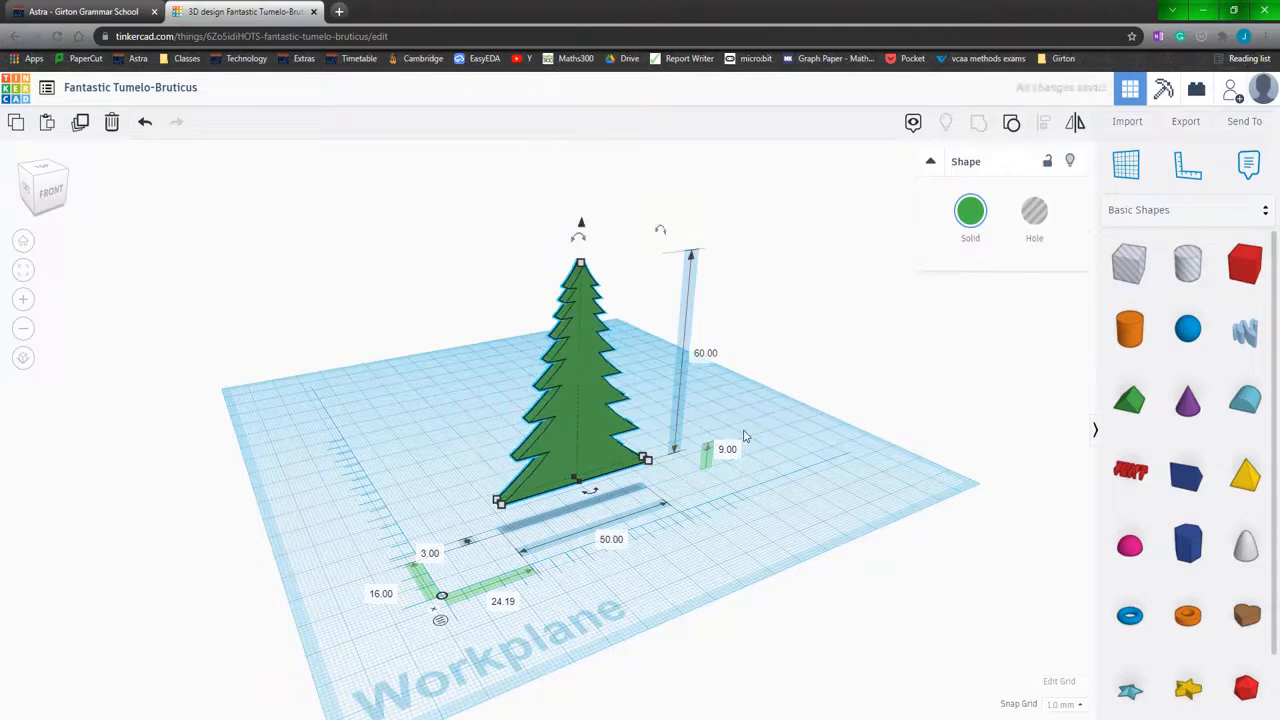
left_click(846, 518)
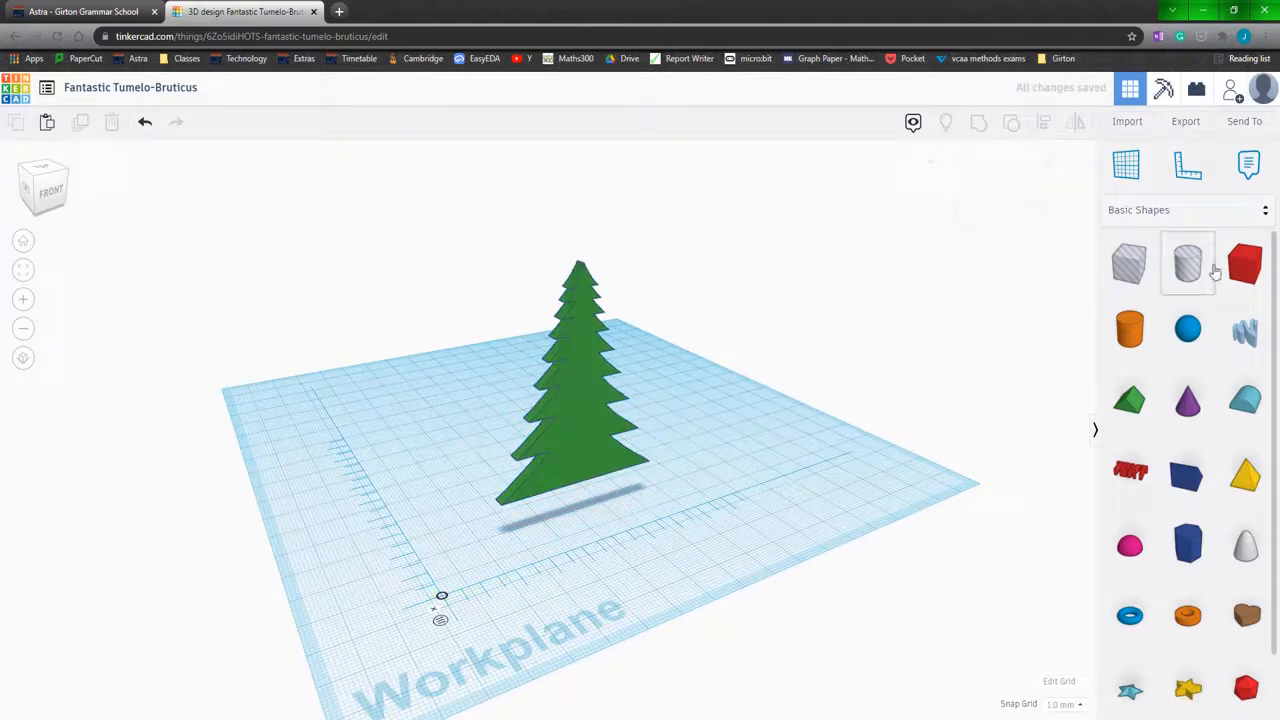
Add a solid red box in front of the tree's base as a trunk, 3 mm thick and 8 mm wide
left_click_drag(1243, 264, 585, 517)
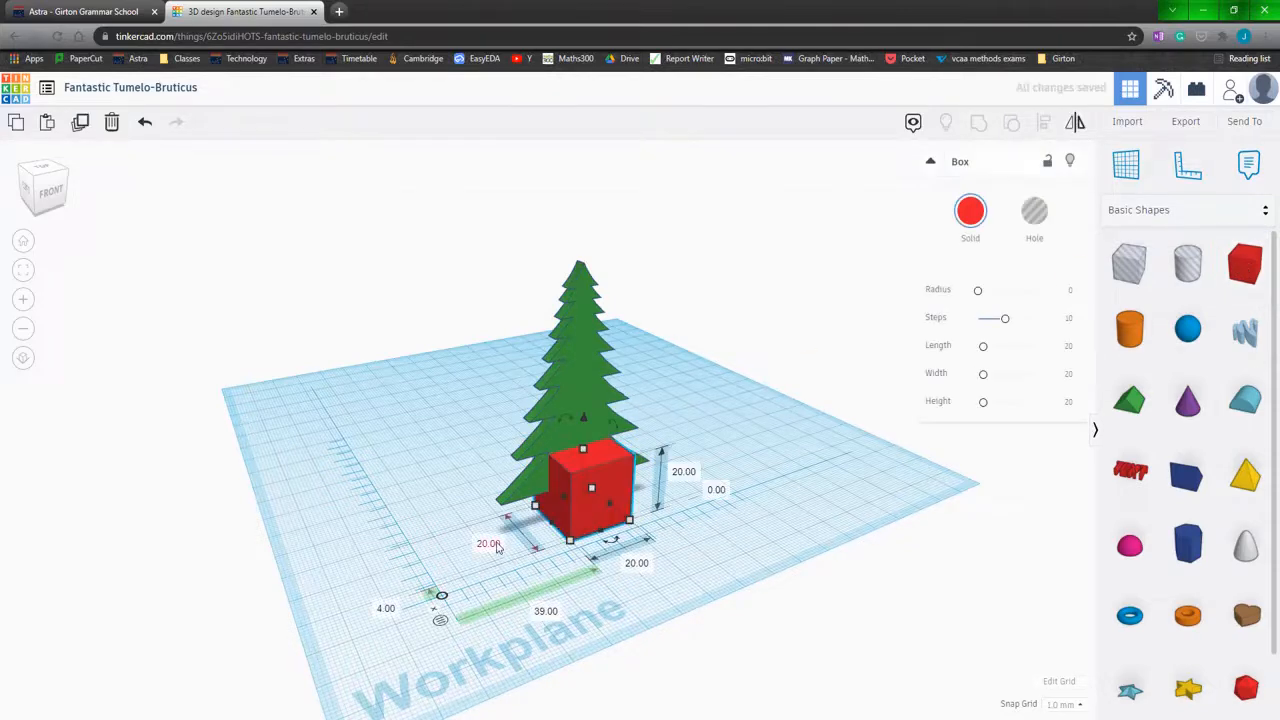
left_click(490, 543)
type("3")
key("Return")
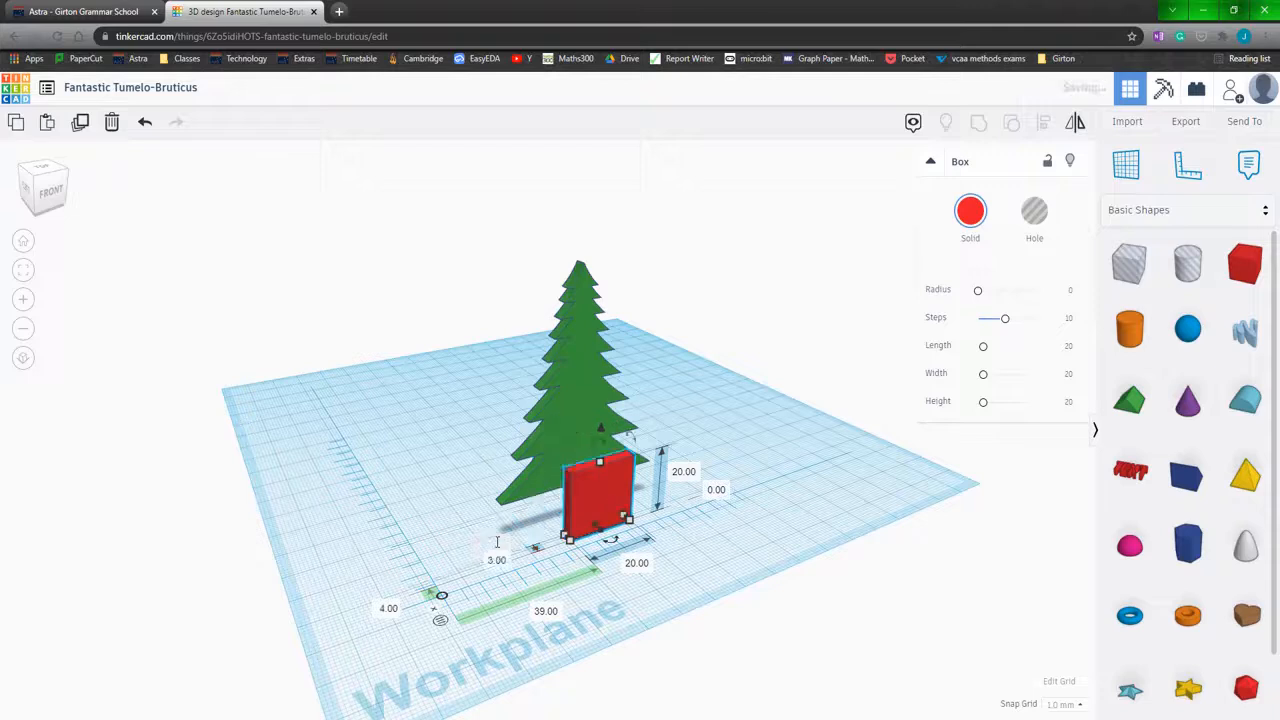
left_click(642, 566)
type("8")
key("Return")
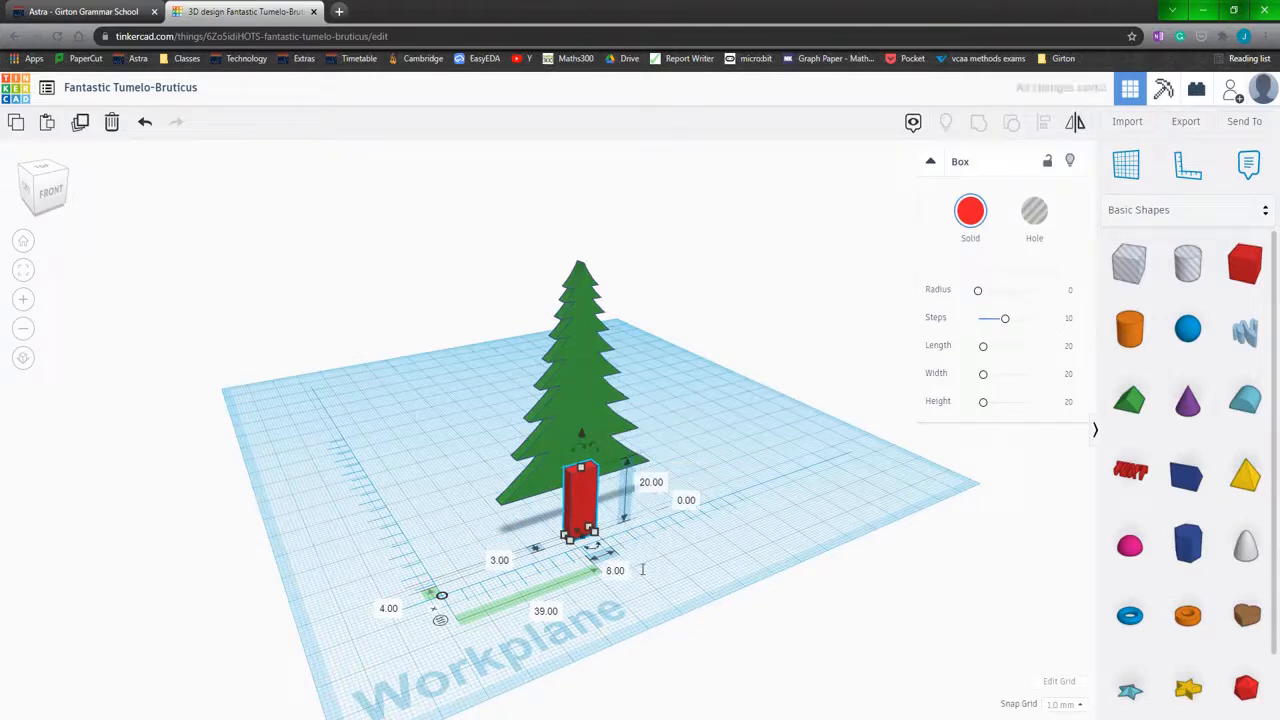
Align the trunk box with the tree so both are centred across the width and front to back
left_click(724, 538)
left_click_drag(343, 338, 770, 594)
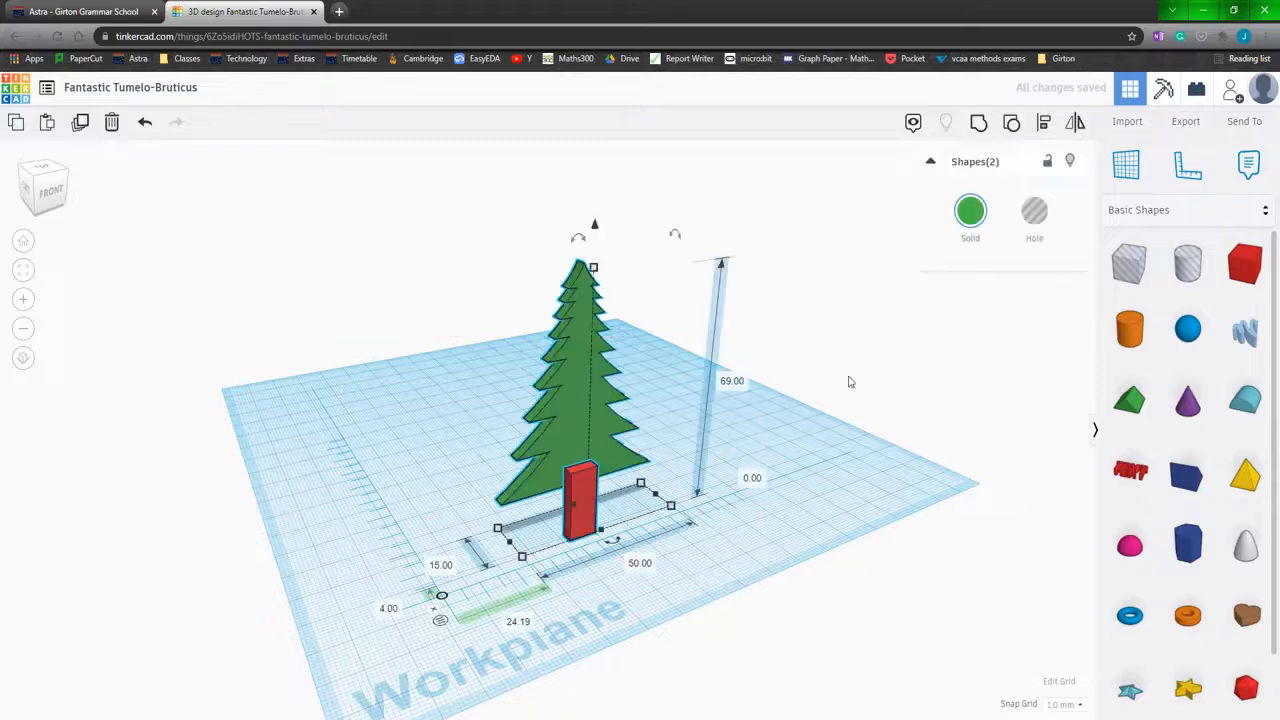
left_click(1044, 123)
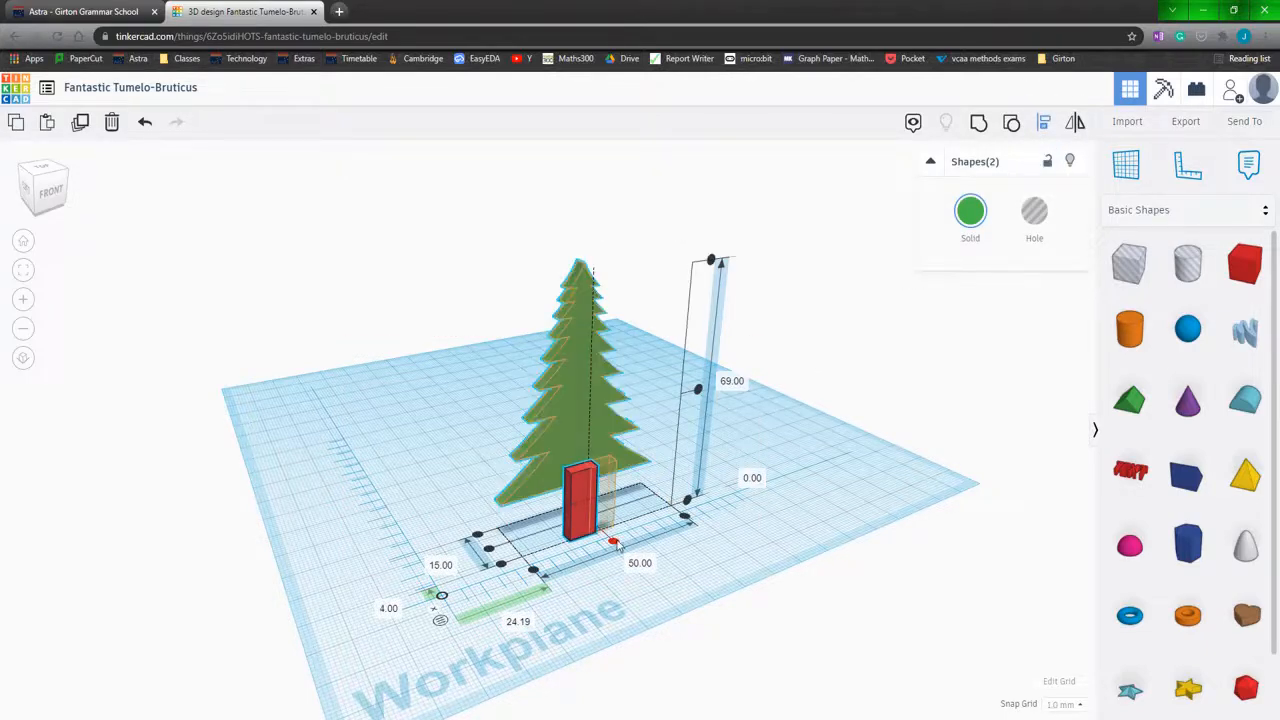
left_click(616, 543)
left_click(490, 551)
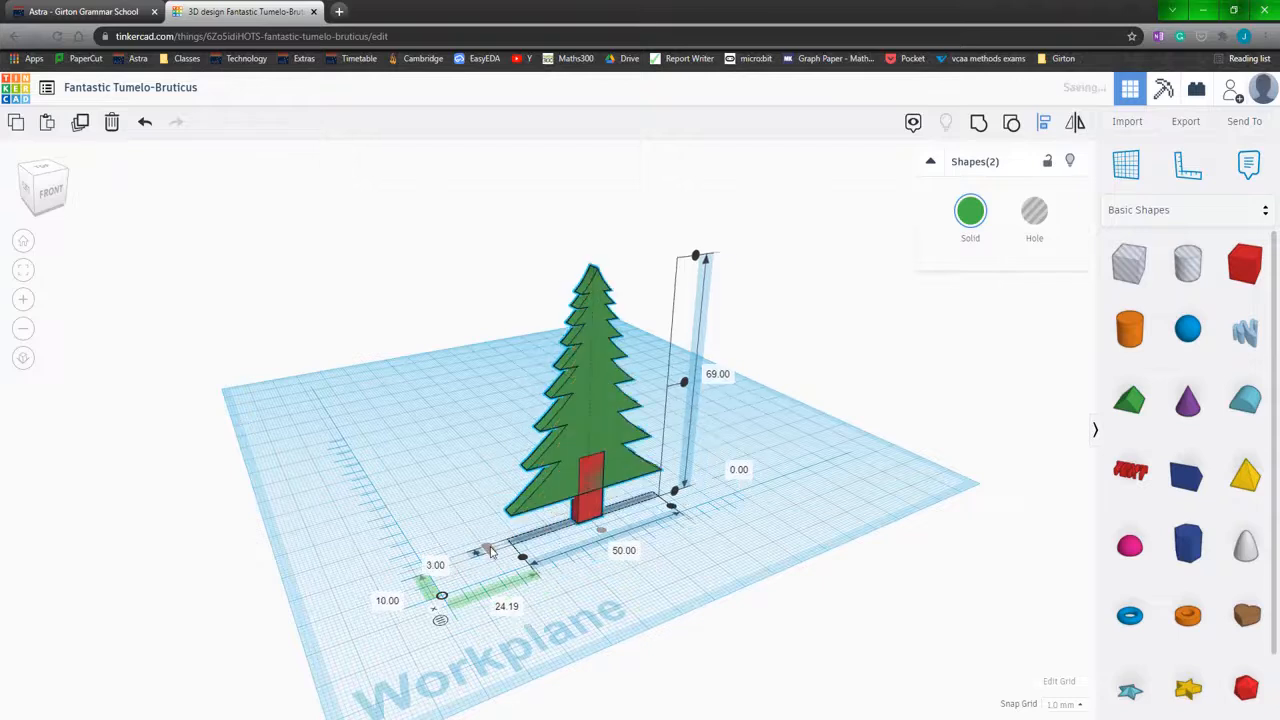
left_click(598, 600)
Group the tree and its trunk into one solid green shape
left_click_drag(296, 334, 782, 650)
left_click(978, 121)
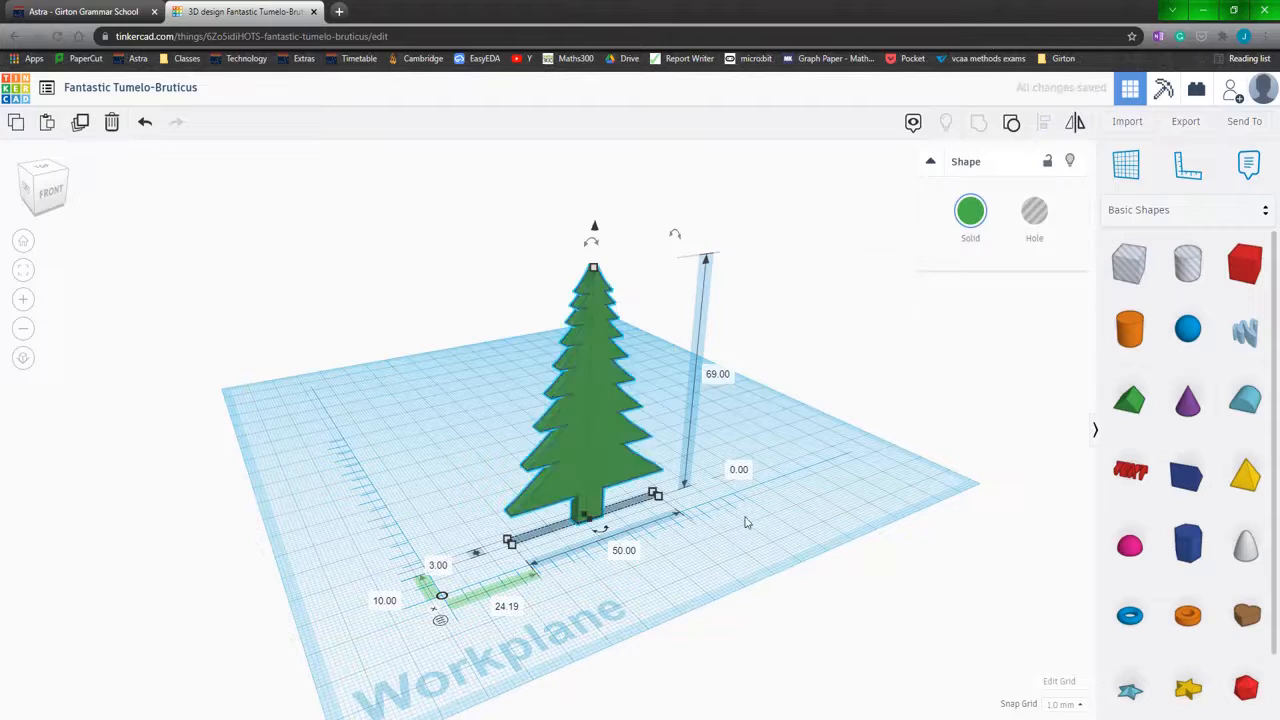
left_click(805, 520)
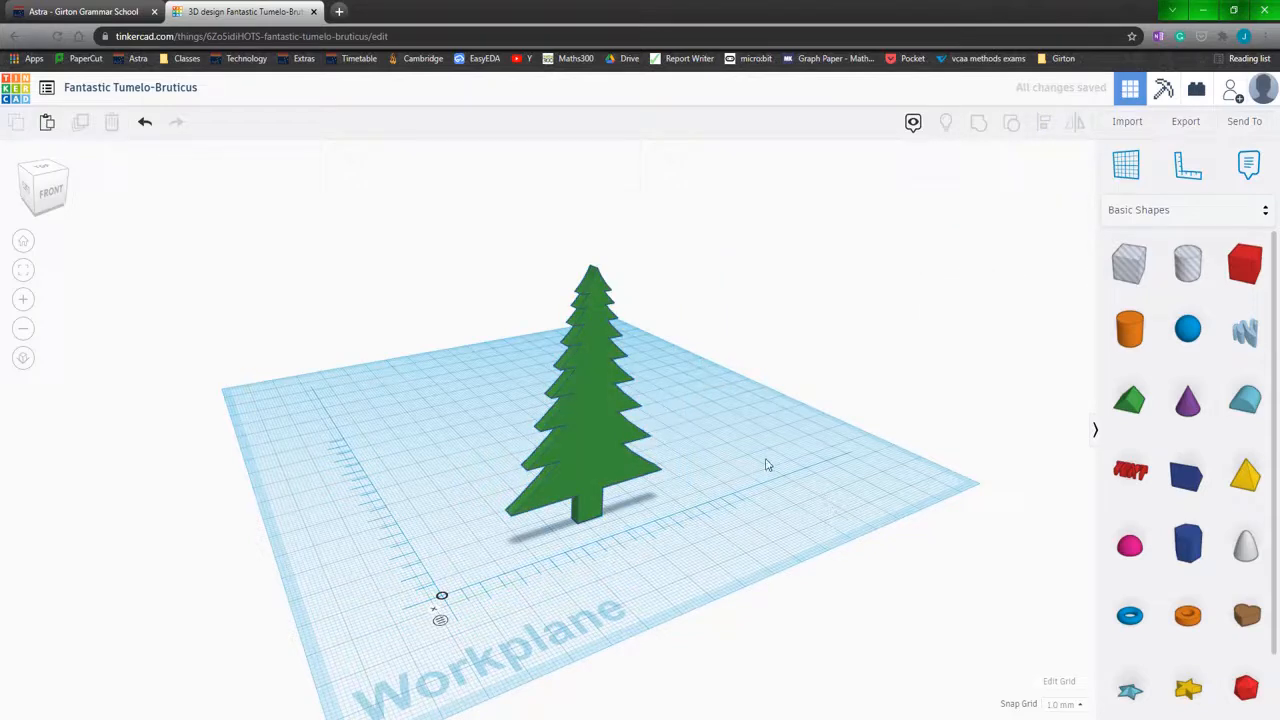
Duplicate the whole tree and move the copy sideways about 63 mm so it stands clear of the original
left_click(585, 500)
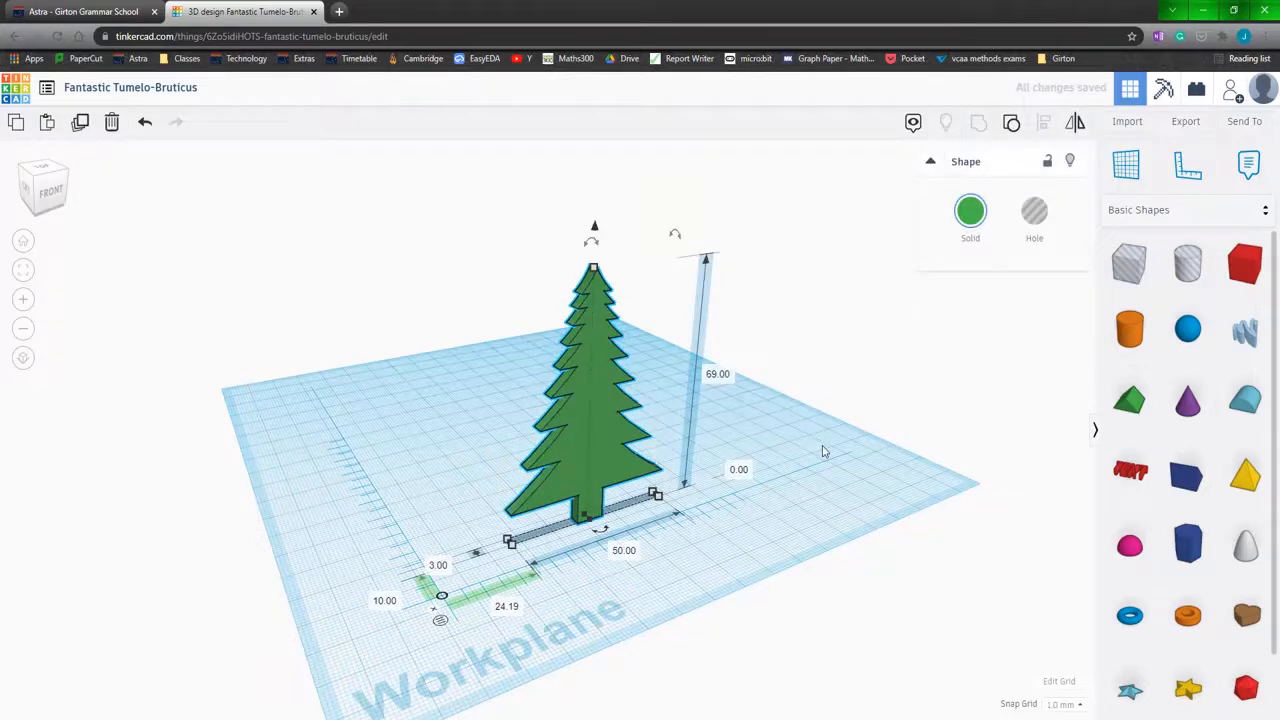
key("Right")
key("Right")
key("Right")
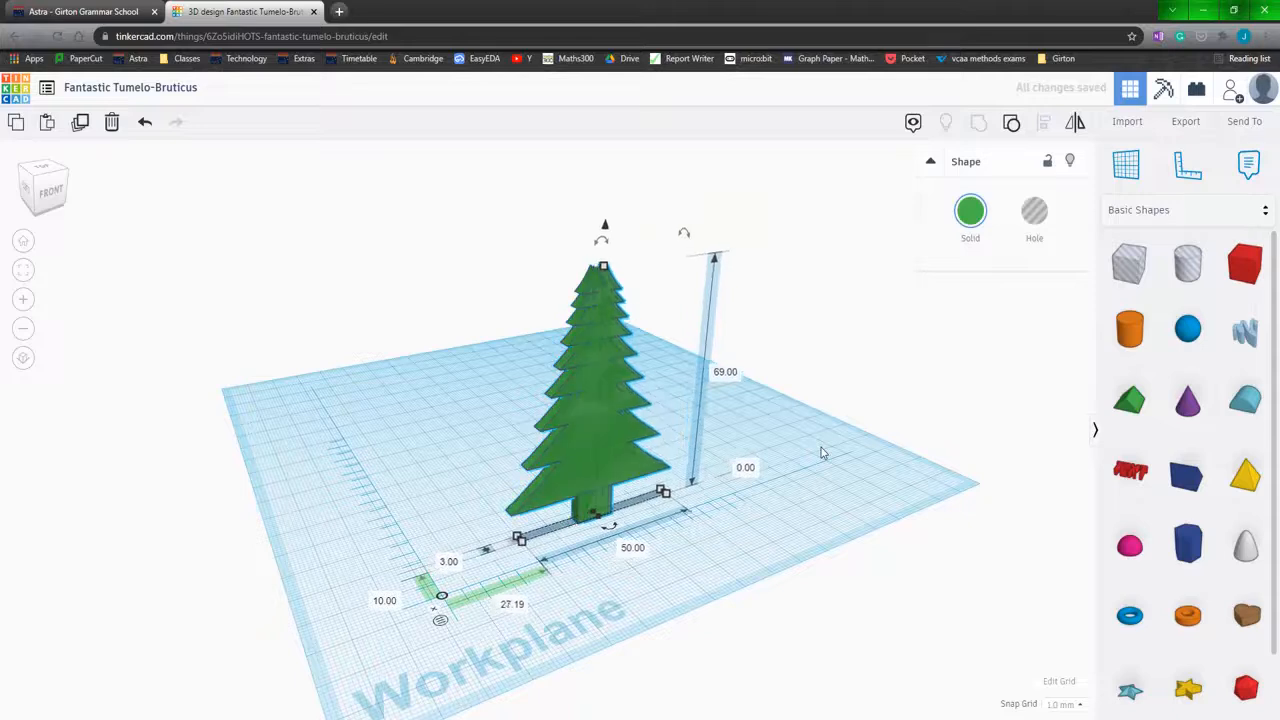
key("ctrl+d")
key("Right")
key("Right")
key("Right")
key("Right")
key("Right")
key("Right")
key("Right")
key("Right")
key("Right")
key("Right")
key("Right")
key("Right")
key("Right")
key("Right")
key("Right")
key("Right")
key("Right")
key("Right")
key("Right")
key("Right")
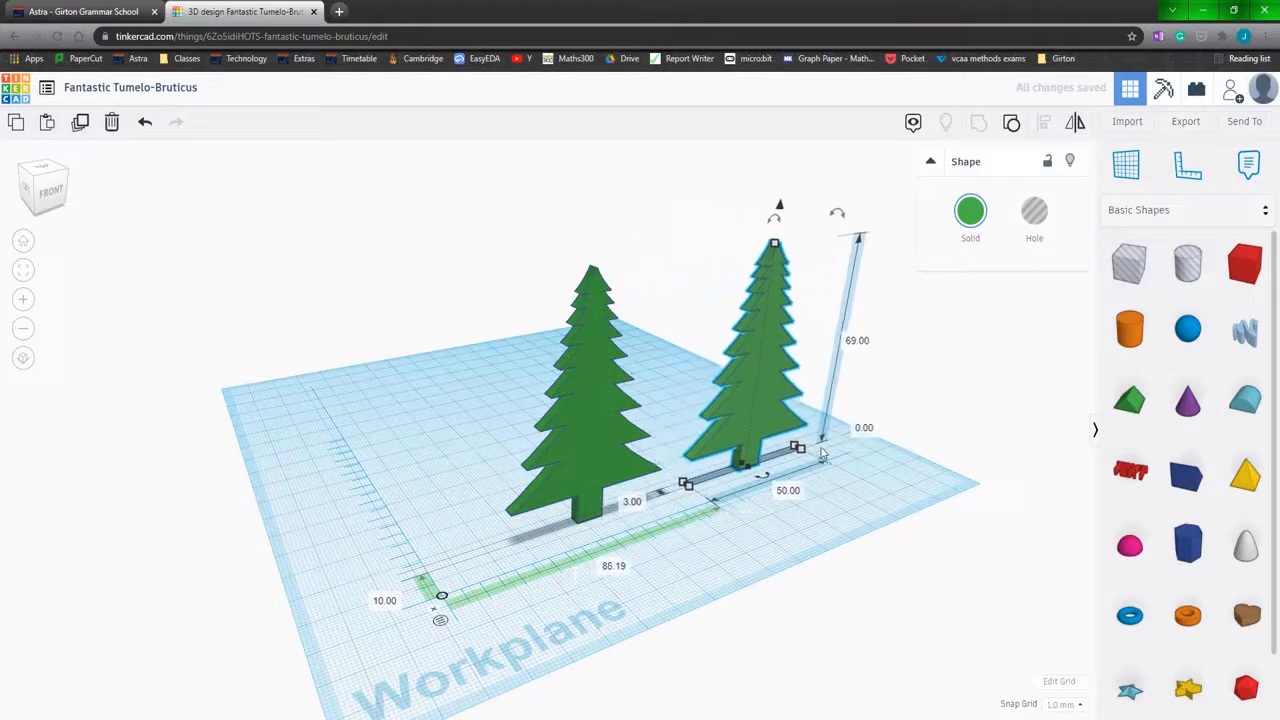
left_click(837, 609)
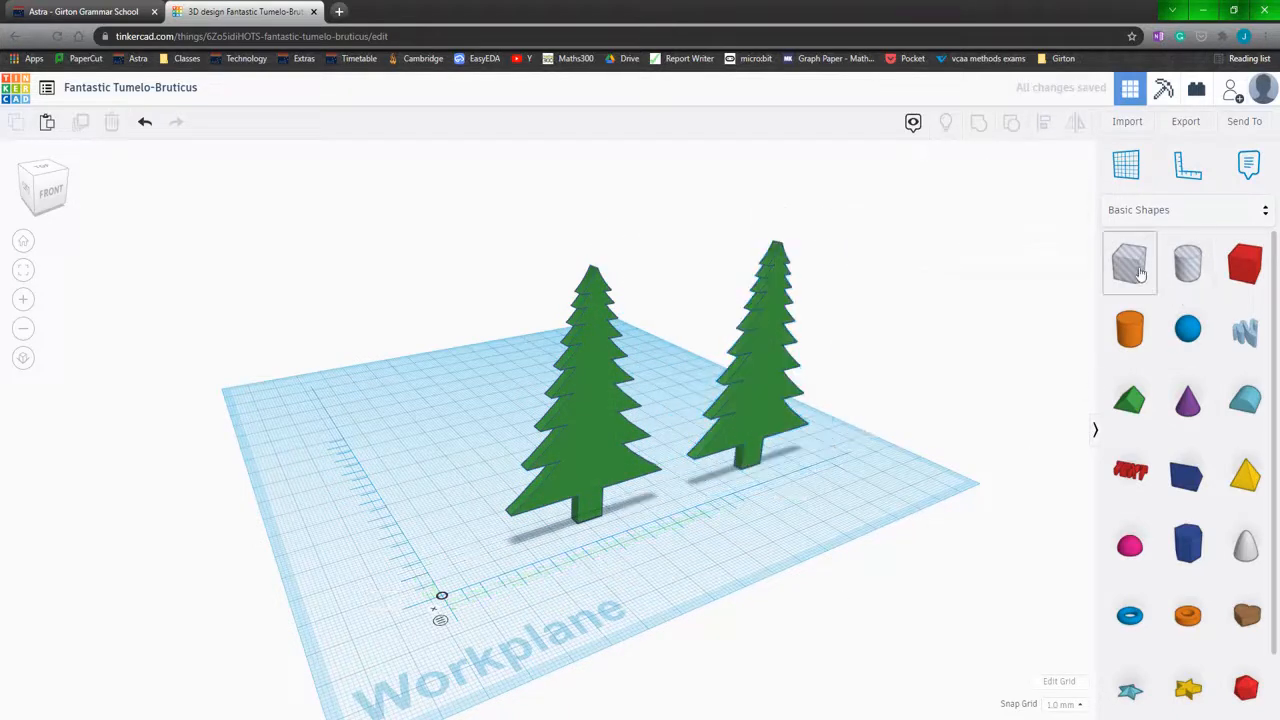
Add a box hole over the upper part of the original tree, with its underside 34 mm above the workplane
left_click_drag(1140, 272, 476, 578)
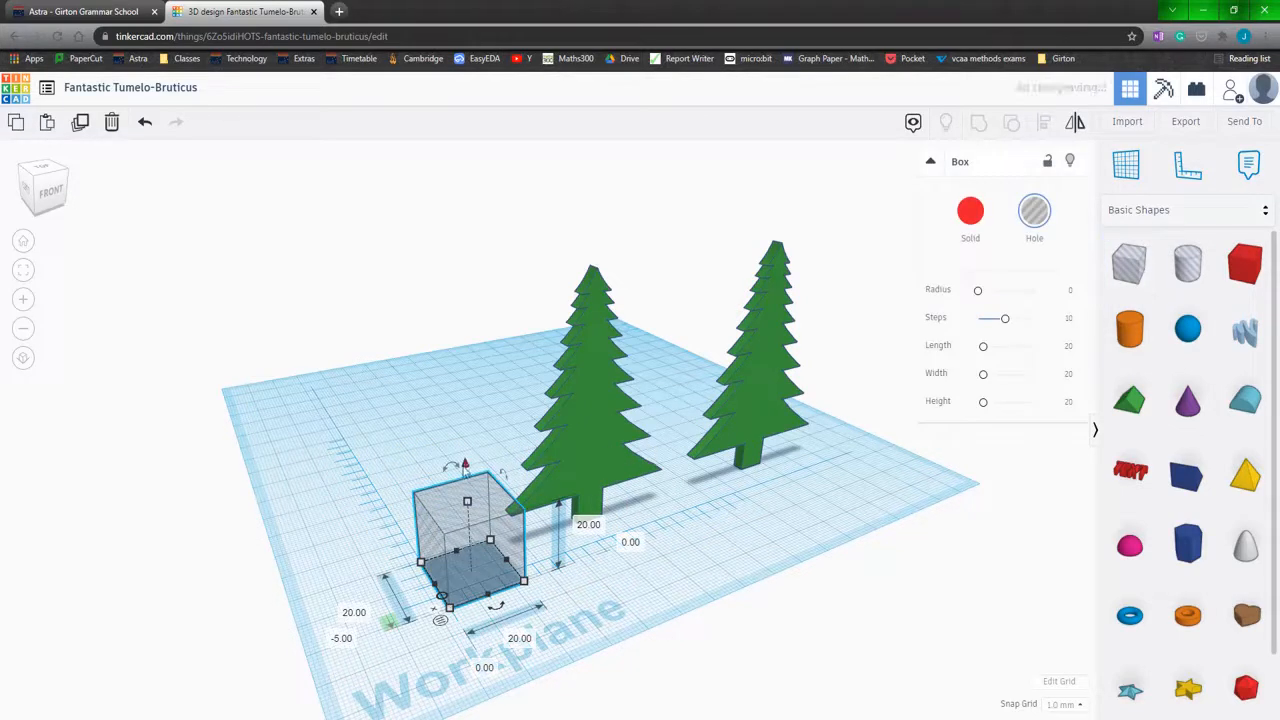
left_click_drag(465, 466, 465, 274)
left_click_drag(472, 372, 614, 336)
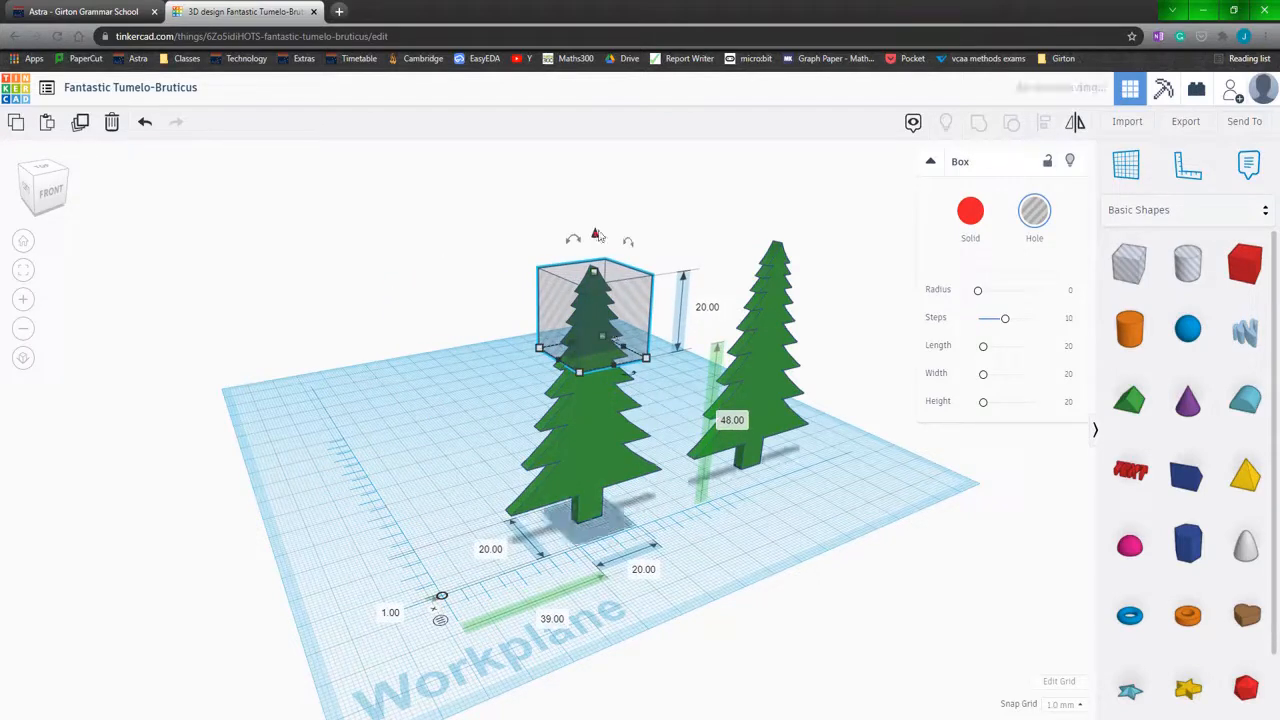
left_click_drag(597, 238, 601, 294)
Set the box hole's height to 50 mm and its width to 3 mm
left_click(704, 362)
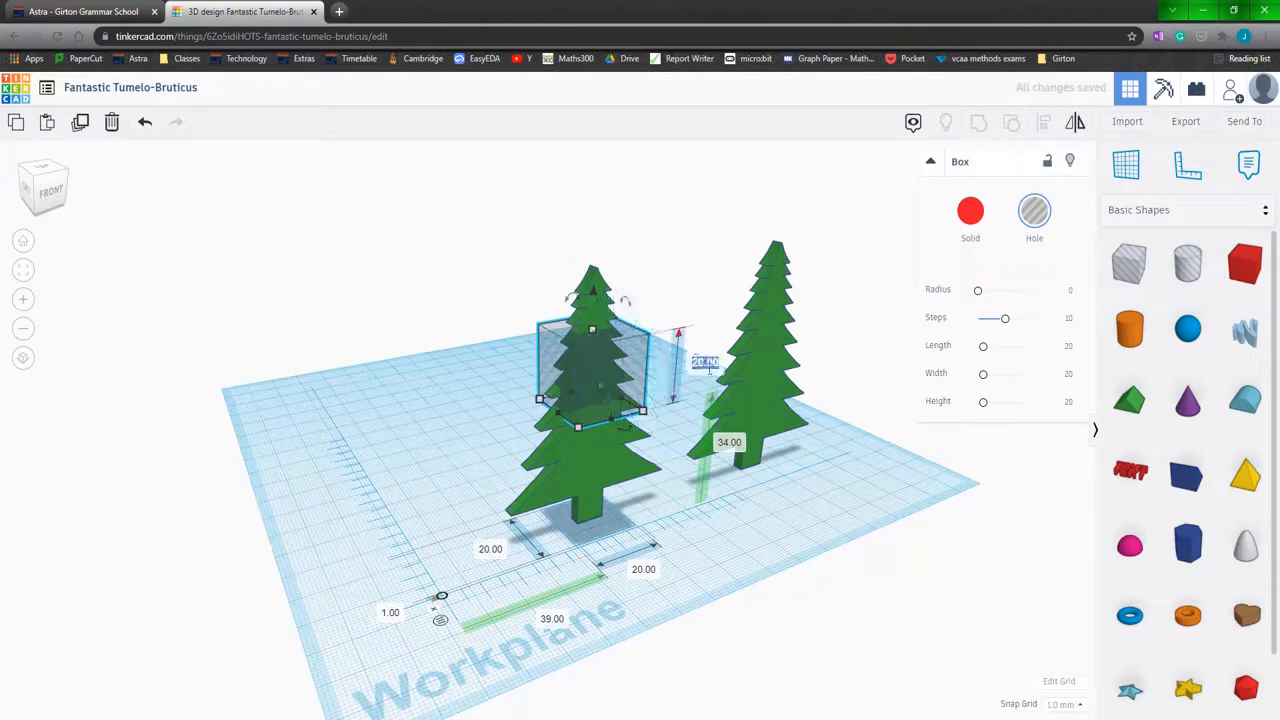
type("50")
key("Return")
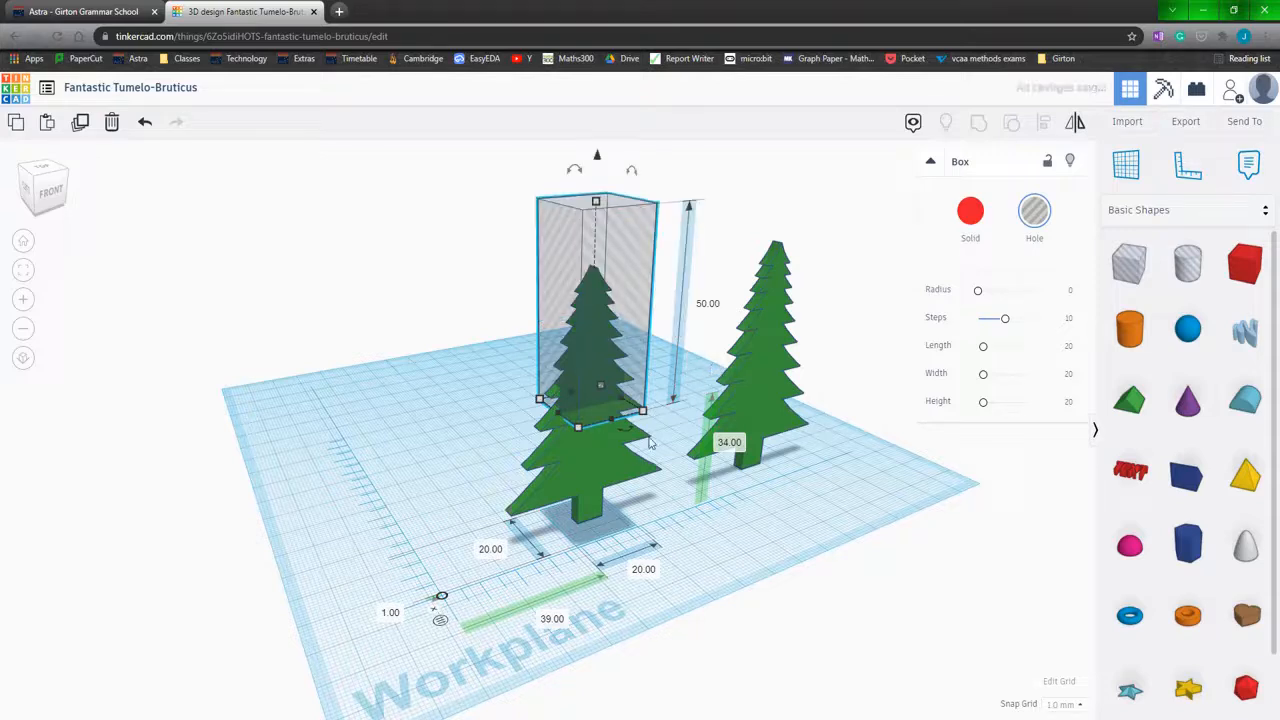
left_click(635, 578)
type("3")
key("Return")
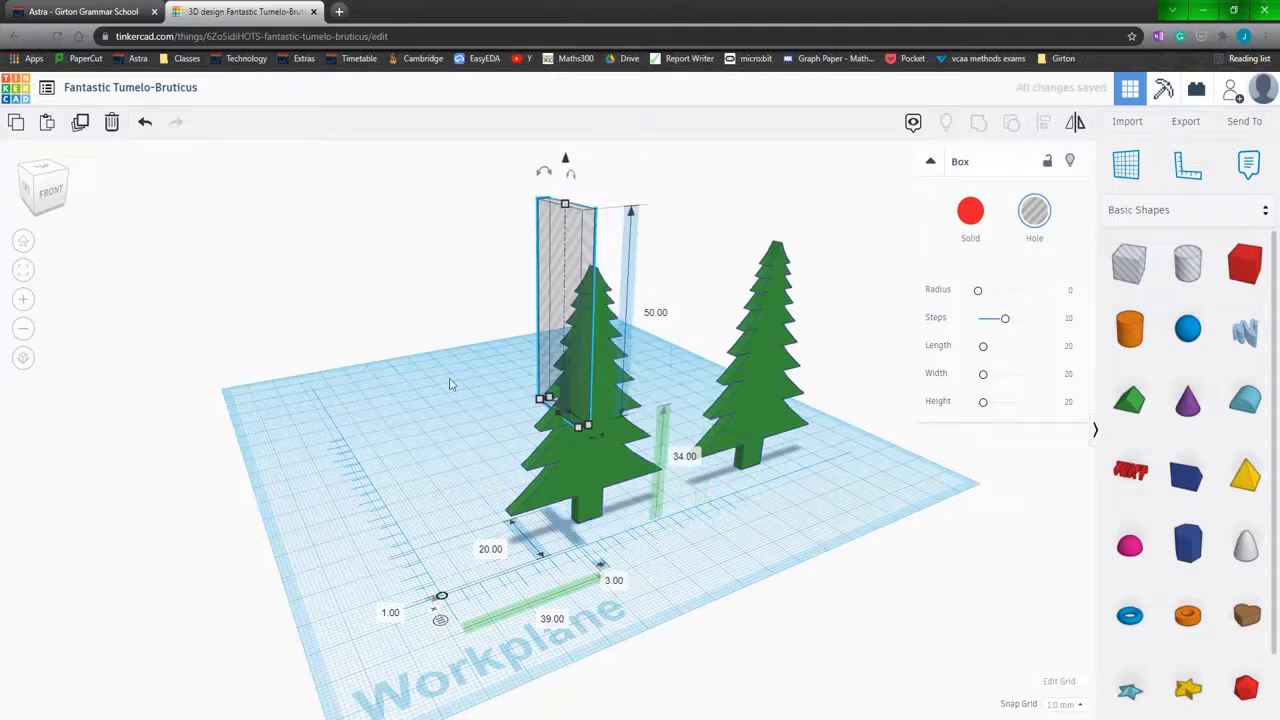
Centre the box hole across the original tree's width and group the two to cut a vertical slot
left_click_drag(414, 294, 660, 545)
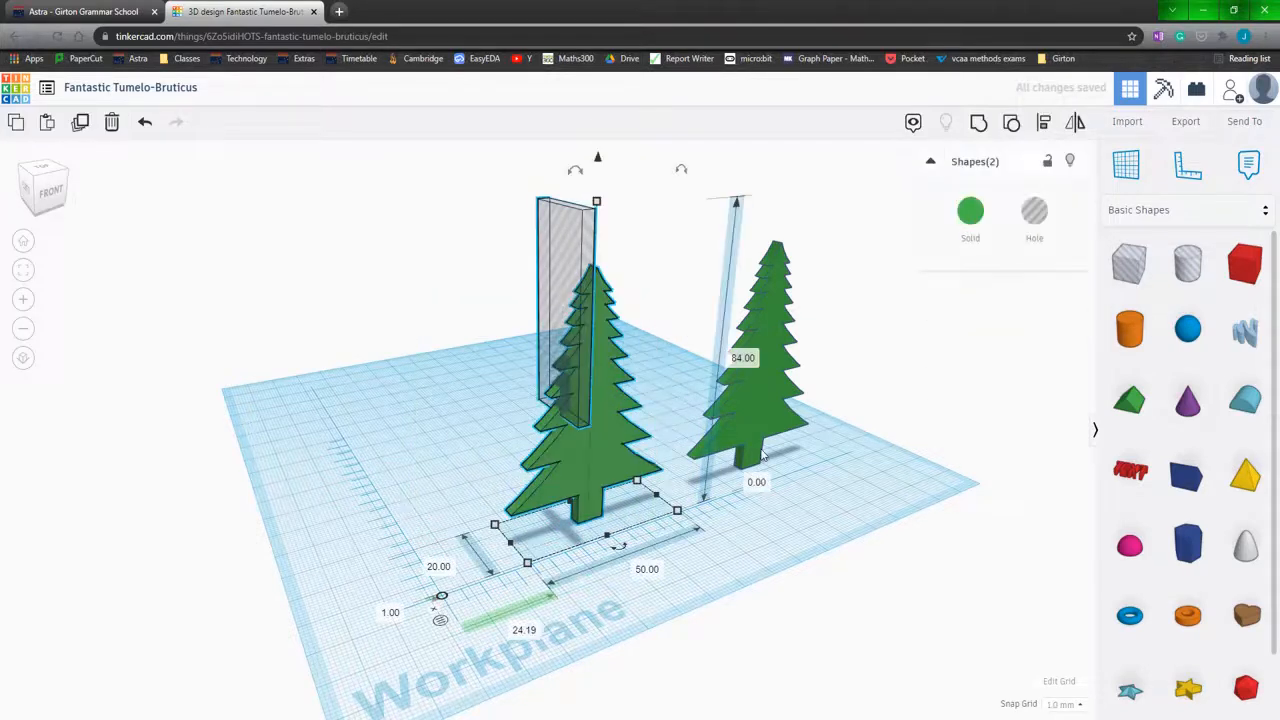
left_click(1040, 121)
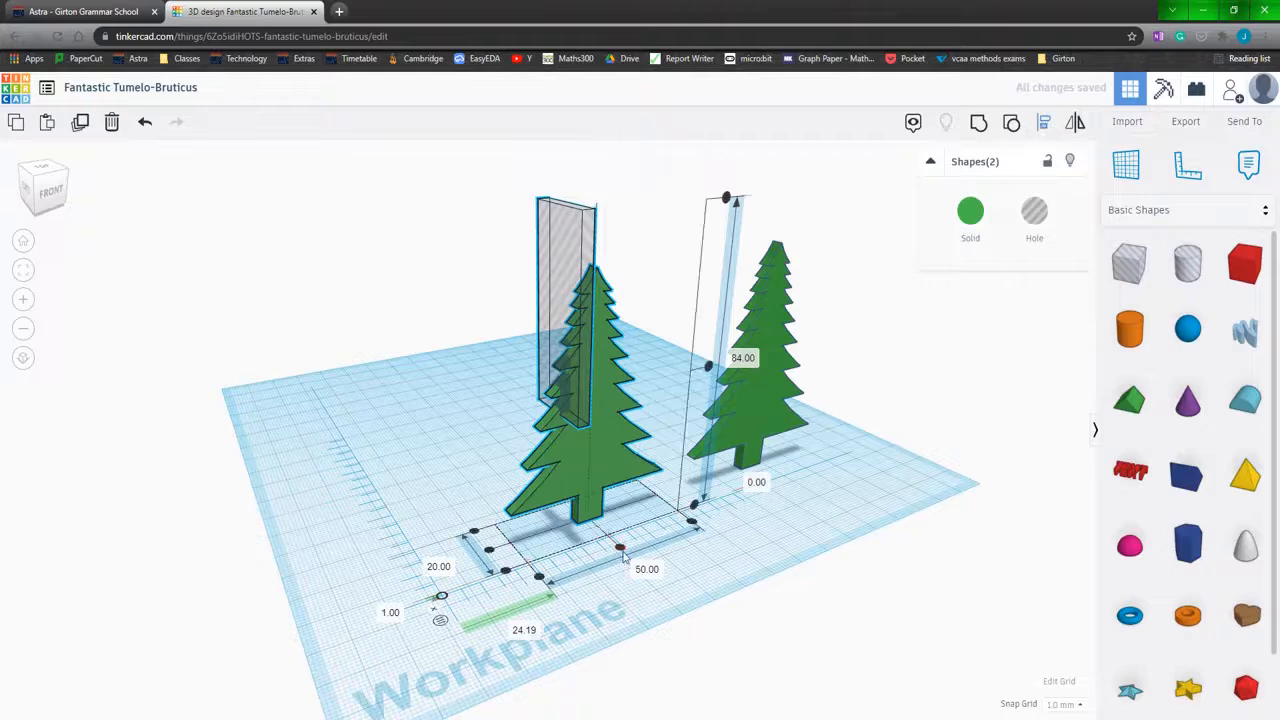
left_click(620, 550)
left_click_drag(398, 230, 645, 481)
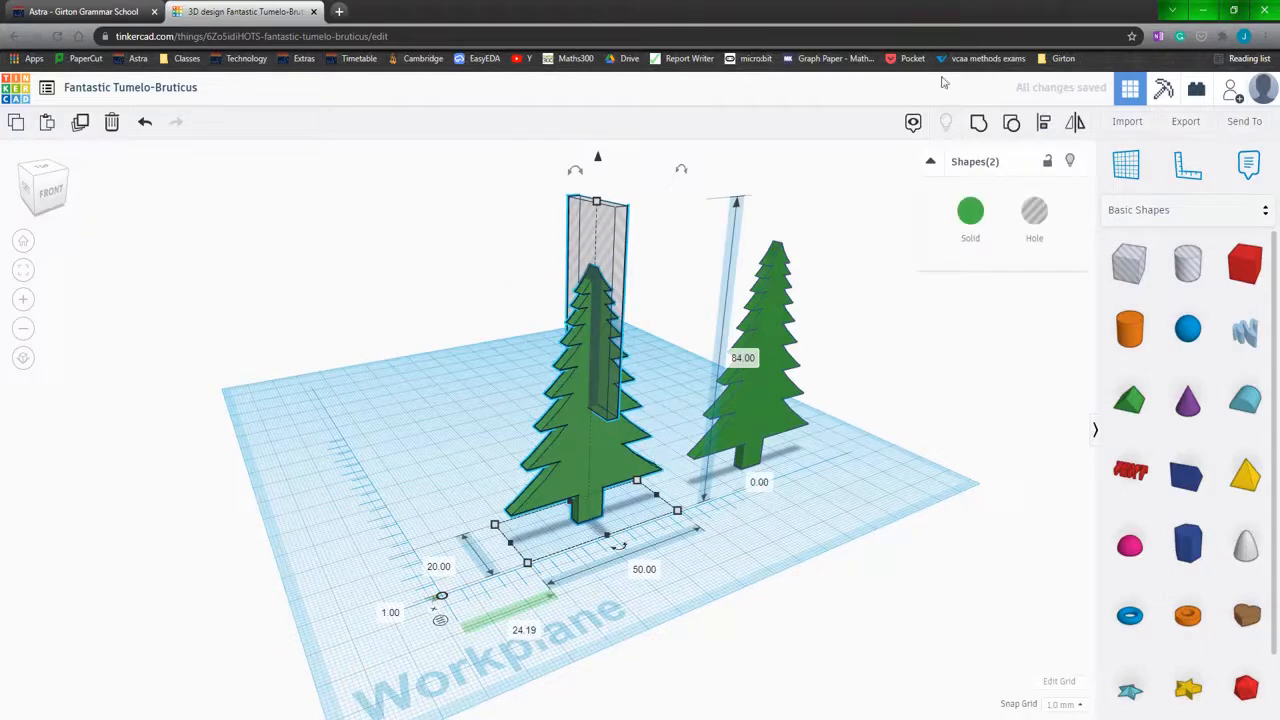
left_click(979, 121)
left_click(833, 530)
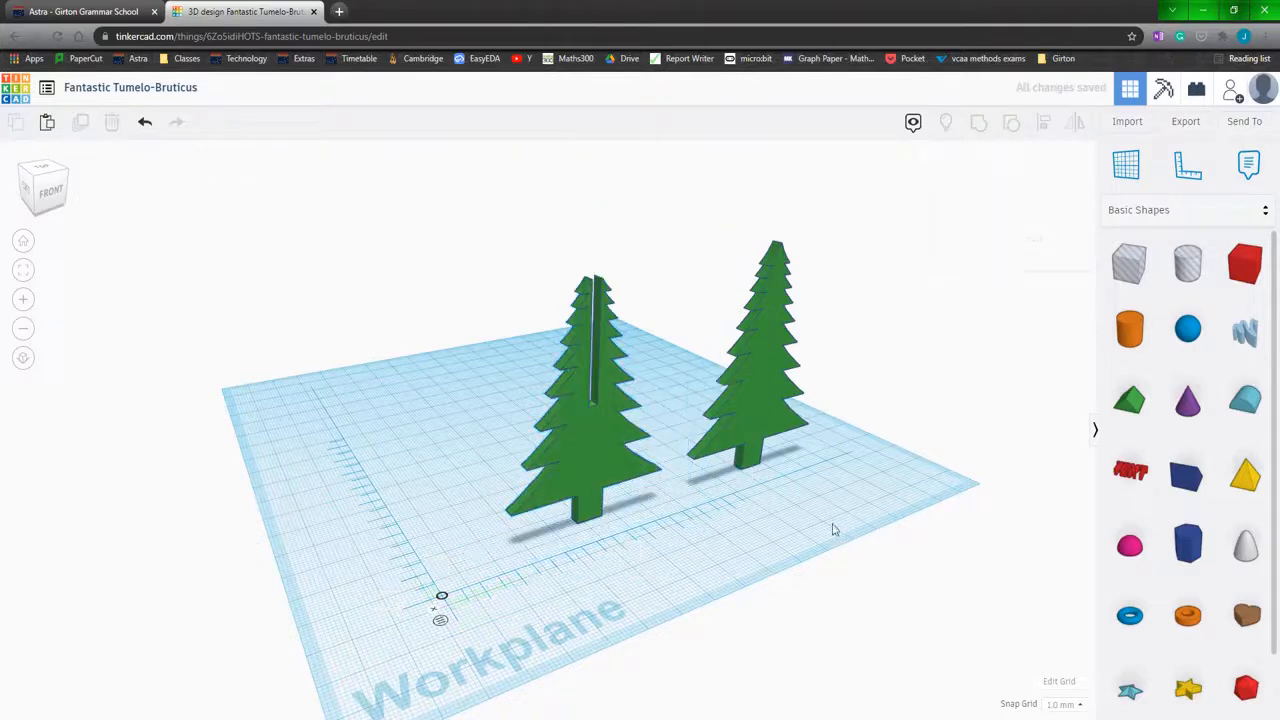
Make a spare copy of the slotted tree and place it at the far left corner of the workplane
left_click(771, 476)
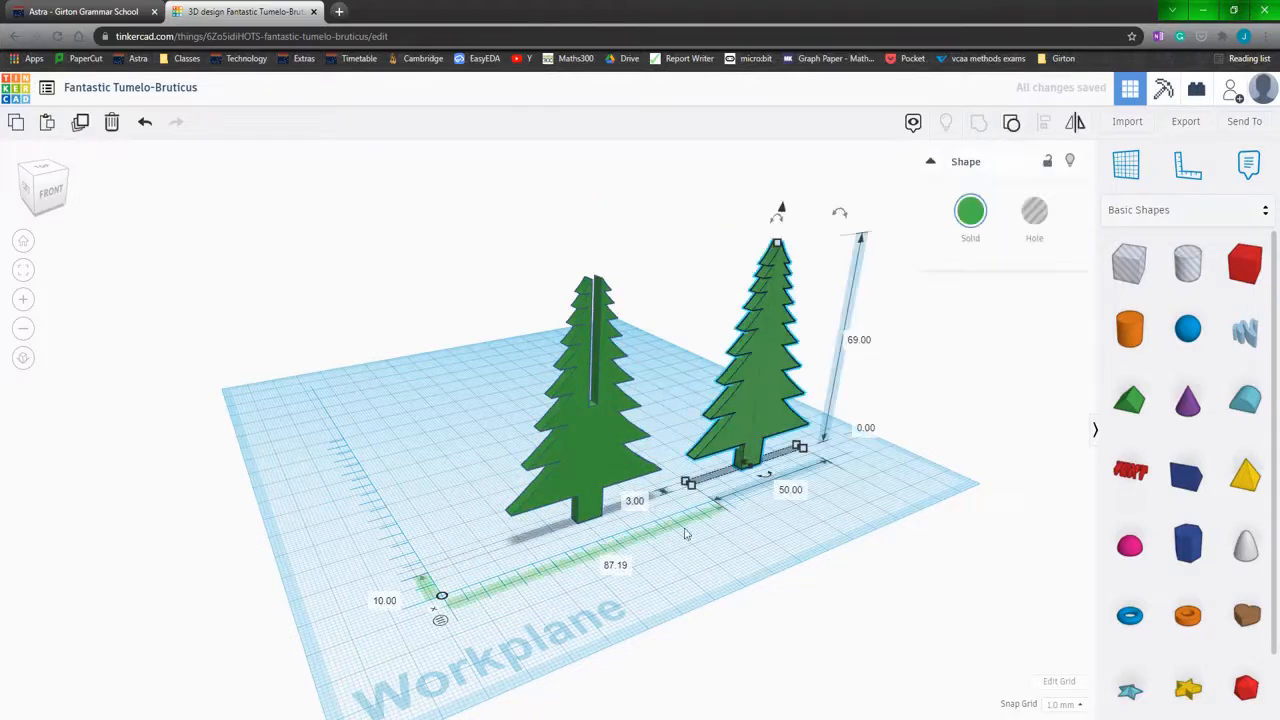
left_click(567, 493)
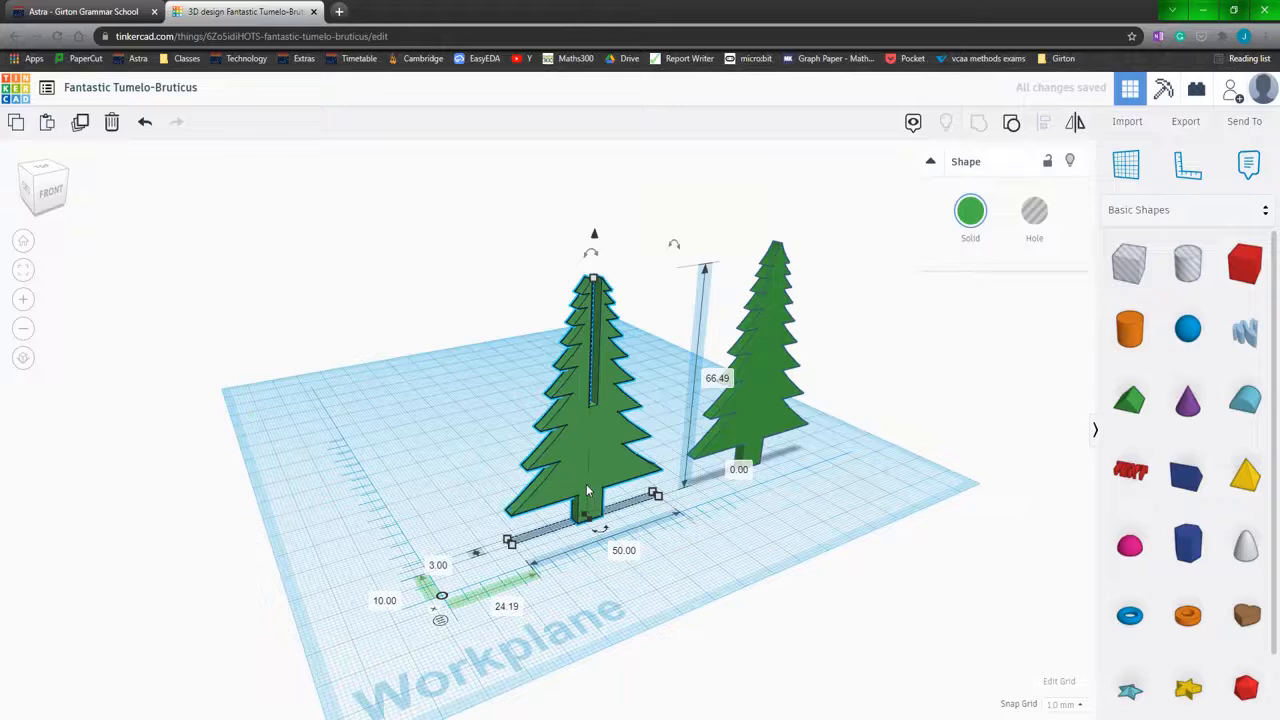
key("ctrl+v")
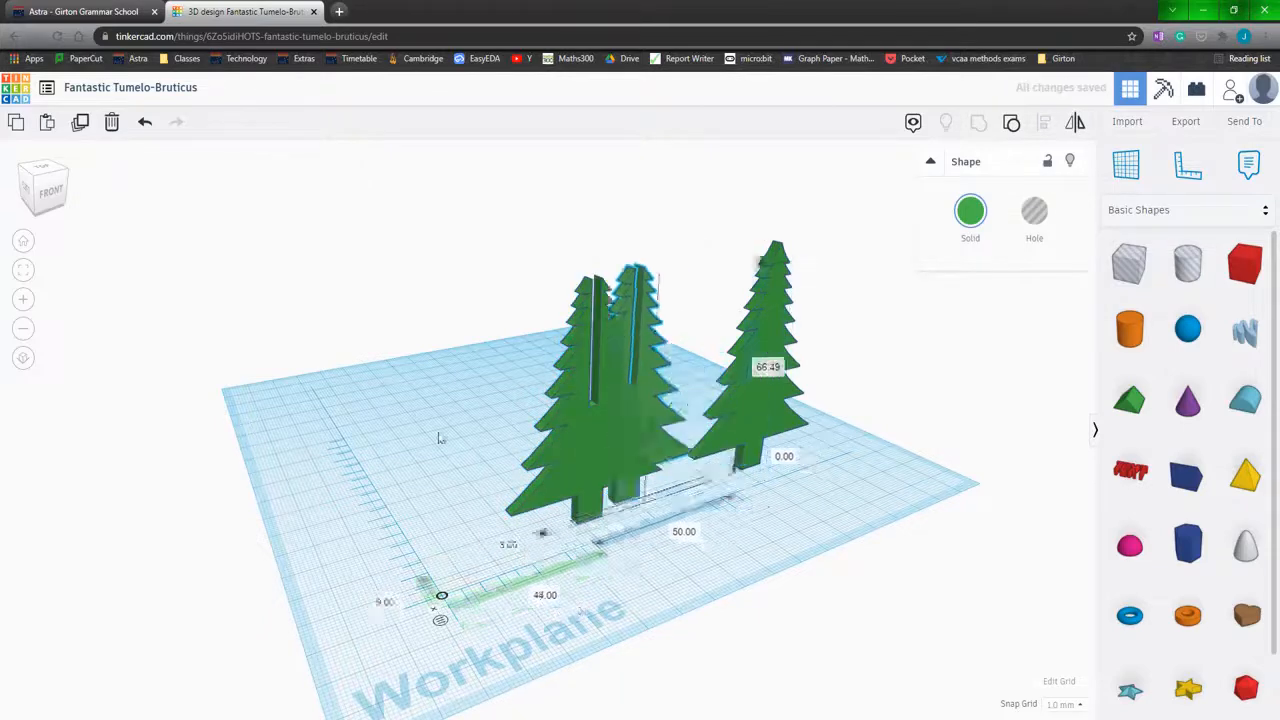
left_click_drag(439, 438, 317, 382)
left_click(518, 575)
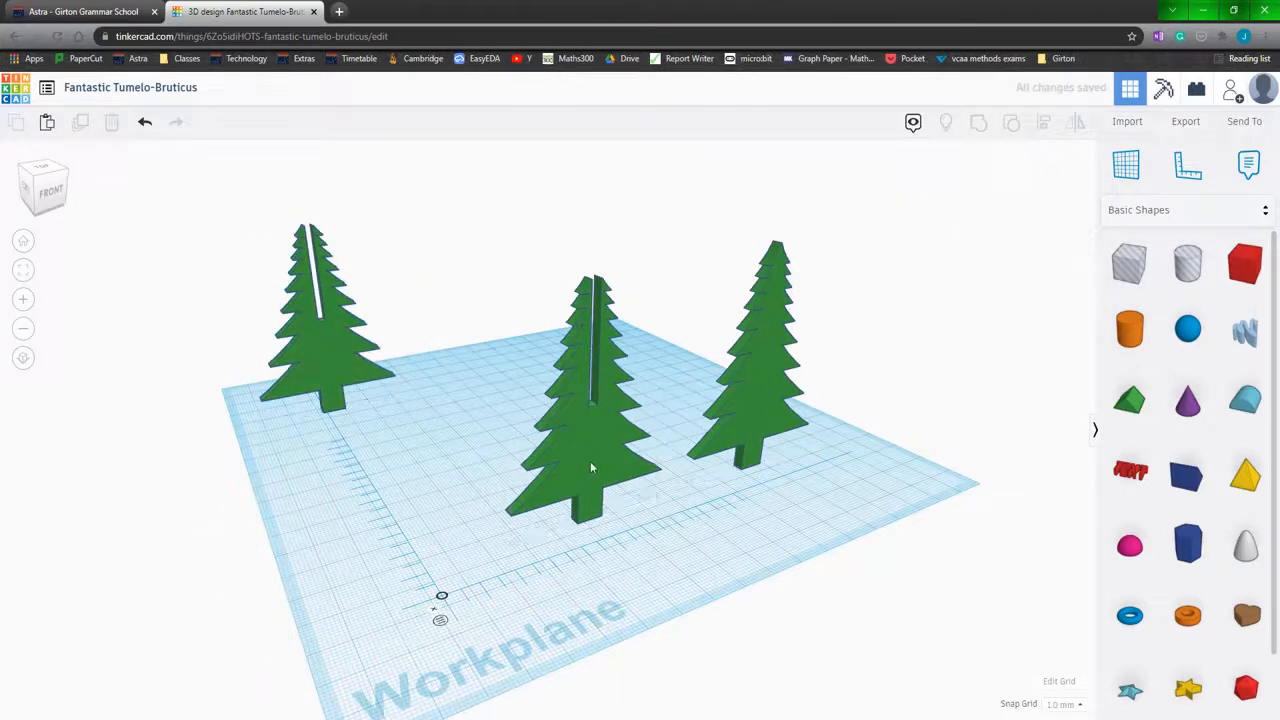
Move the original slotted tree farther from the uncut tree and rotate it 90 degrees about its vertical axis
left_click_drag(591, 468, 524, 484)
left_click(785, 408)
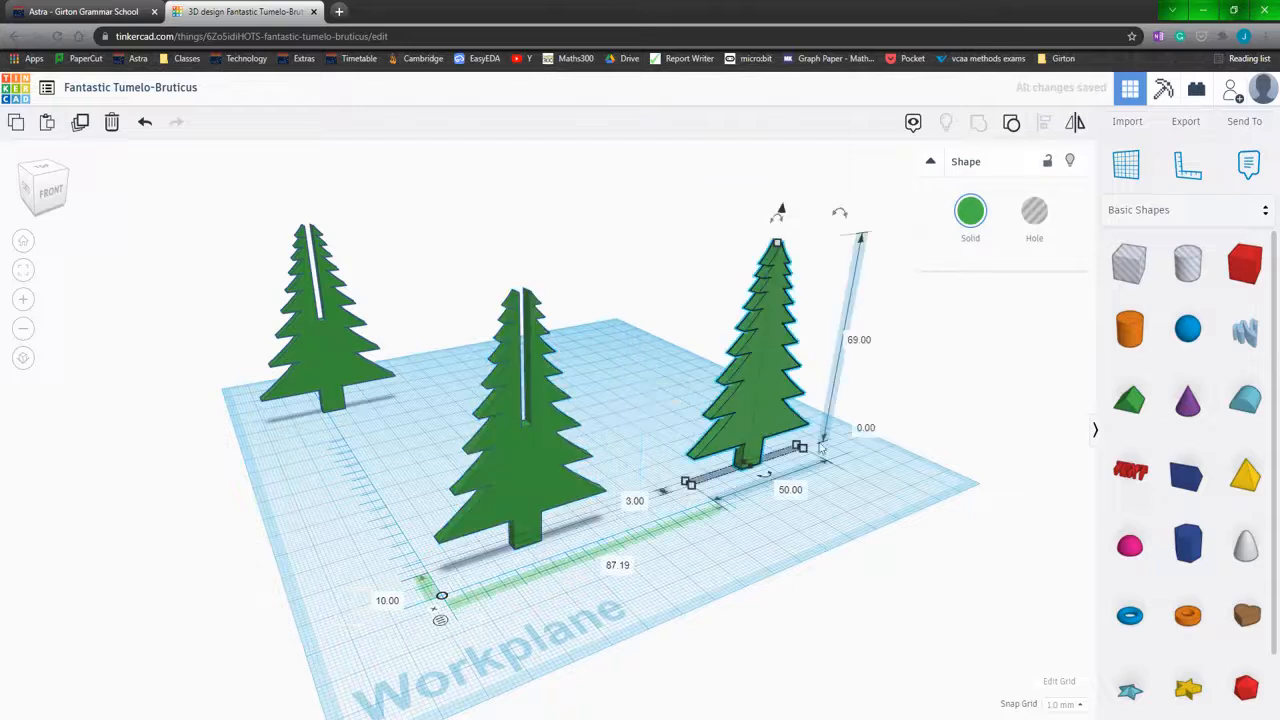
left_click(585, 459)
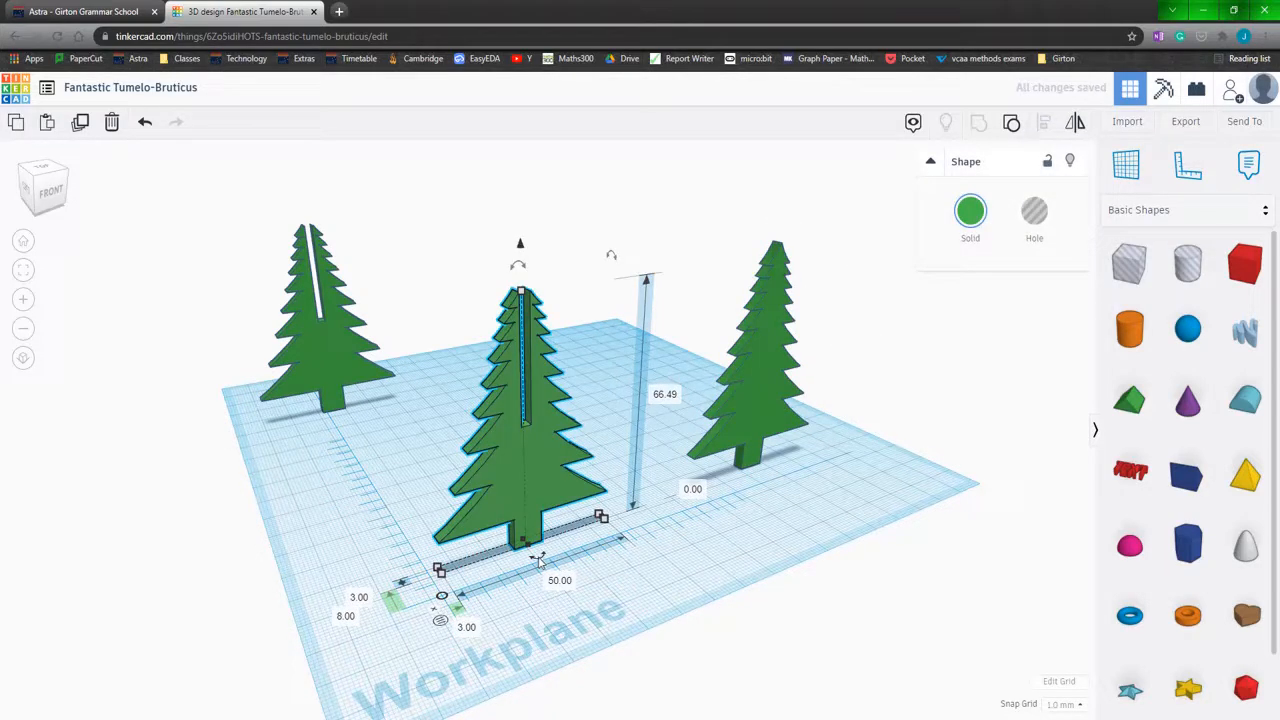
left_click_drag(537, 561, 586, 566)
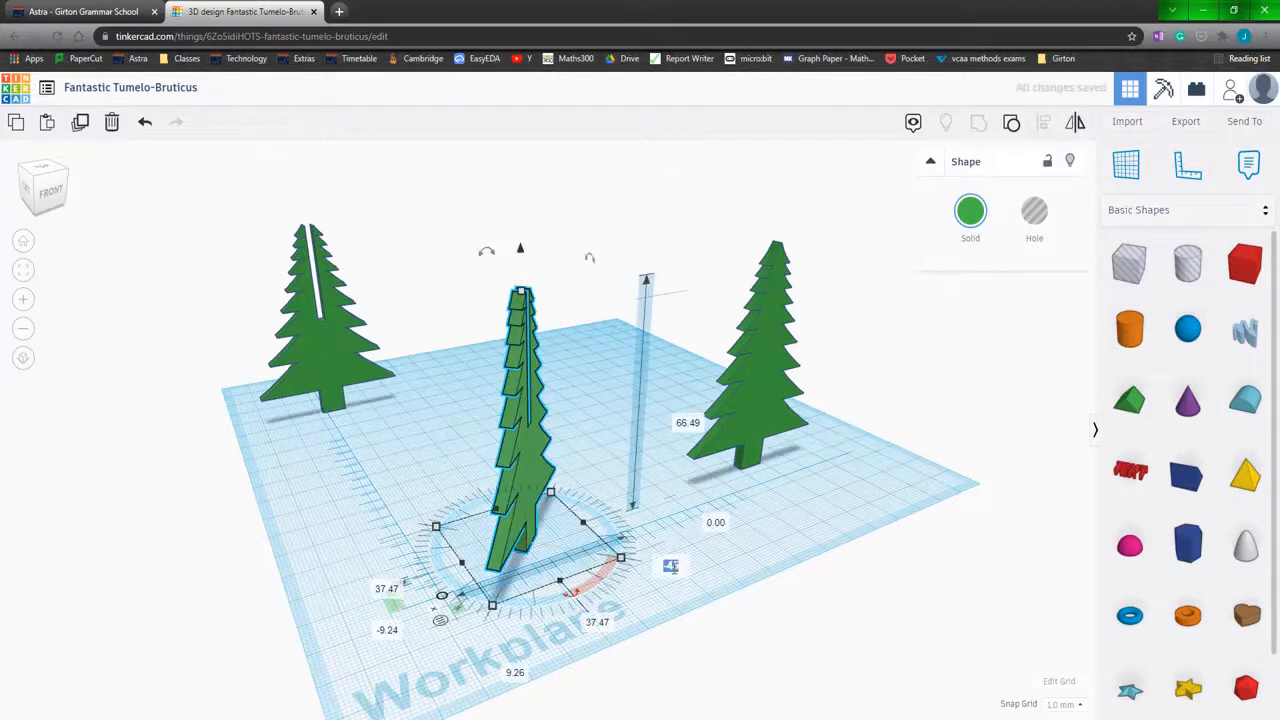
left_click(716, 567)
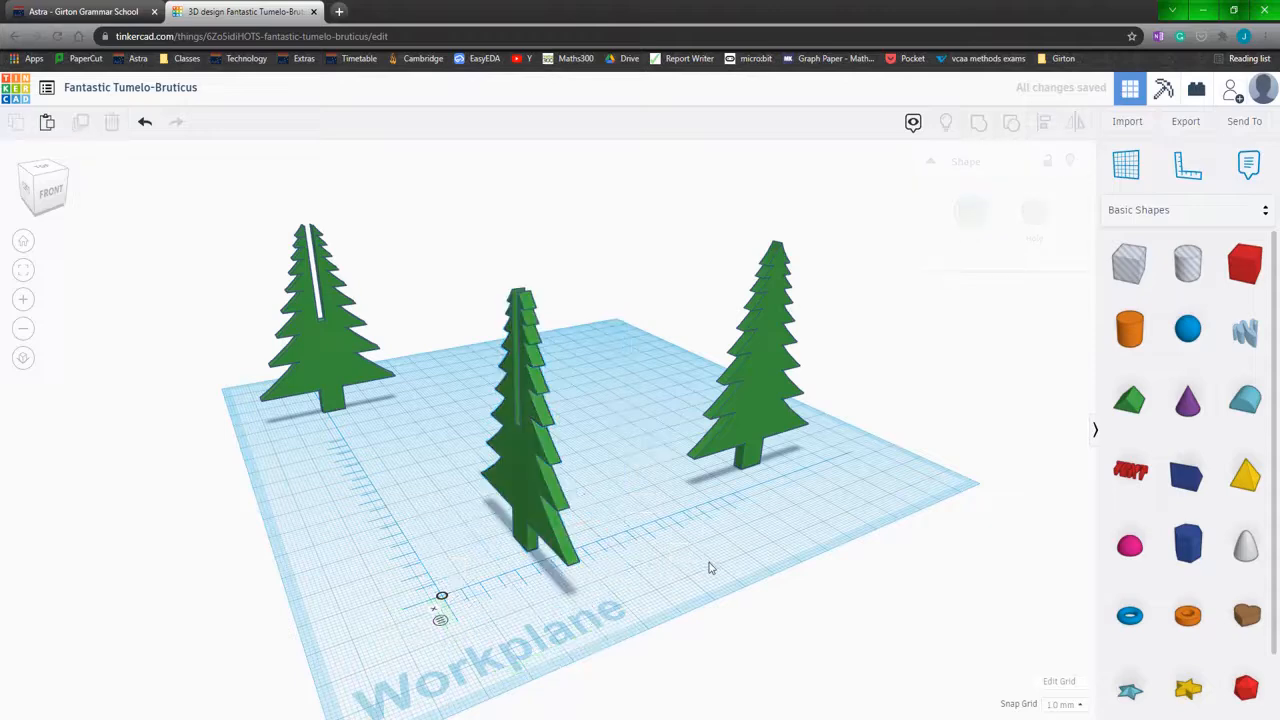
Align the rotated slotted tree and the uncut tree on both horizontal centres so they cross each other
left_click_drag(452, 328, 811, 566)
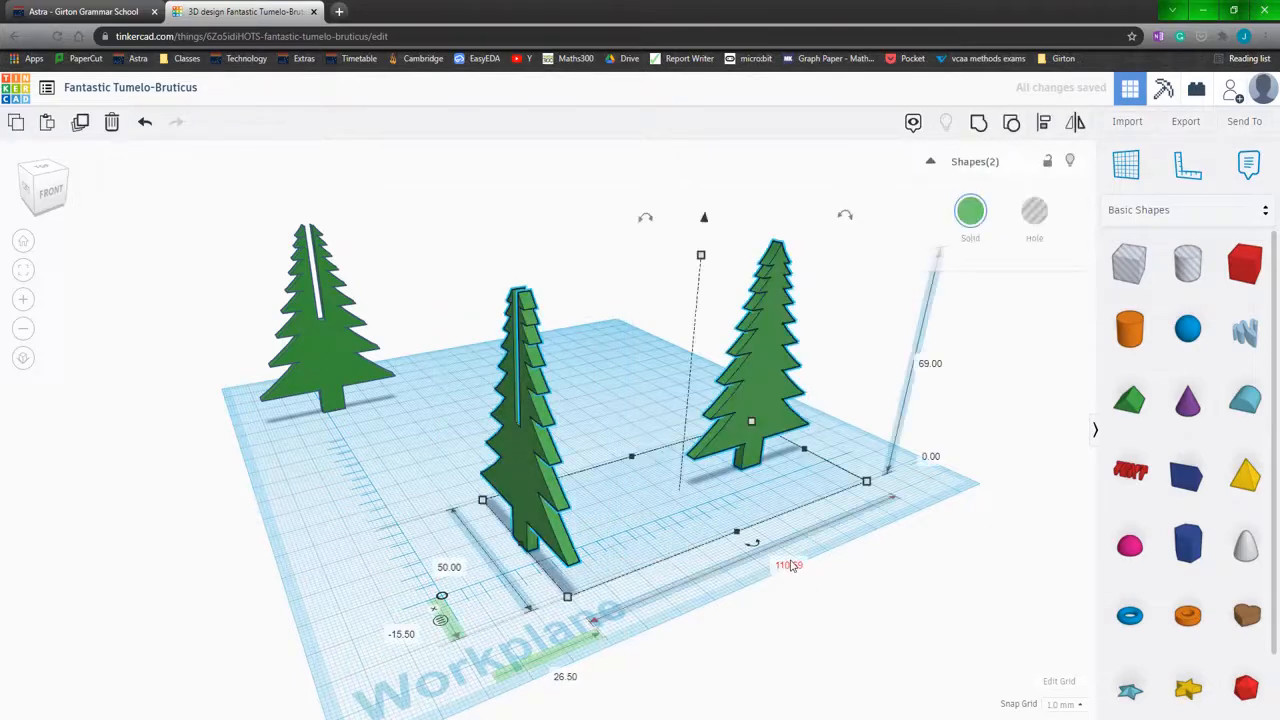
left_click(1041, 130)
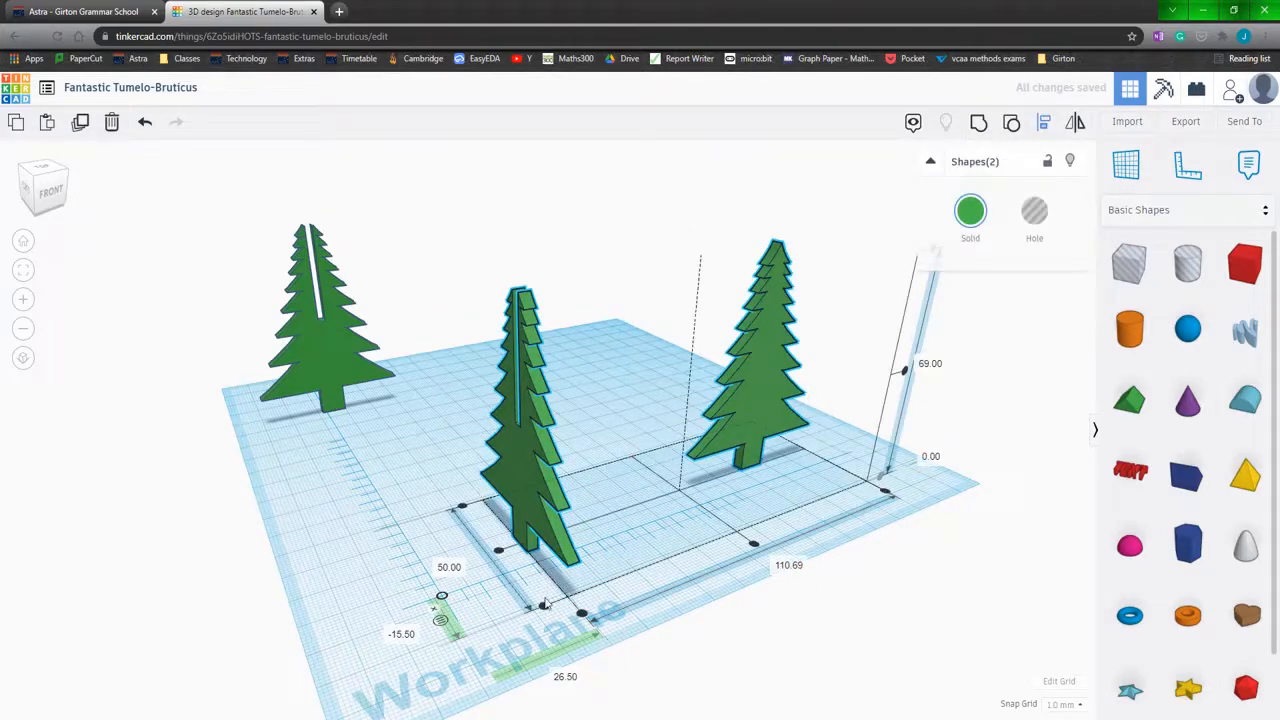
left_click(499, 552)
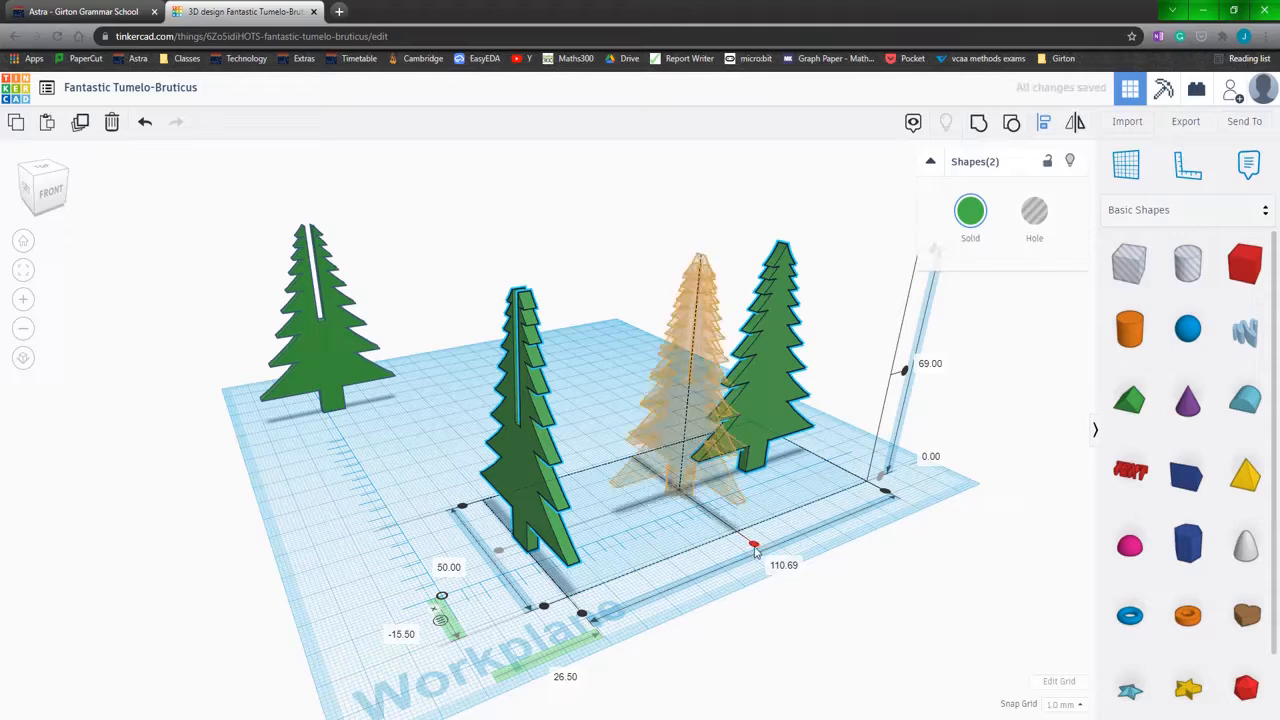
left_click(753, 544)
left_click(518, 577)
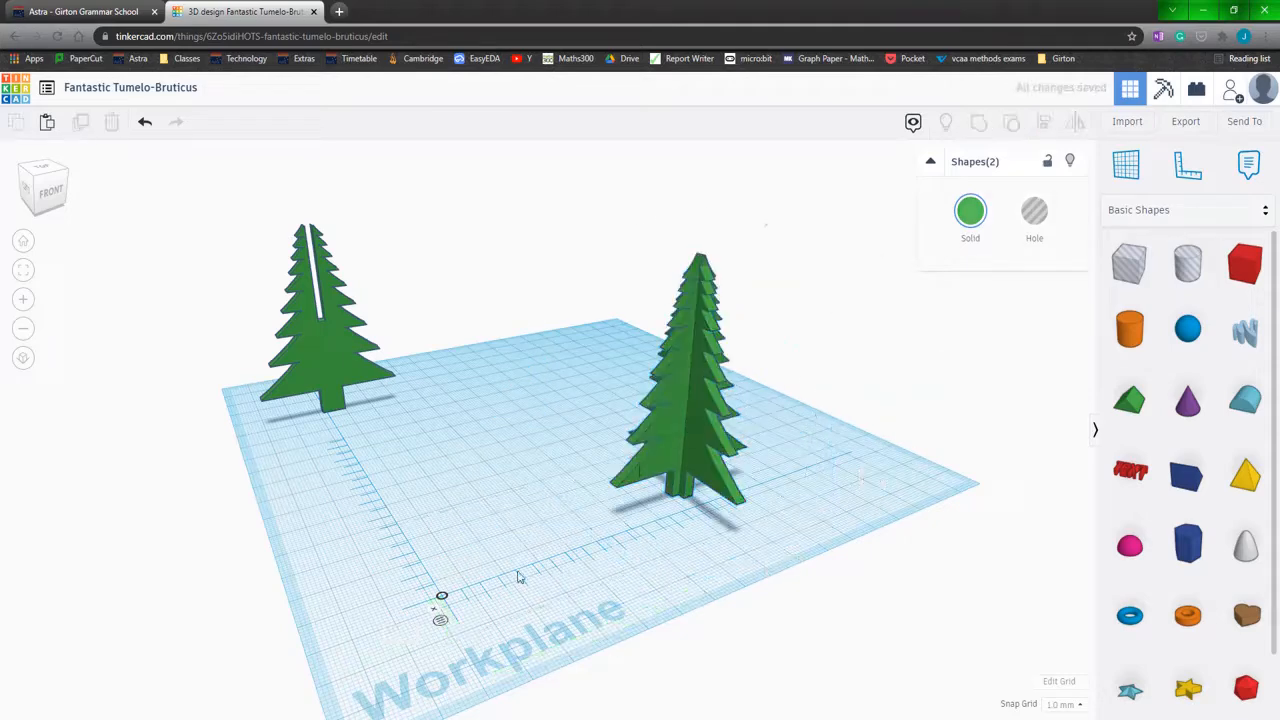
left_click(658, 449)
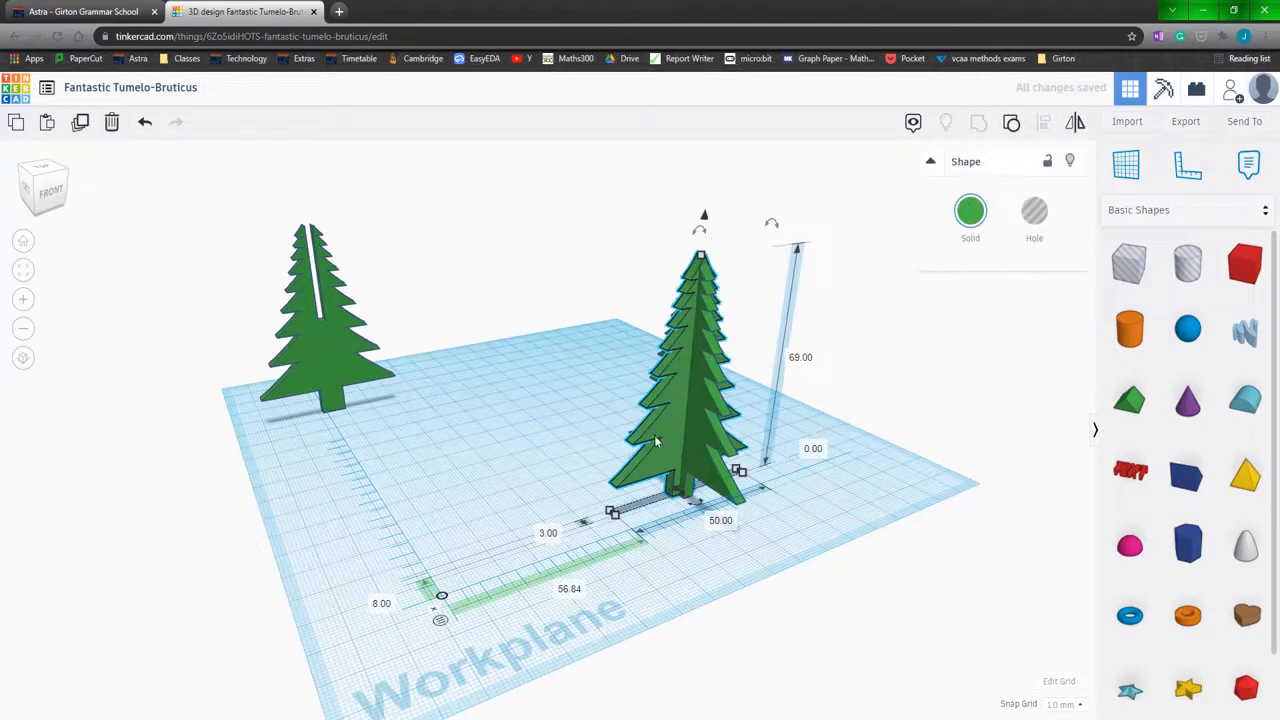
left_click_drag(662, 455, 496, 482)
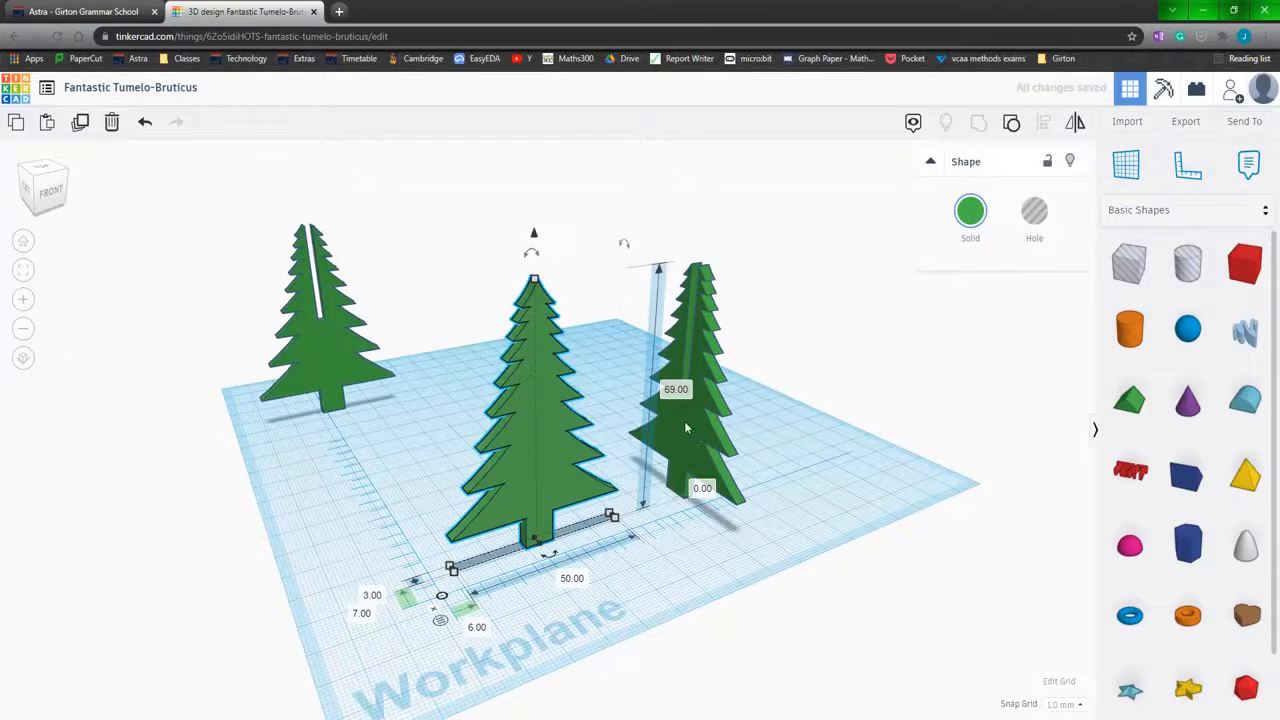
left_click_drag(686, 425, 701, 417)
key("ctrl+z")
key("ctrl+z")
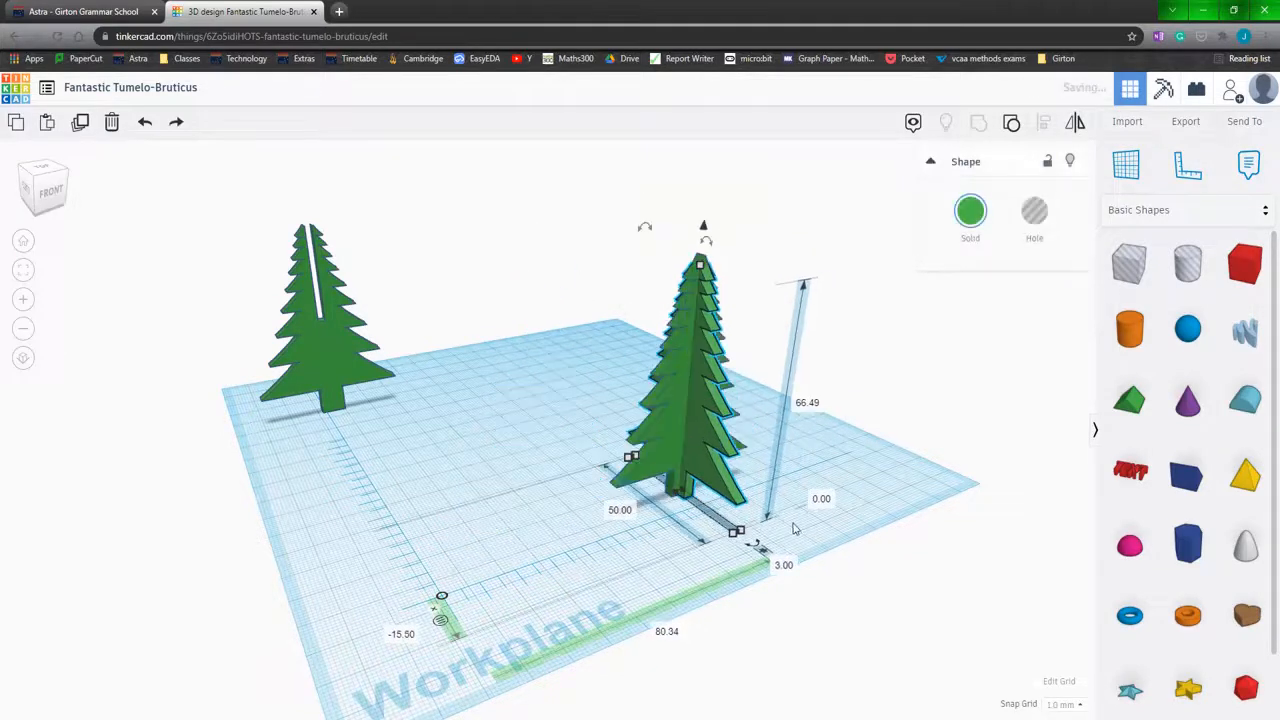
Turn the rotated slotted tree into a hole and group it with the uncut tree to cut the matching slot
left_click(717, 478)
left_click(1034, 208)
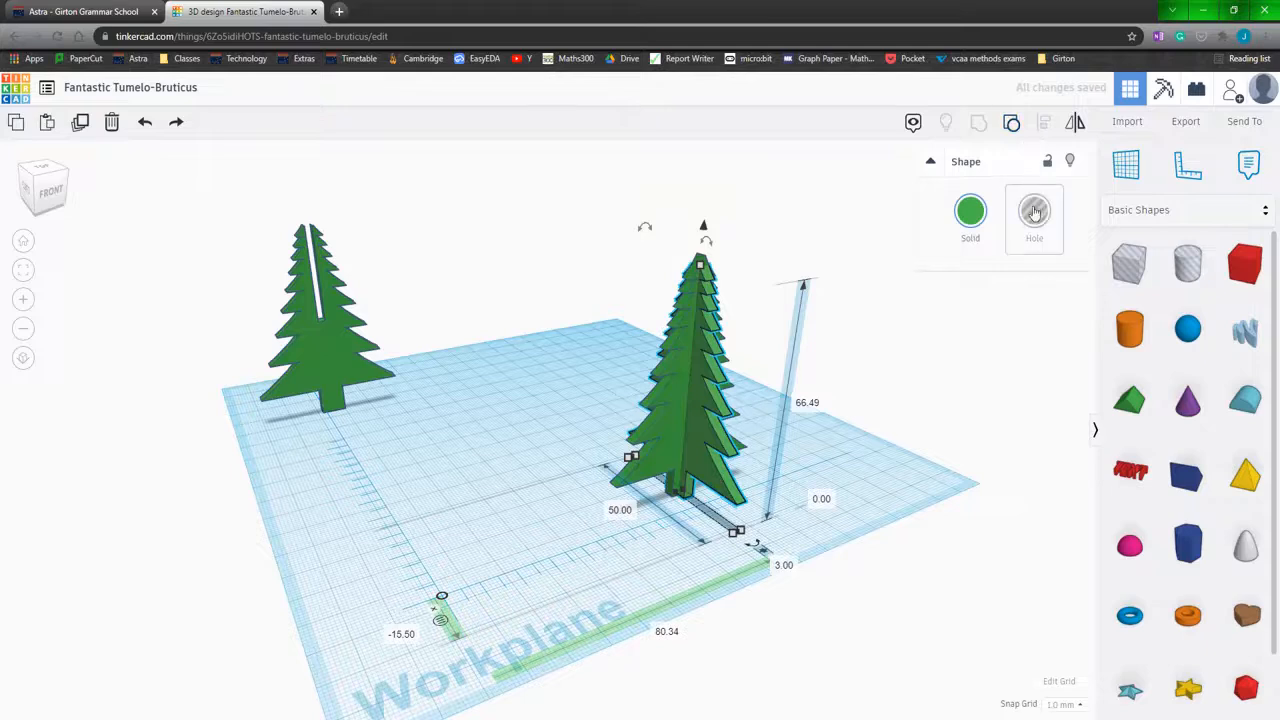
left_click(917, 429)
left_click_drag(628, 330, 760, 515)
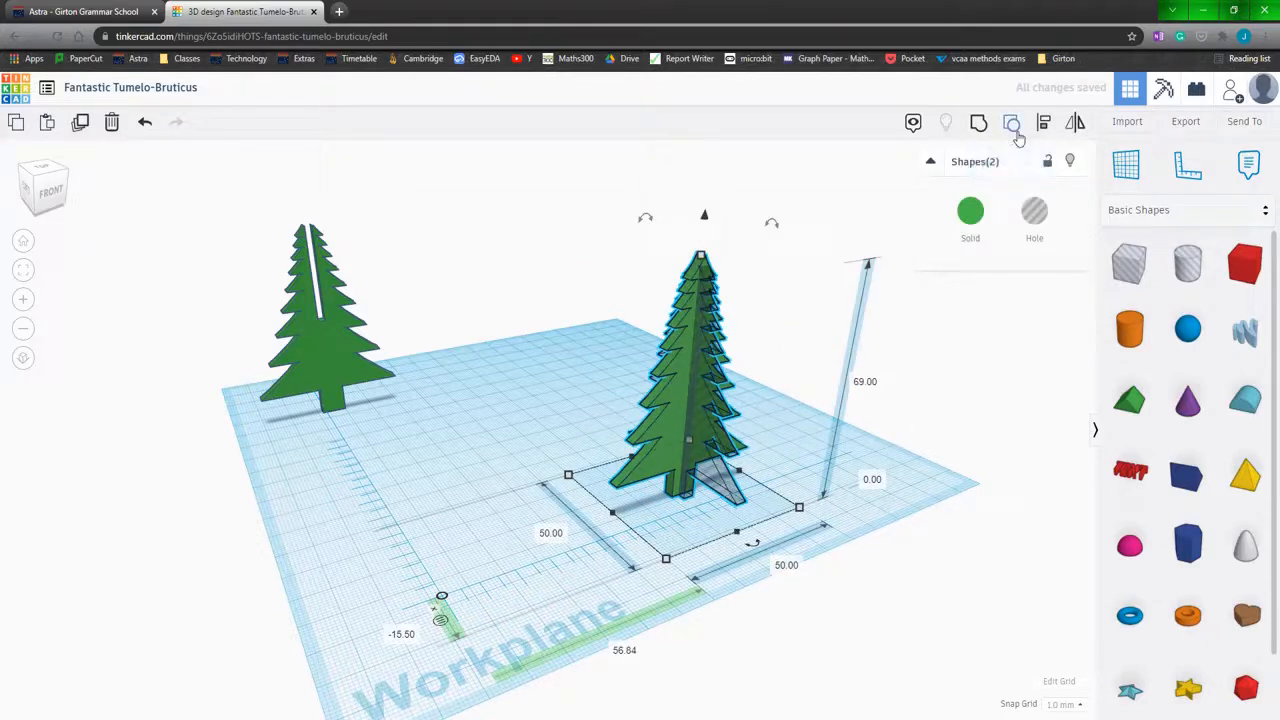
left_click(978, 121)
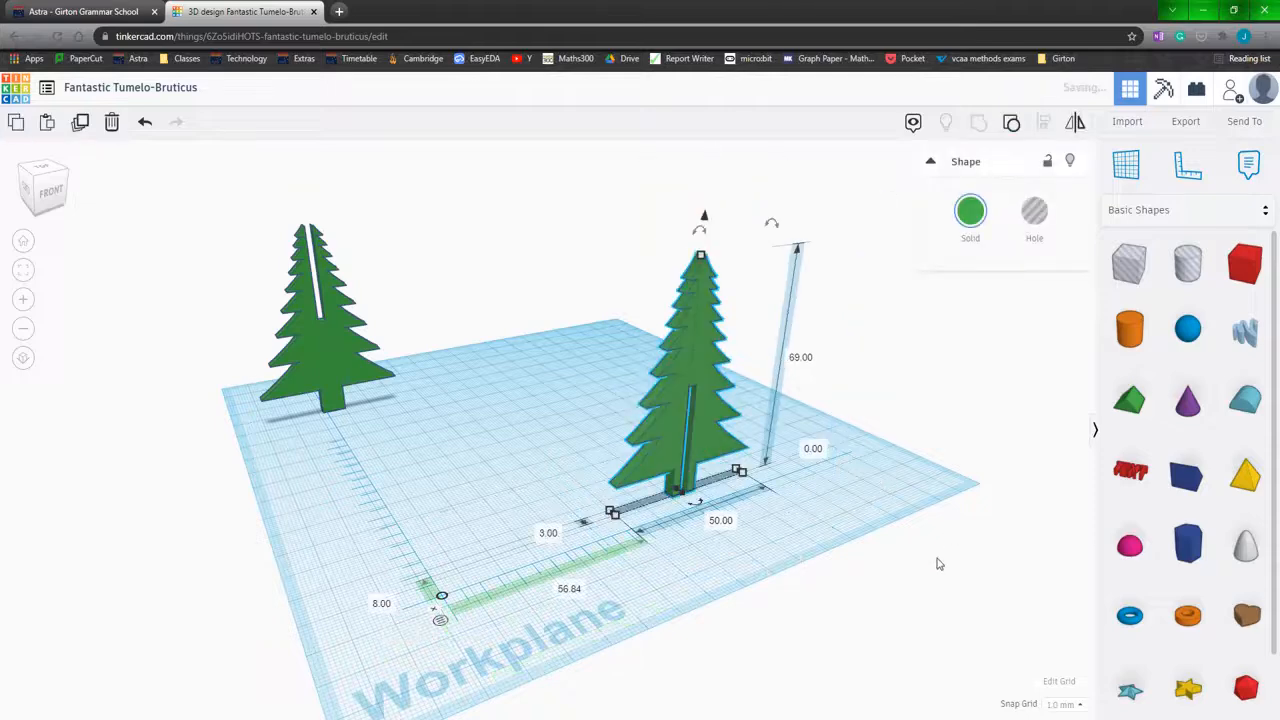
Move the spare slotted tree from the far left corner to the front left area, beside the newly cut tree
left_click(745, 537)
left_click_drag(375, 340, 488, 469)
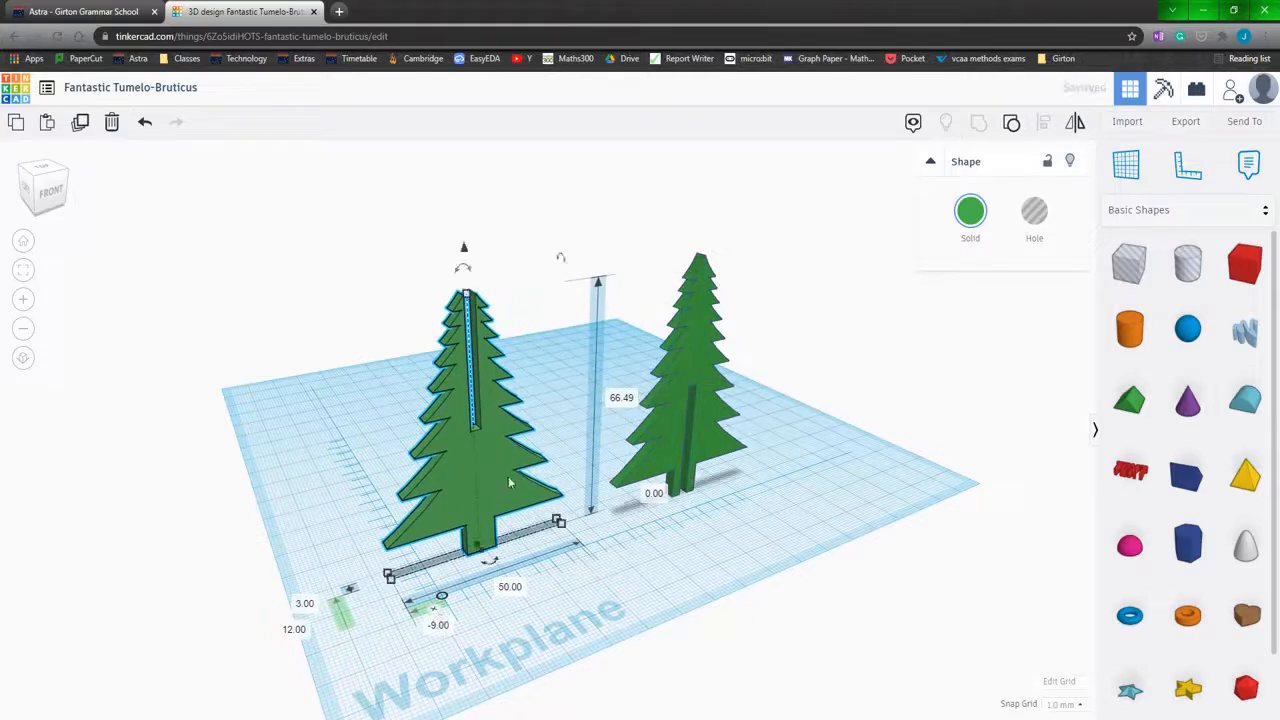
scroll(729, 586, "up", 2)
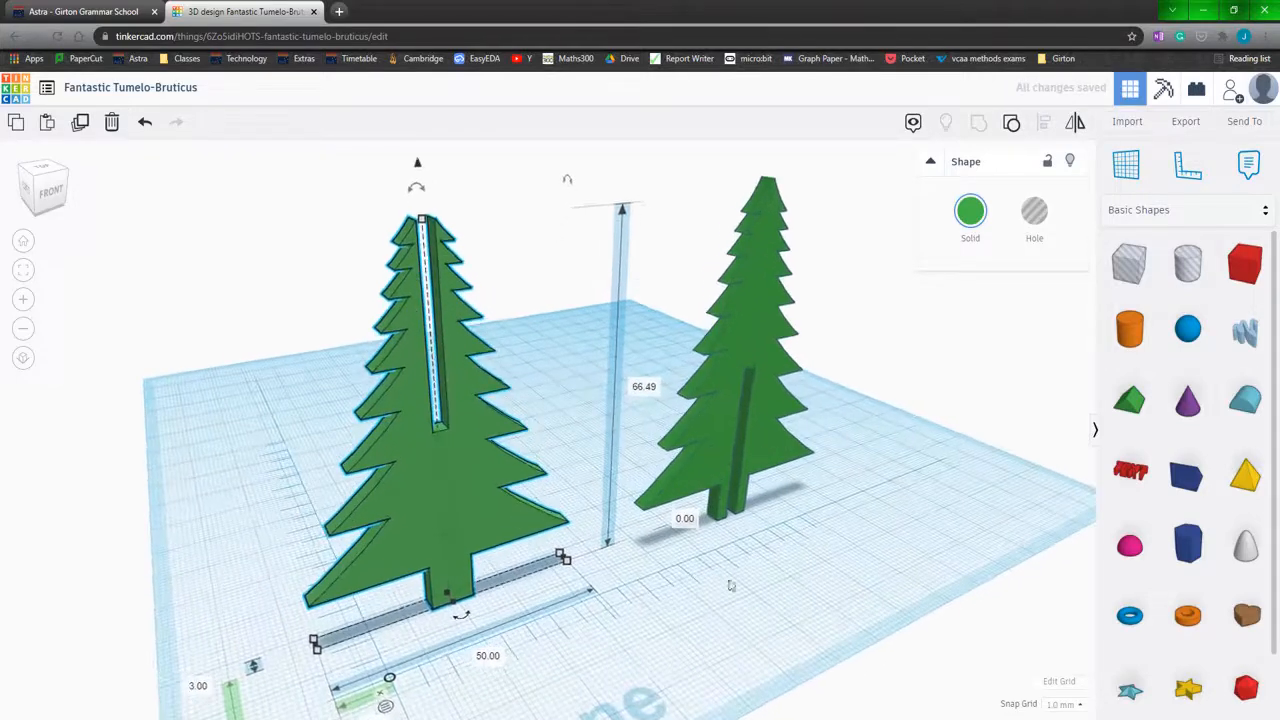
left_click(740, 607)
Add a tube beside the newly cut tree and rotate it 90 degrees about a horizontal axis so it stands on edge
scroll(723, 603, "down", 5)
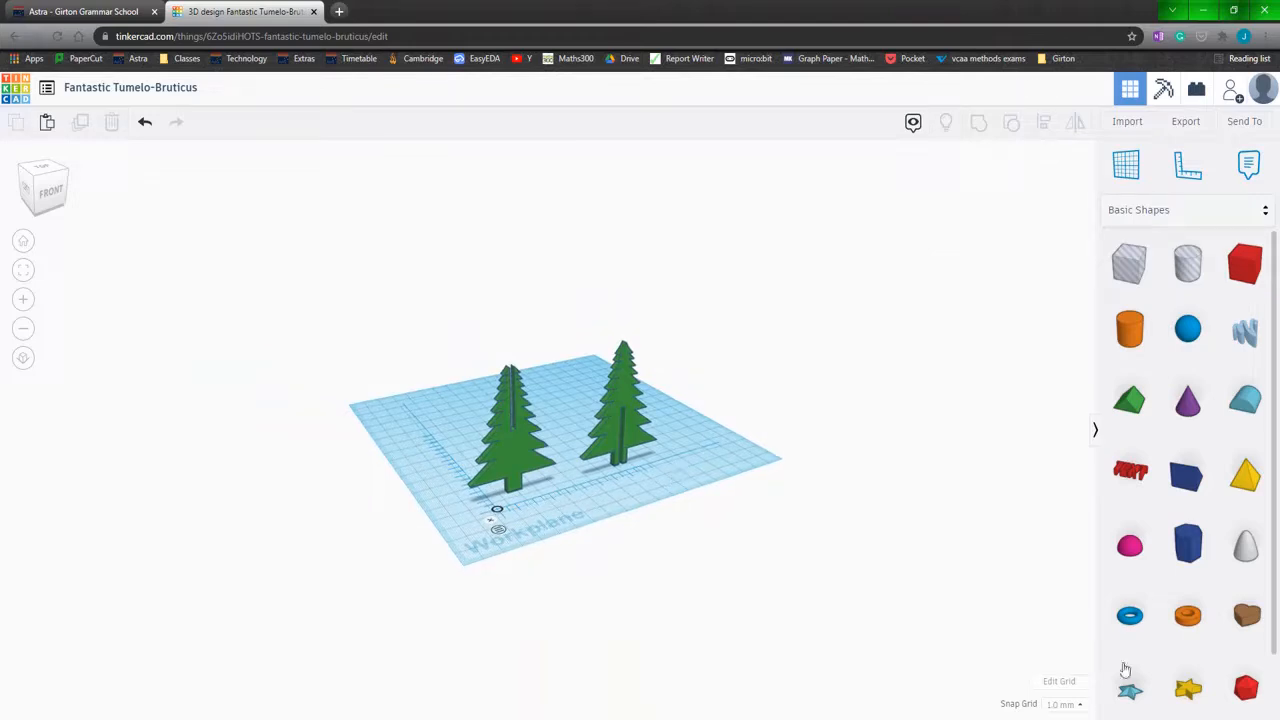
left_click_drag(958, 568, 687, 450)
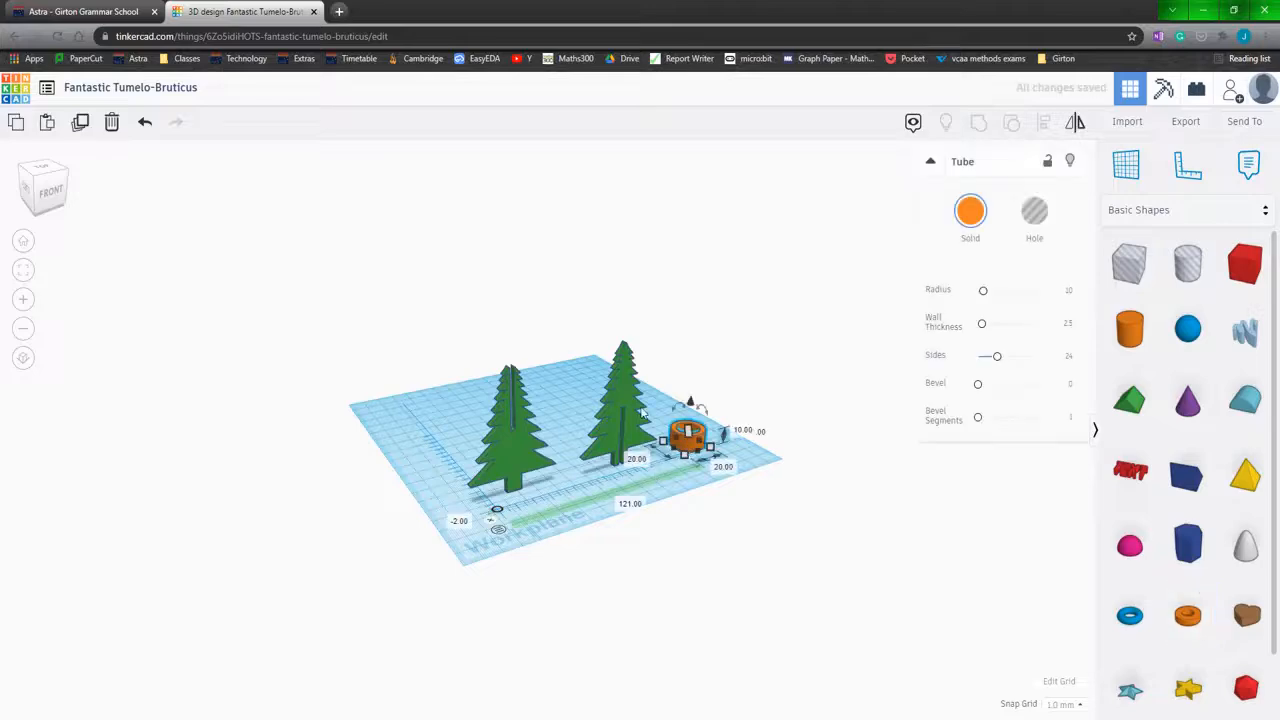
scroll(623, 358, "up", 10)
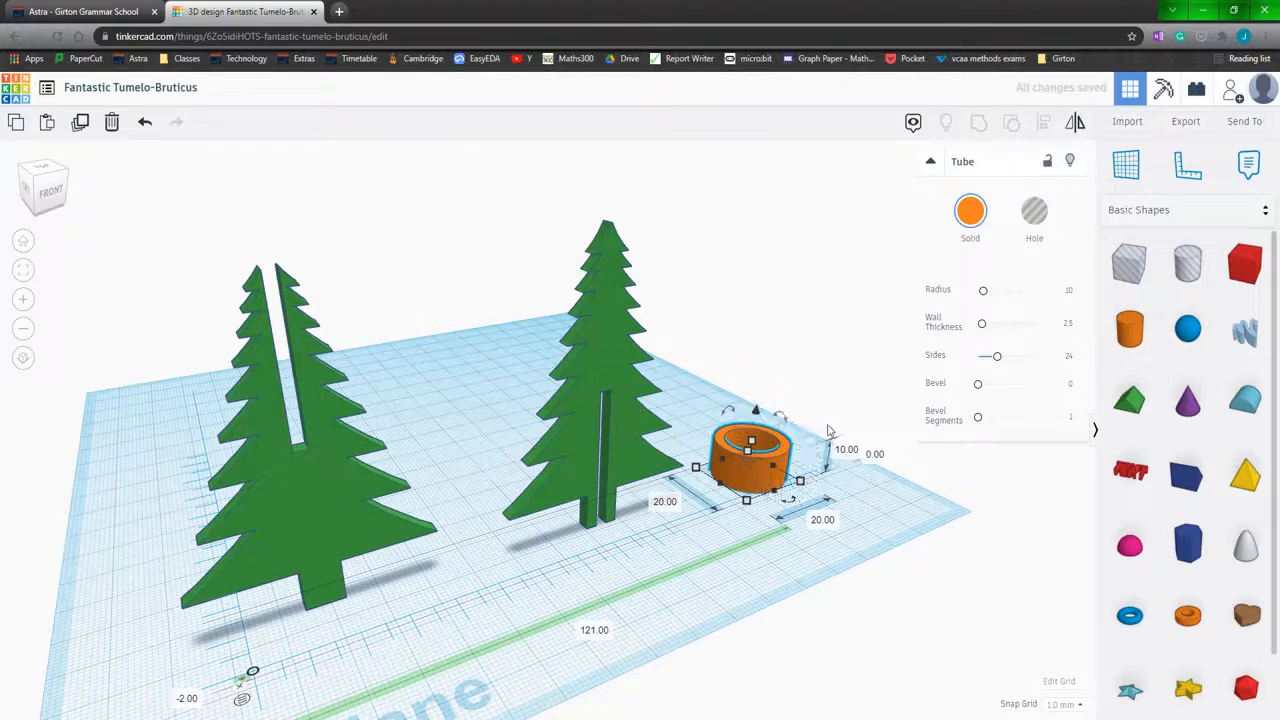
left_click(786, 370)
left_click(766, 446)
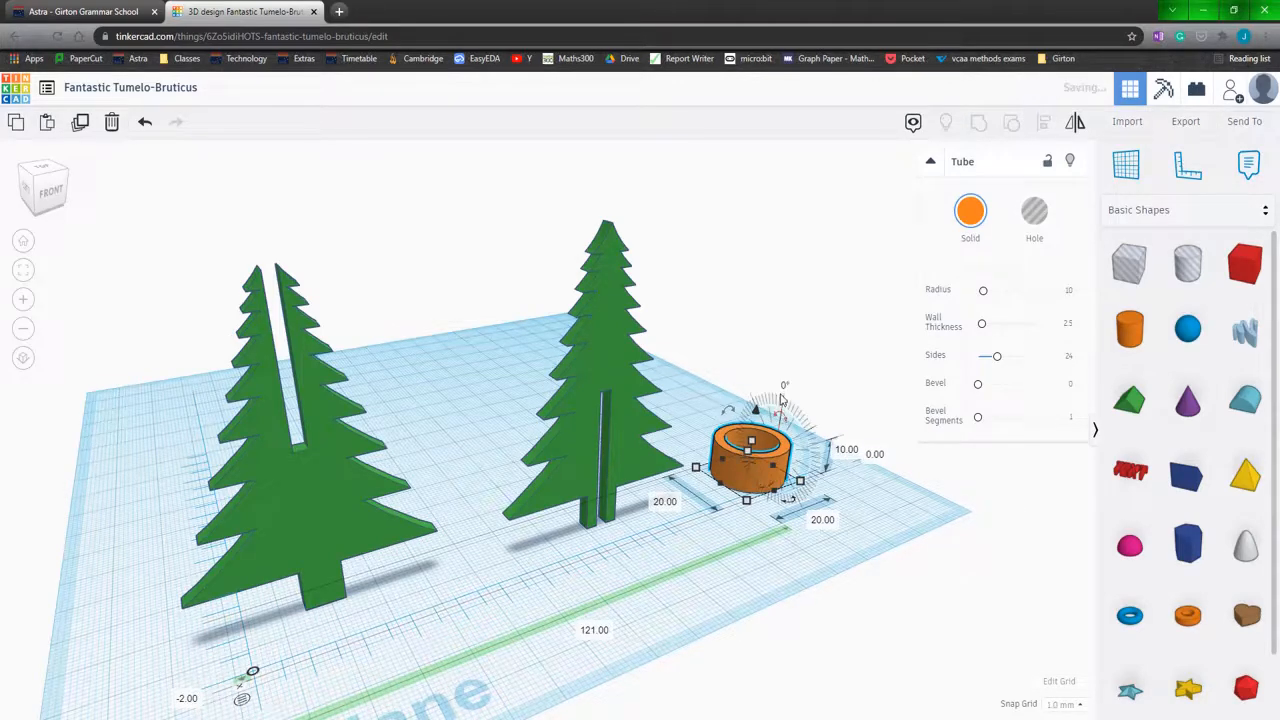
right_click_drag(790, 470, 767, 536)
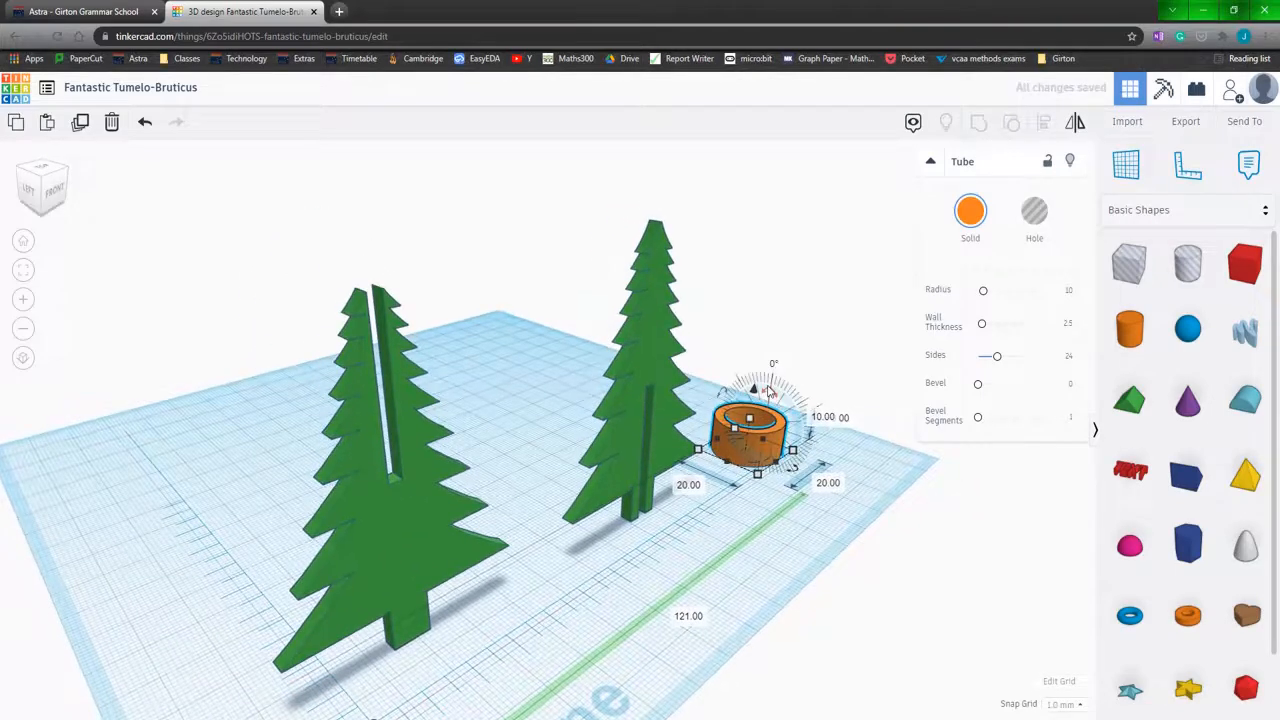
left_click_drag(771, 393, 792, 400)
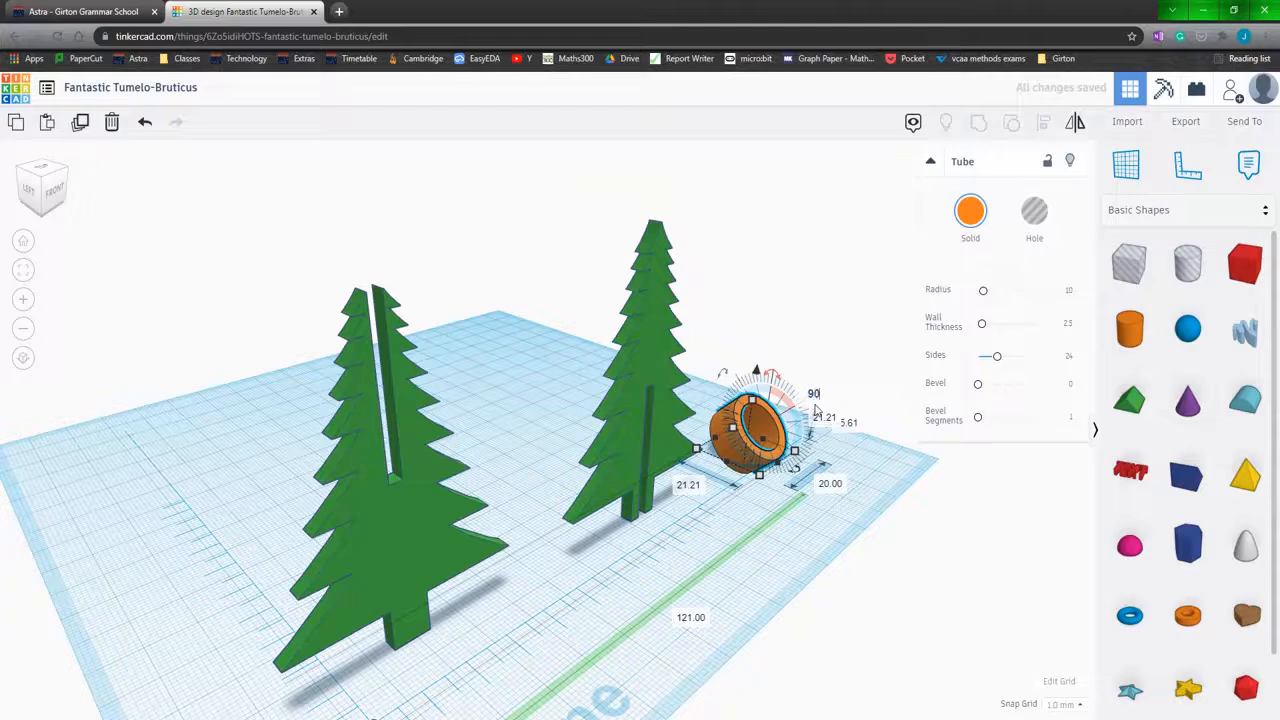
key("Return")
right_click_drag(871, 514, 748, 524)
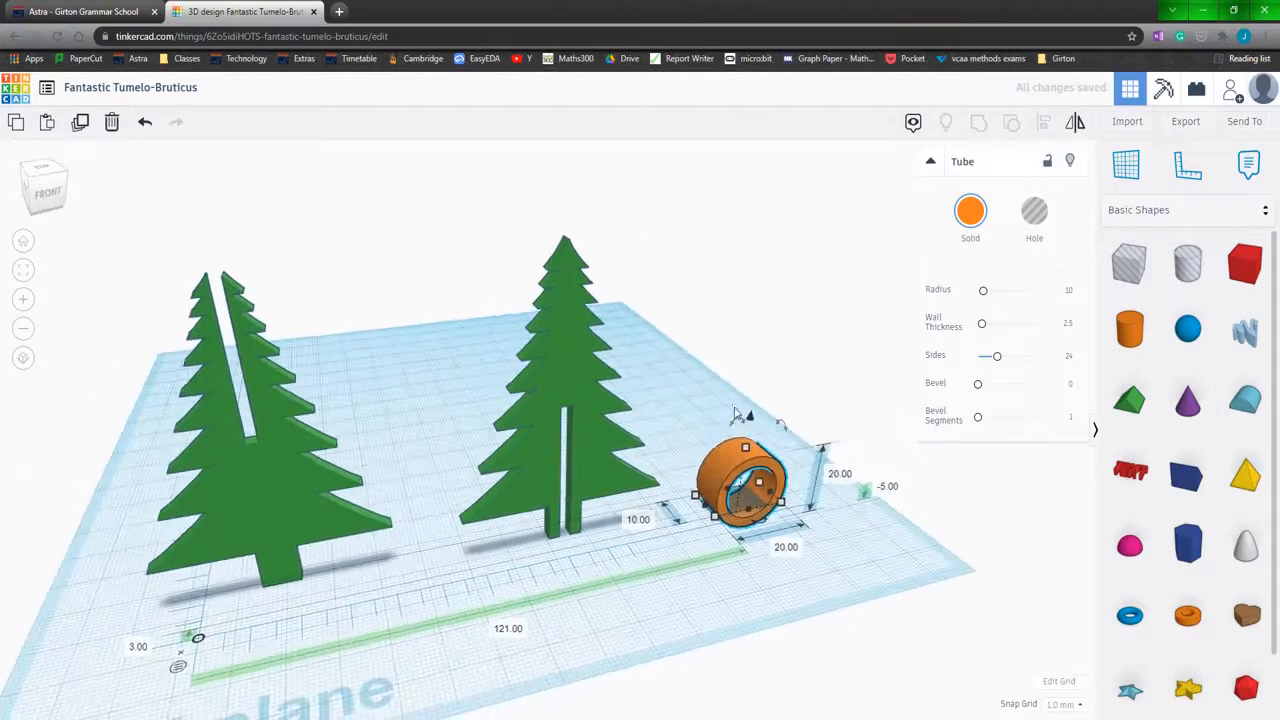
Raise the tube to 41 mm above the workplane and move it in front of the newly cut tree
left_click_drag(750, 420, 766, 245)
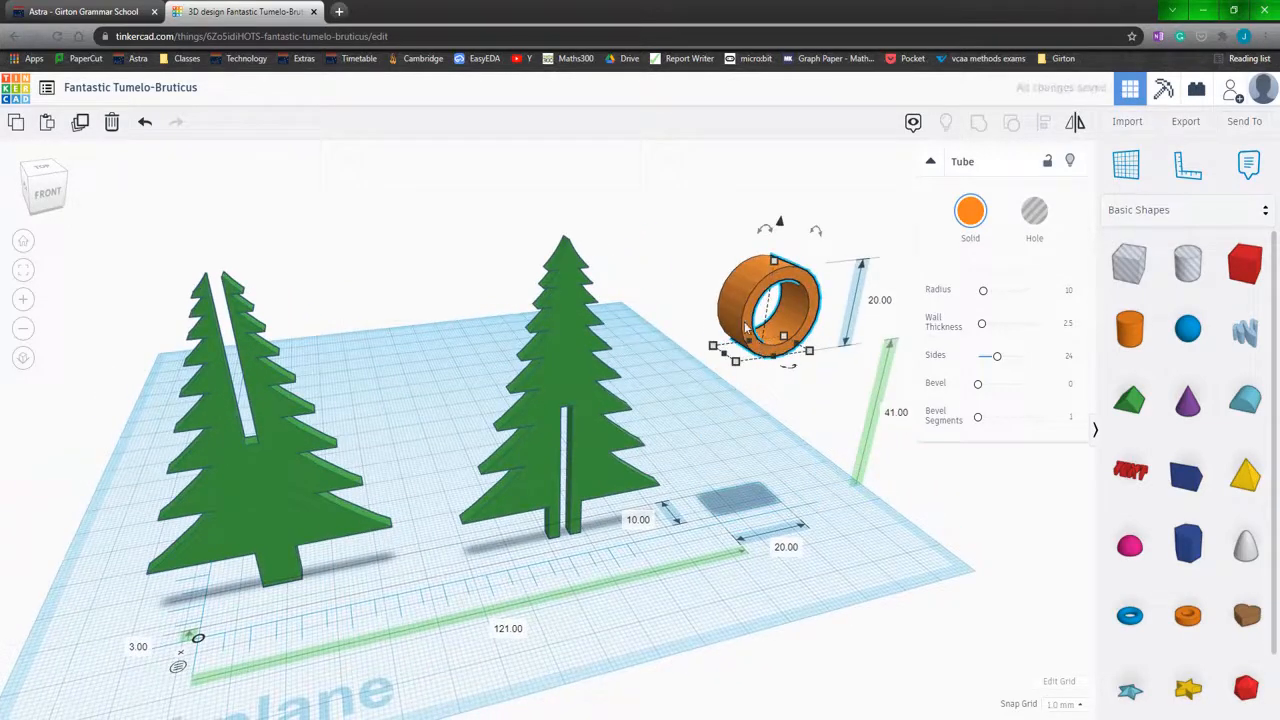
left_click_drag(740, 396, 567, 337)
left_click_drag(647, 297, 659, 320)
Resize the tube to 10 mm high, 10 mm wide and 3 mm deep
left_click(737, 327)
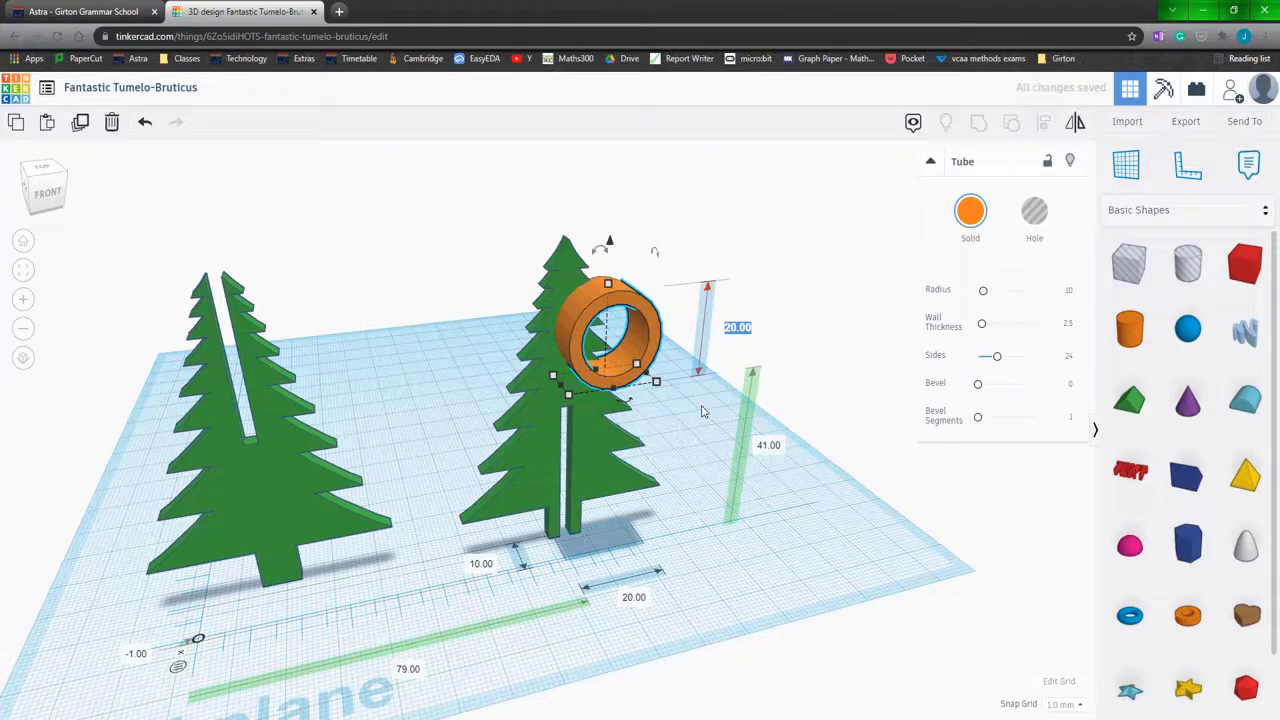
type("10")
key("Return")
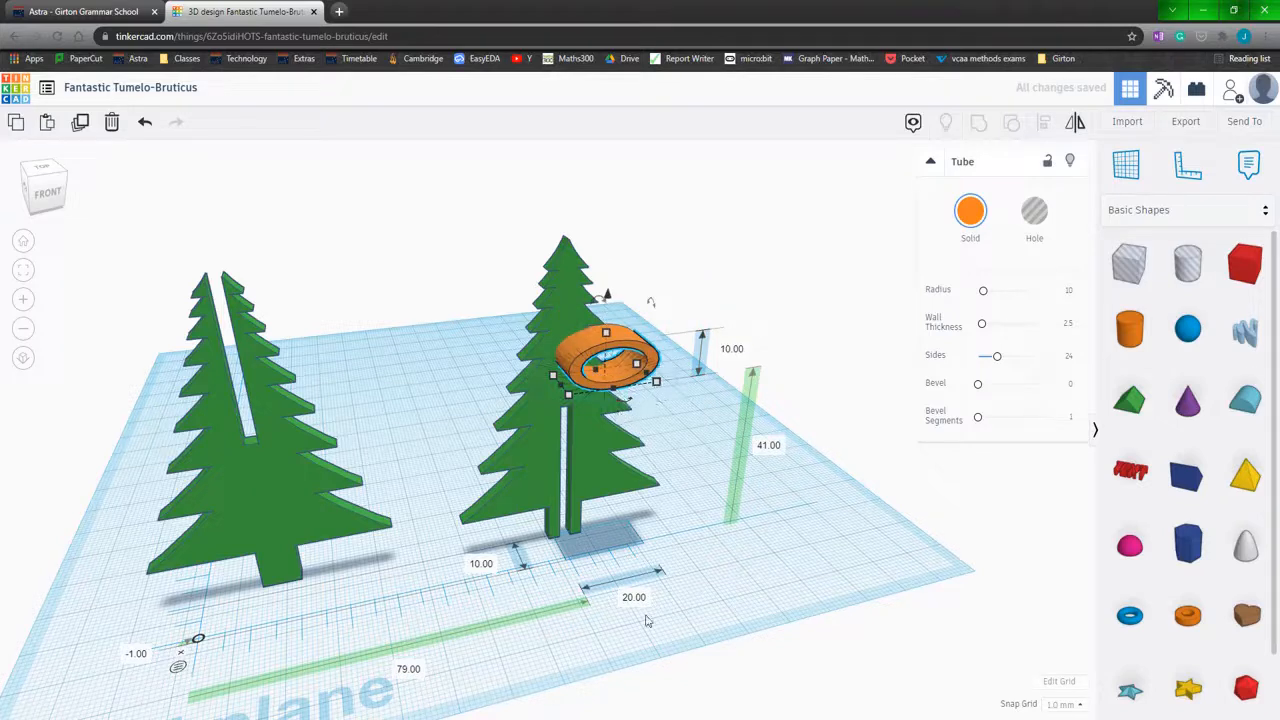
left_click(636, 598)
type("10")
key("Return")
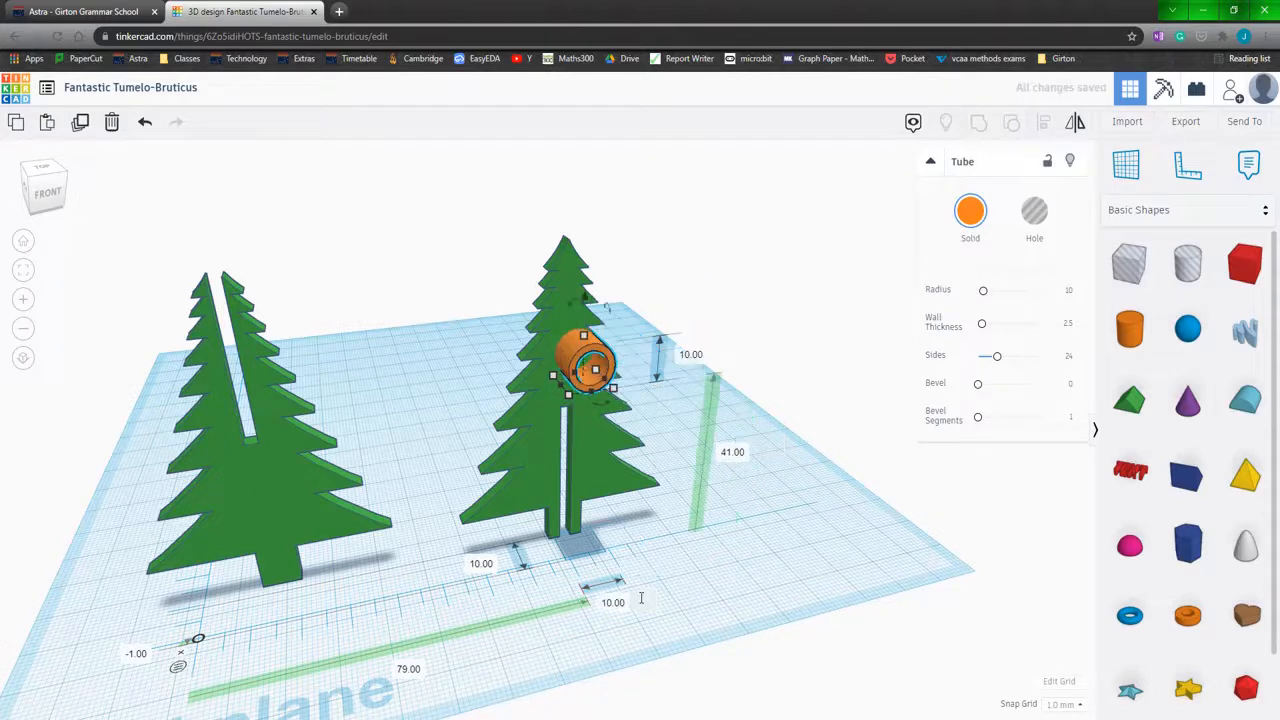
left_click(522, 566)
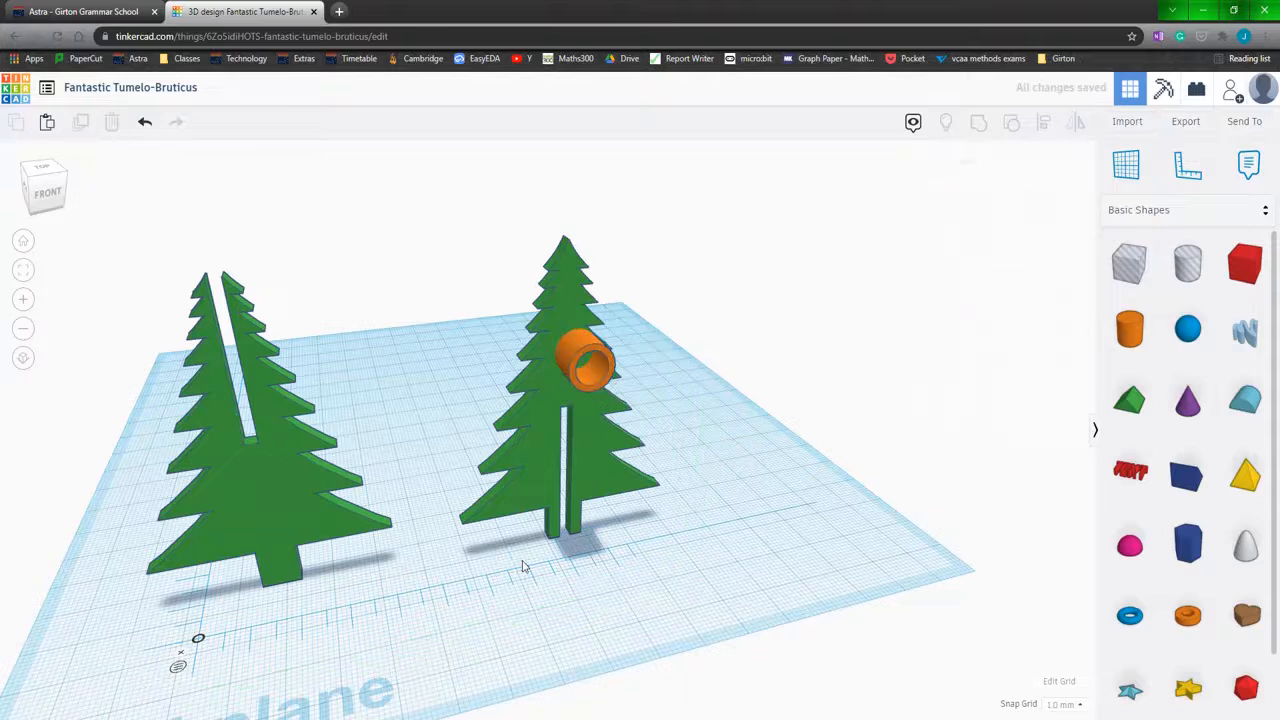
left_click(578, 360)
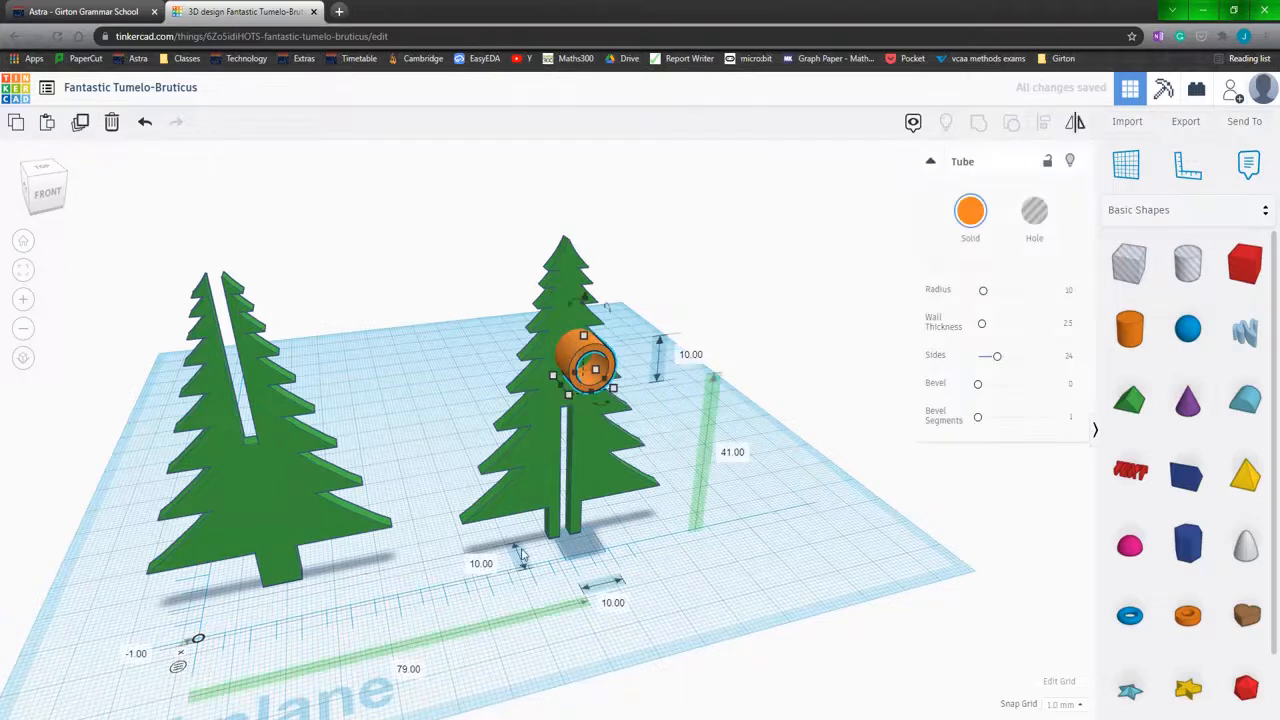
left_click(488, 569)
type("3")
key("Return")
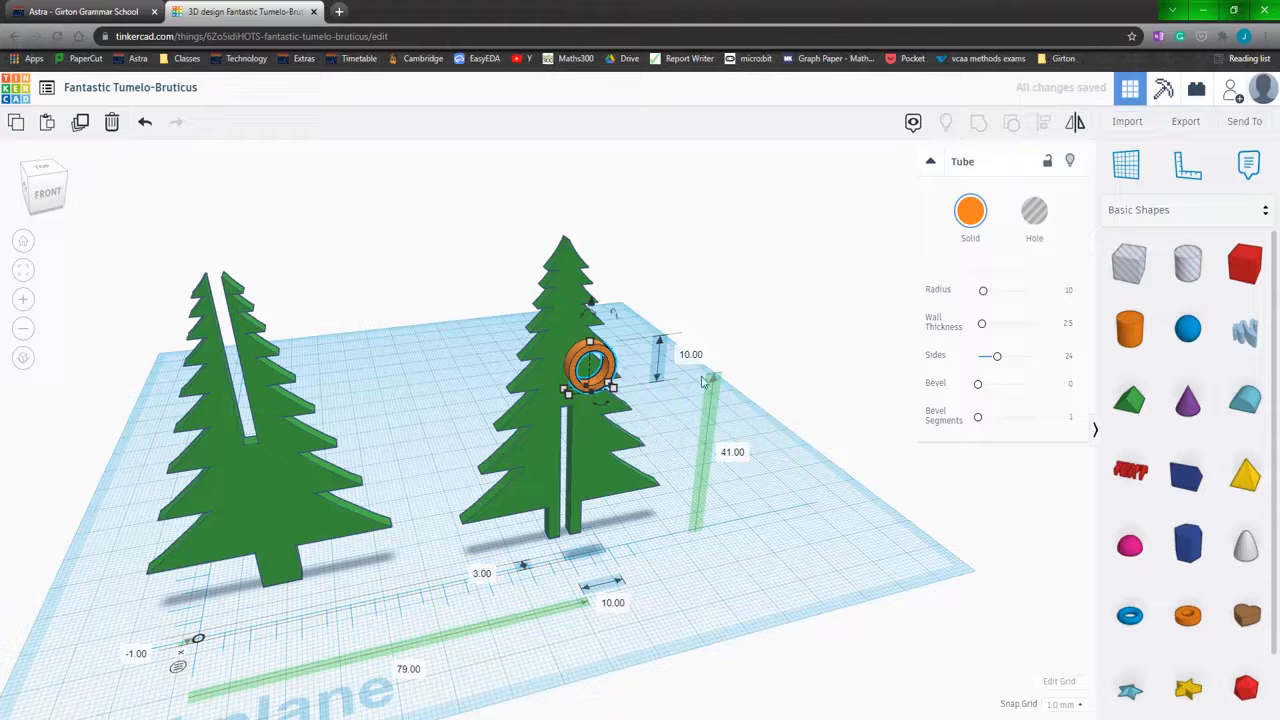
Set the tube's wall thickness to 5
left_click_drag(985, 332, 990, 332)
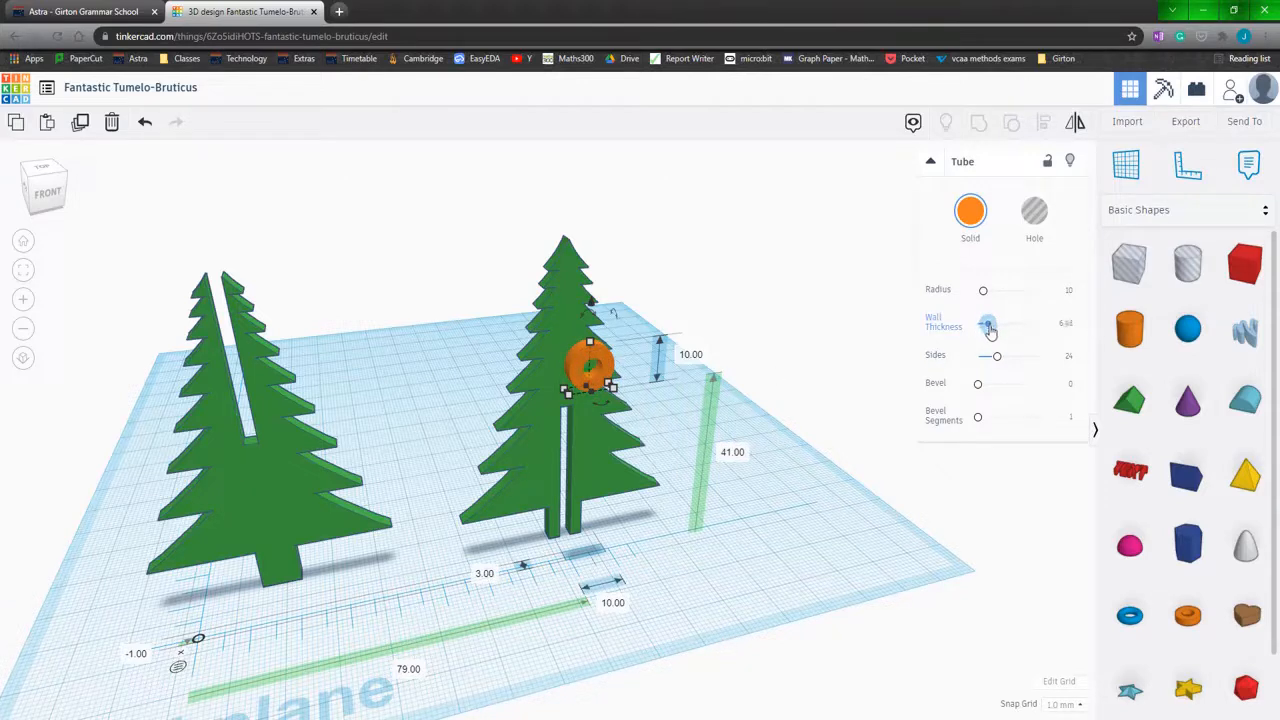
left_click(1068, 327)
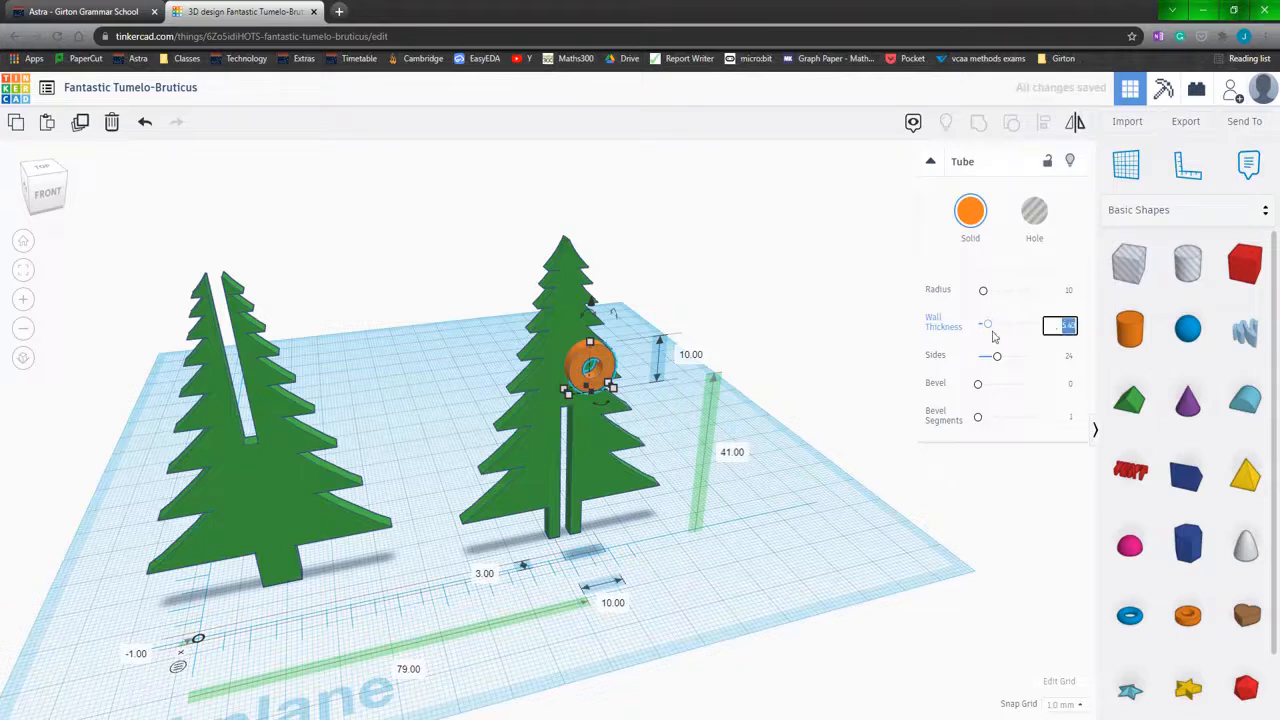
left_click(851, 472)
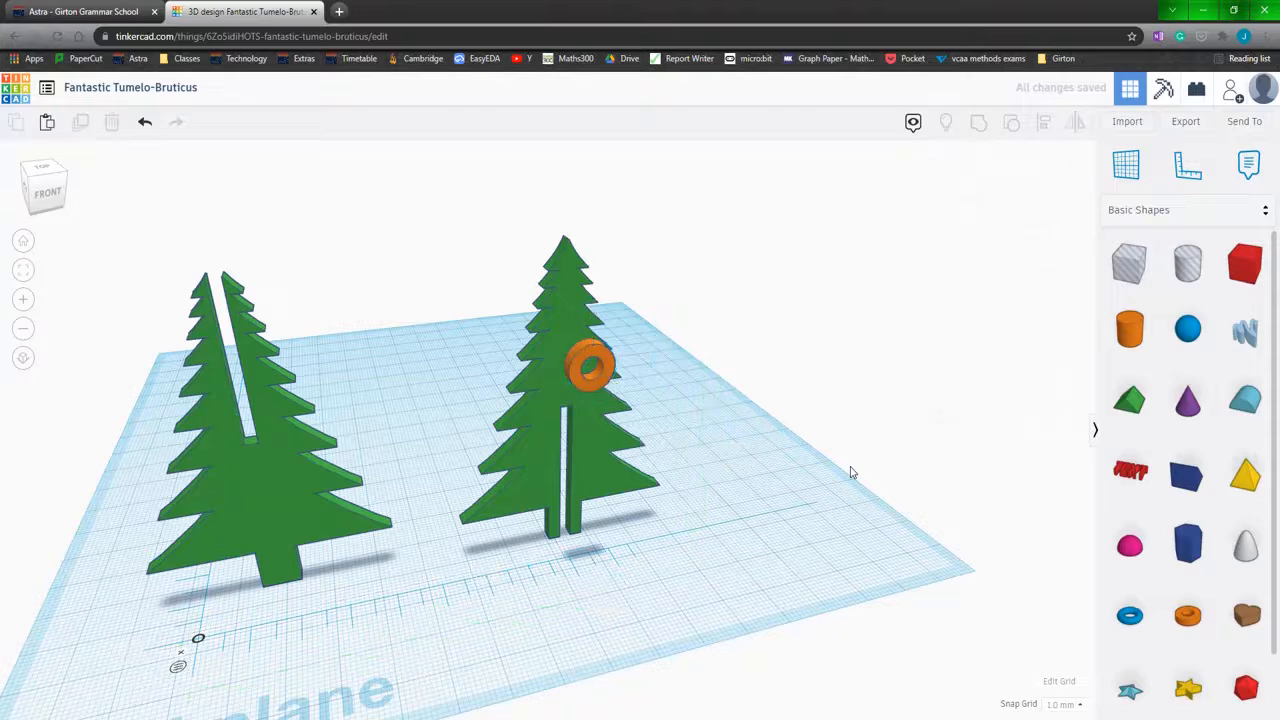
Align the tube to the centre of the newly cut tree's width
left_click(592, 366)
left_click_drag(447, 310, 686, 450)
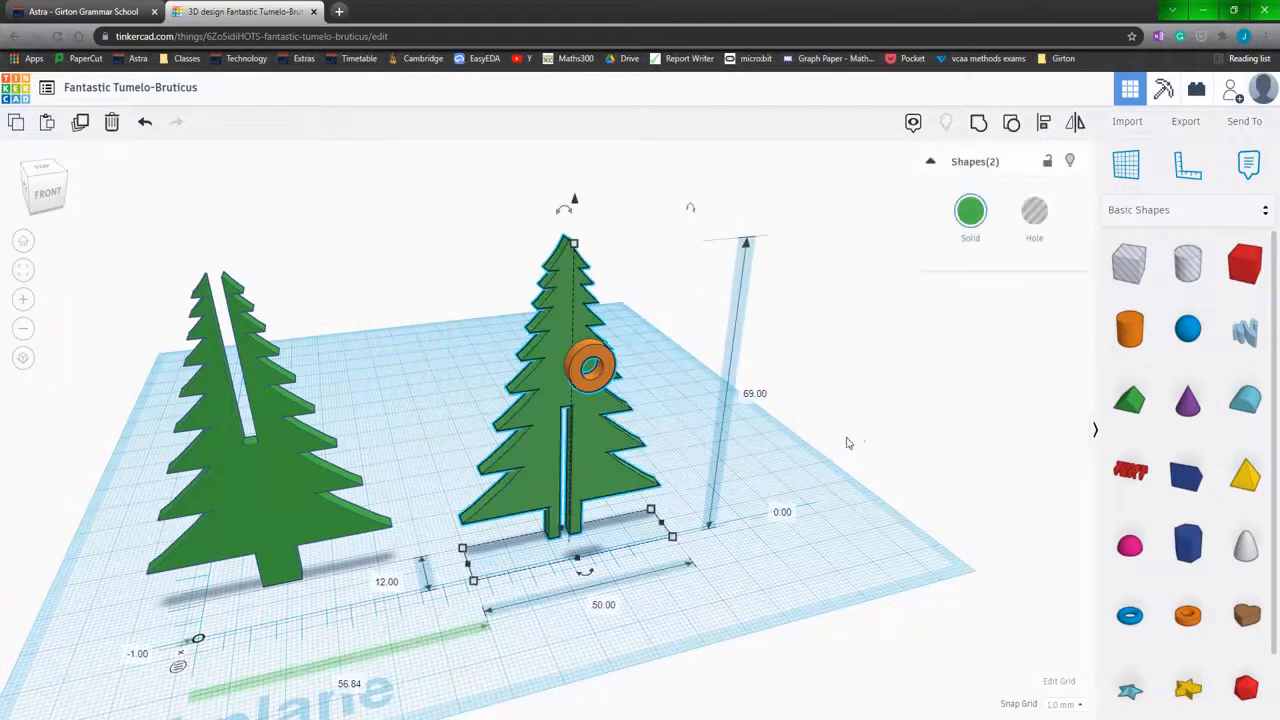
left_click(1043, 121)
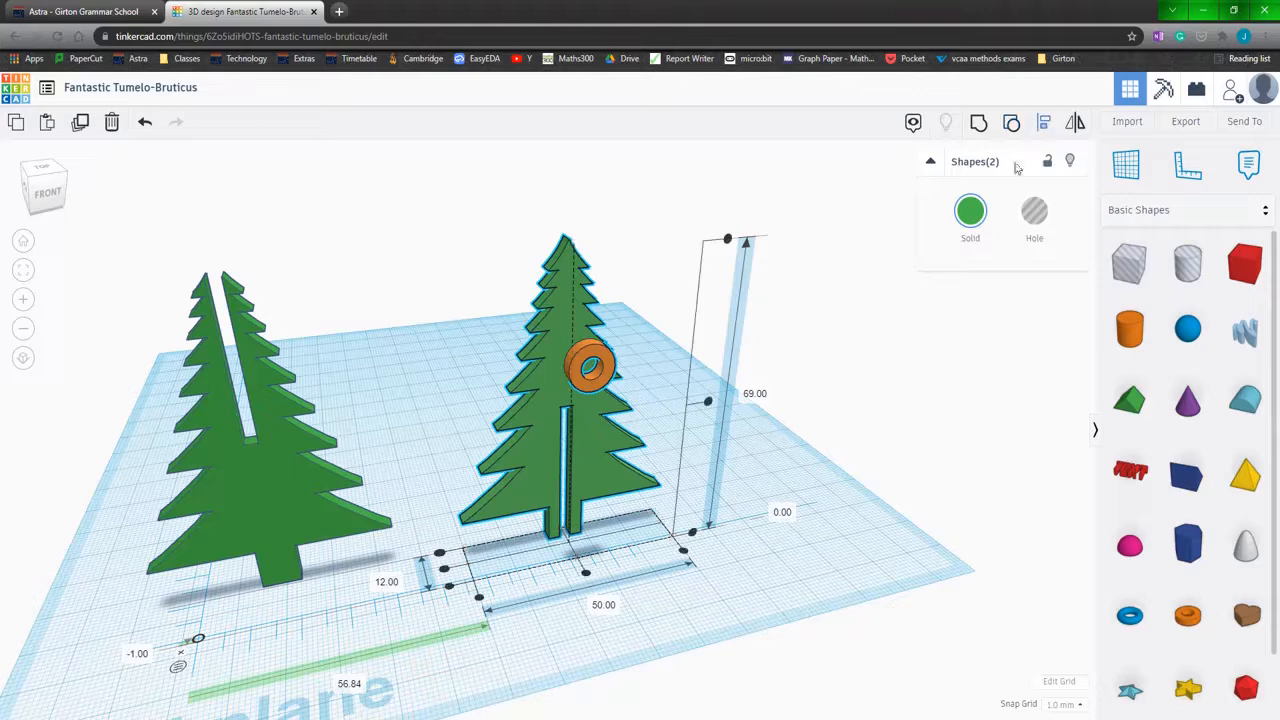
left_click(586, 574)
right_click_drag(778, 632, 738, 552)
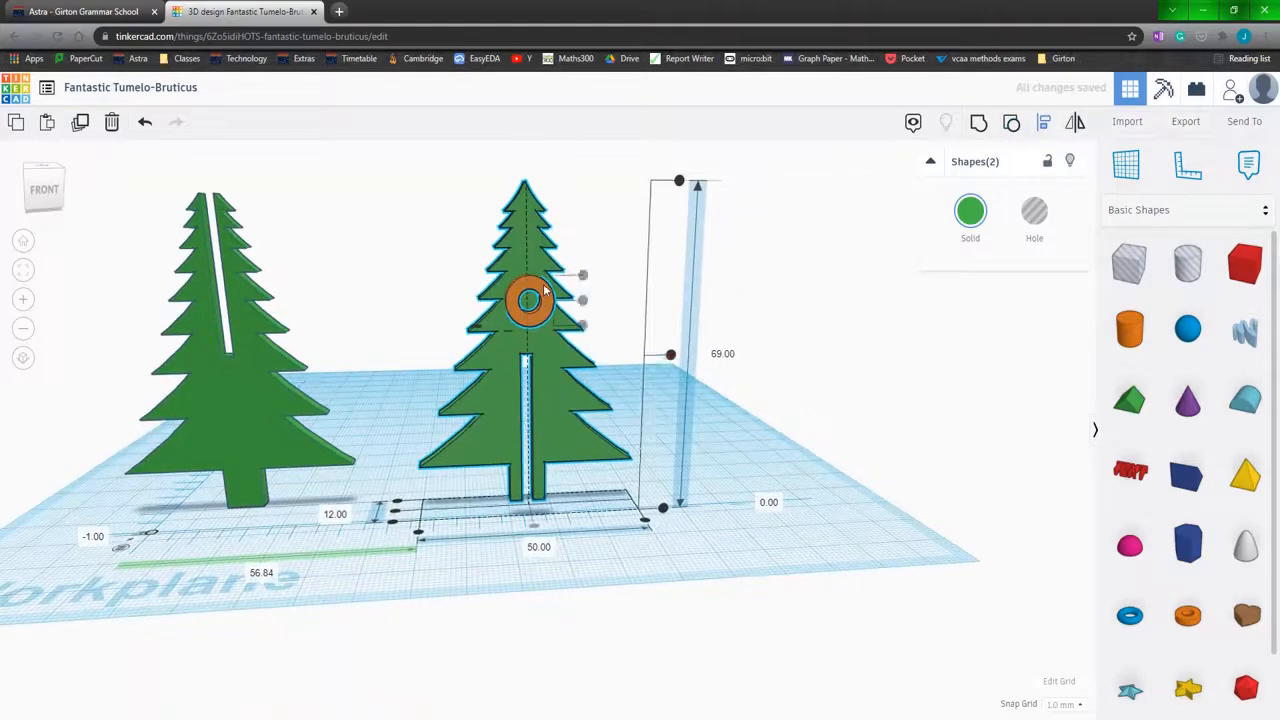
left_click(1043, 121)
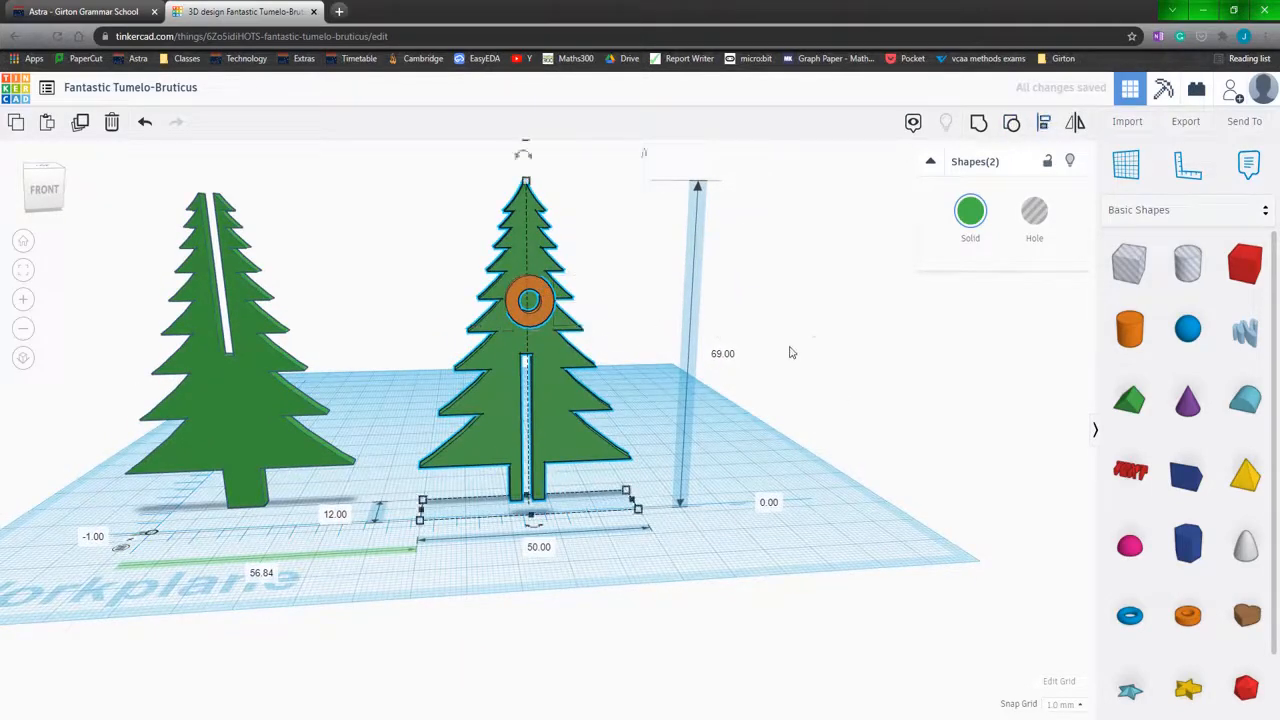
left_click(790, 353)
Raise the tube to 66 mm above the workplane so it sits at the tip of the tree
left_click(528, 295)
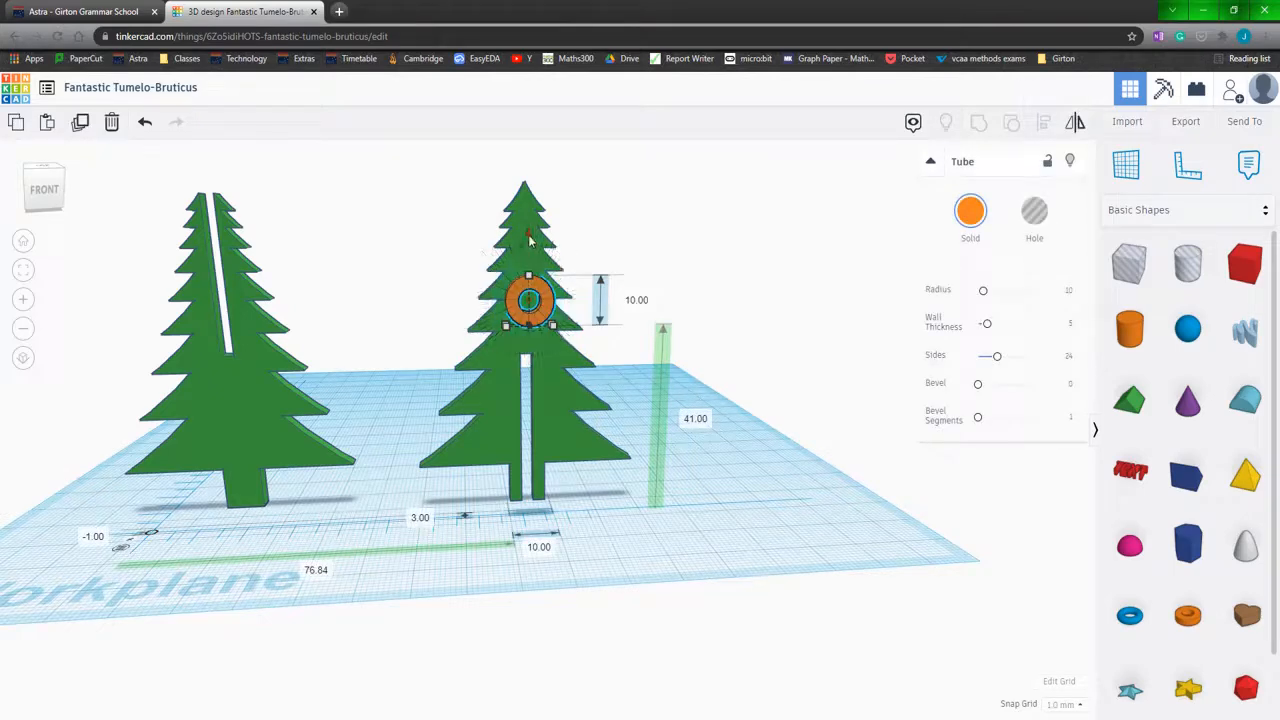
left_click_drag(530, 240, 528, 101)
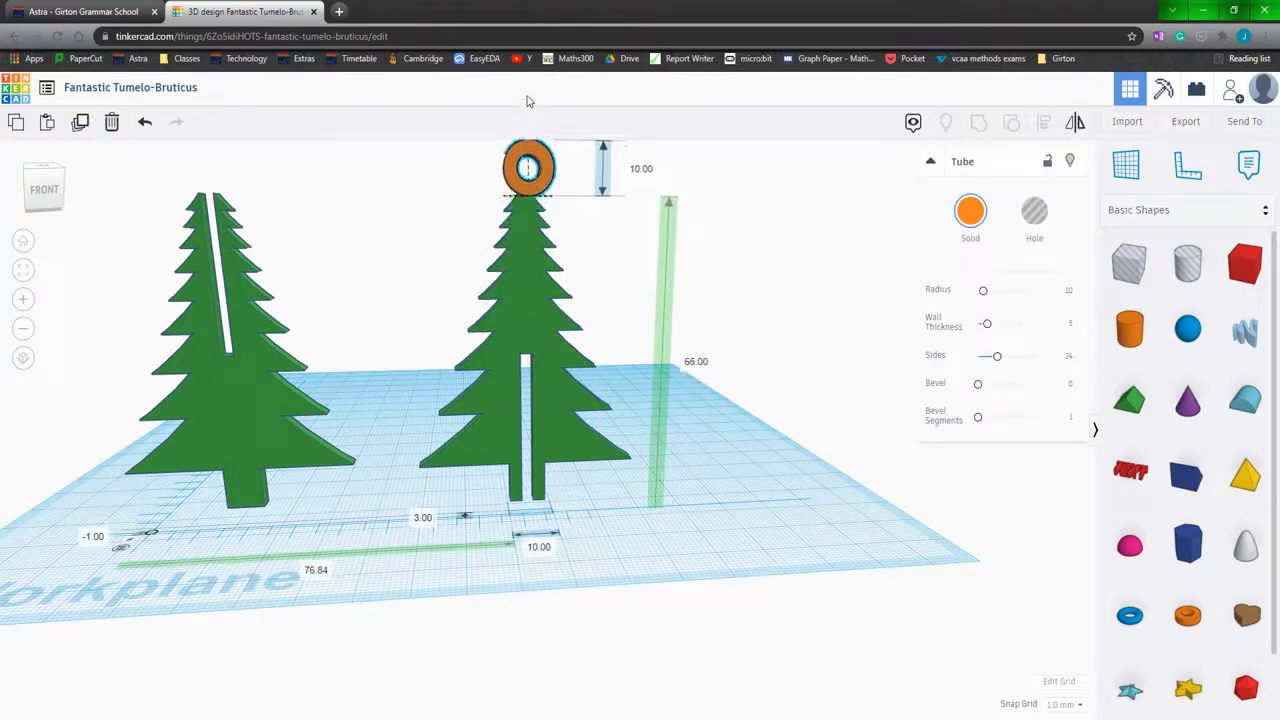
left_click(765, 360)
right_click_drag(775, 346, 768, 410)
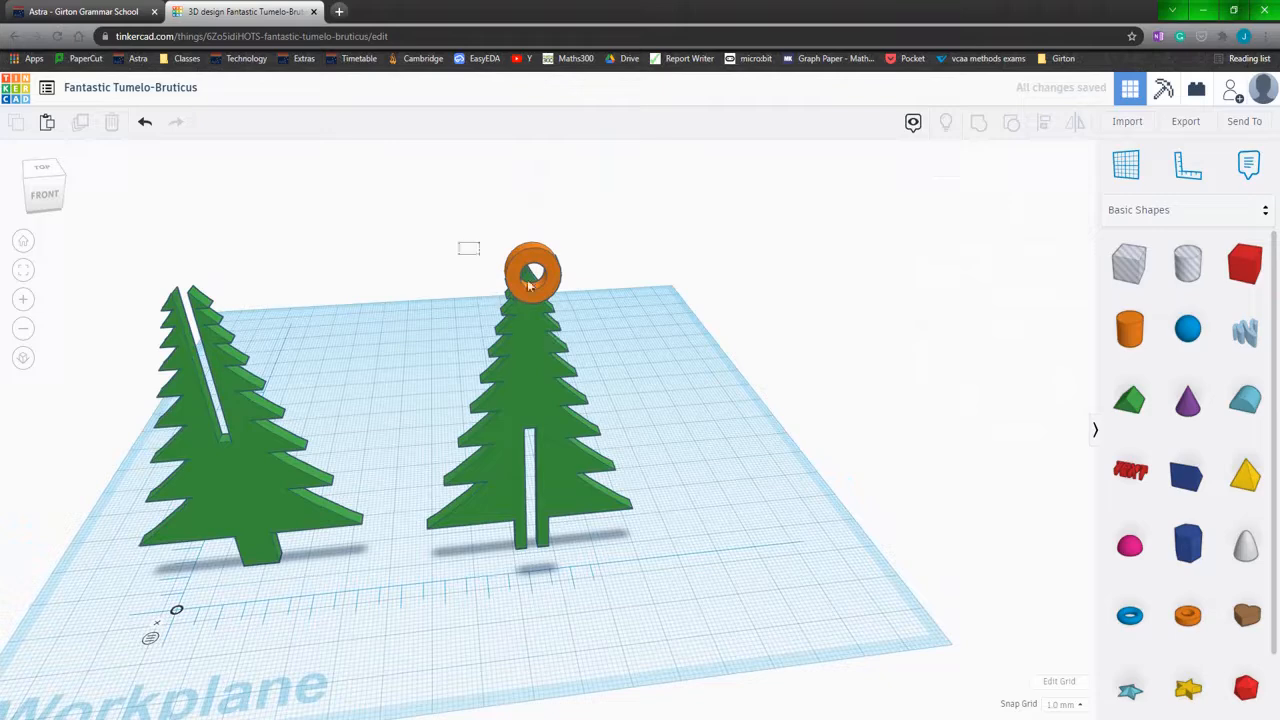
Align the tube and the newly cut tree on their depth centres so they share the same plane
left_click_drag(528, 286, 624, 309)
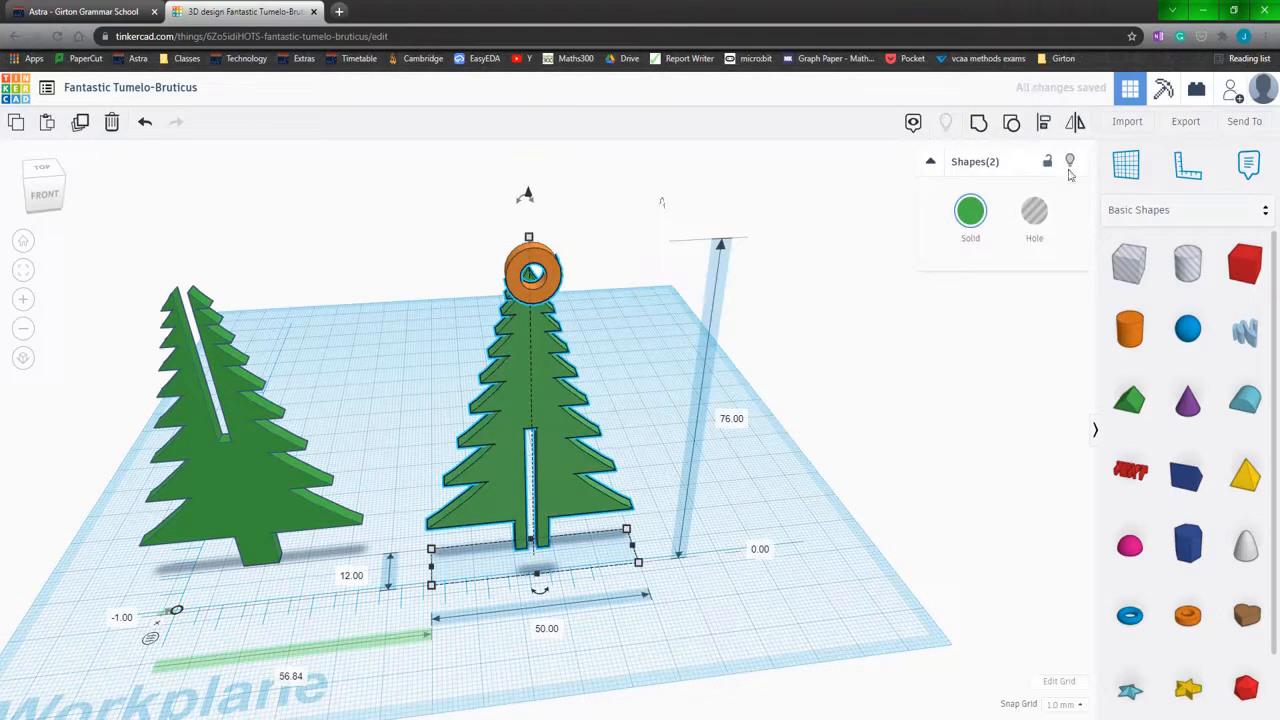
left_click(1044, 122)
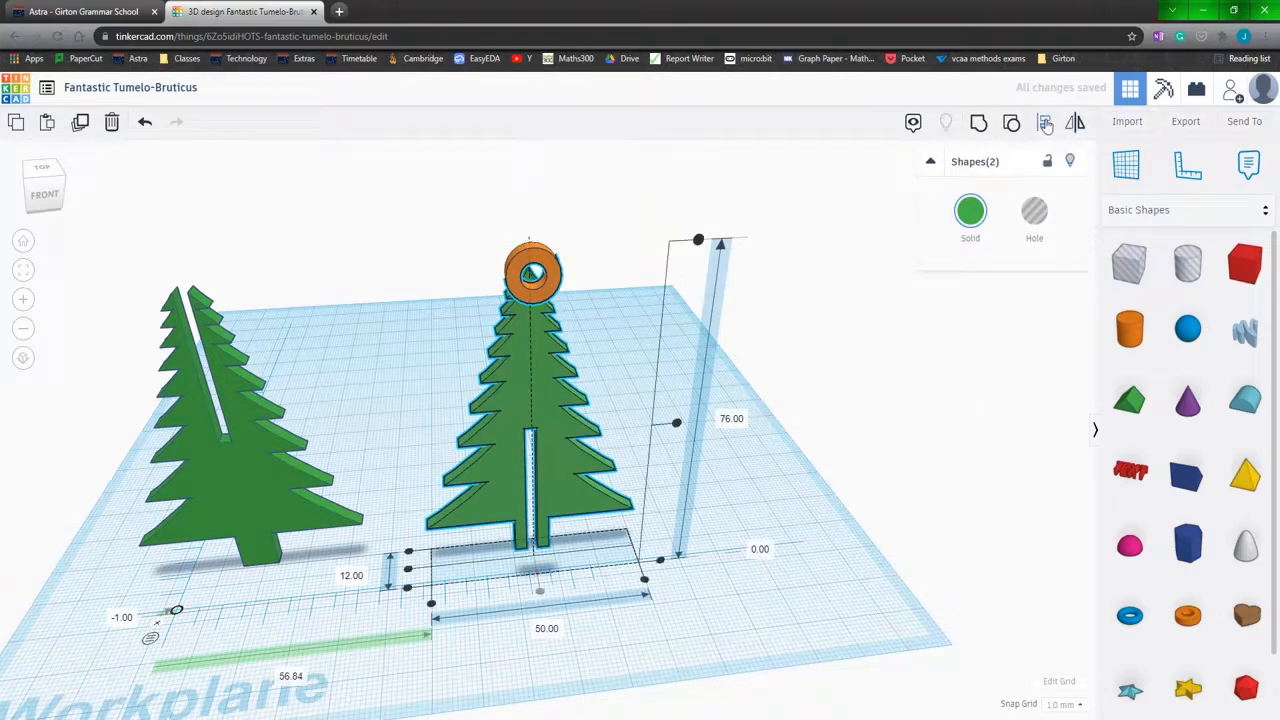
left_click(408, 568)
left_click(648, 645)
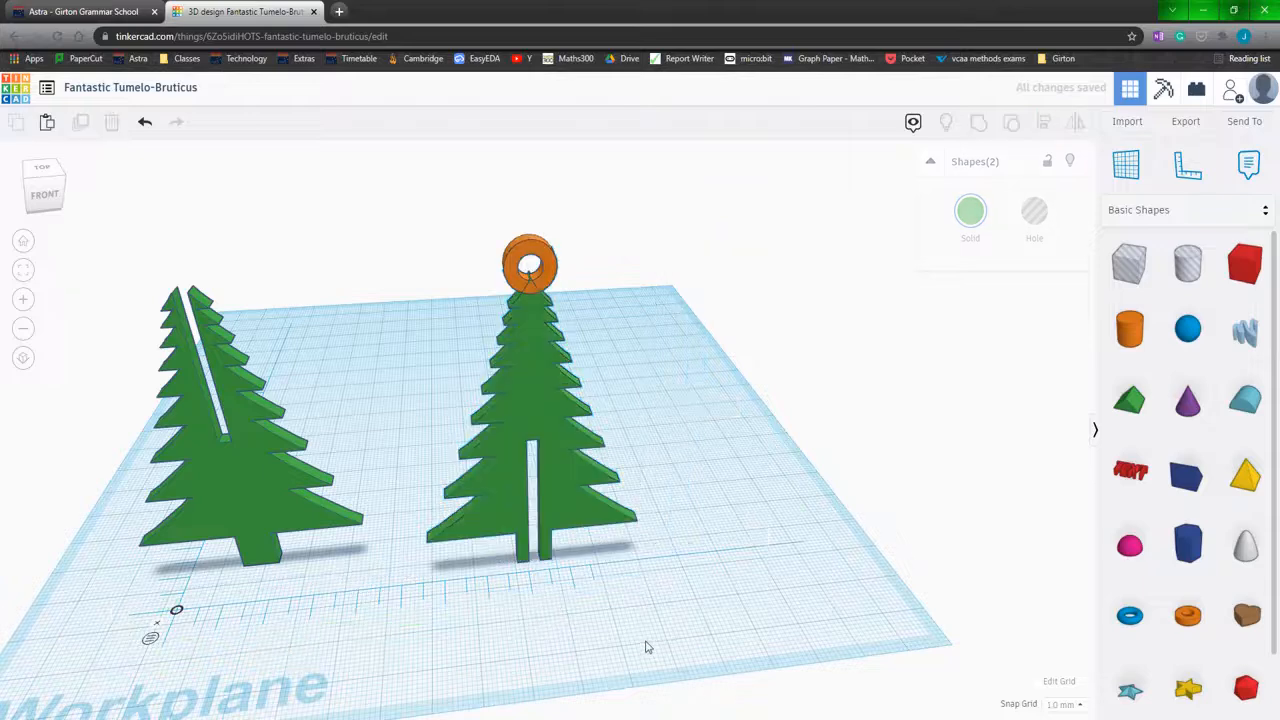
Raise the tube 1 mm higher so its hole clears the tip of the tree
right_click_drag(648, 645, 648, 611)
right_click_drag(629, 533, 632, 600)
left_click(519, 255)
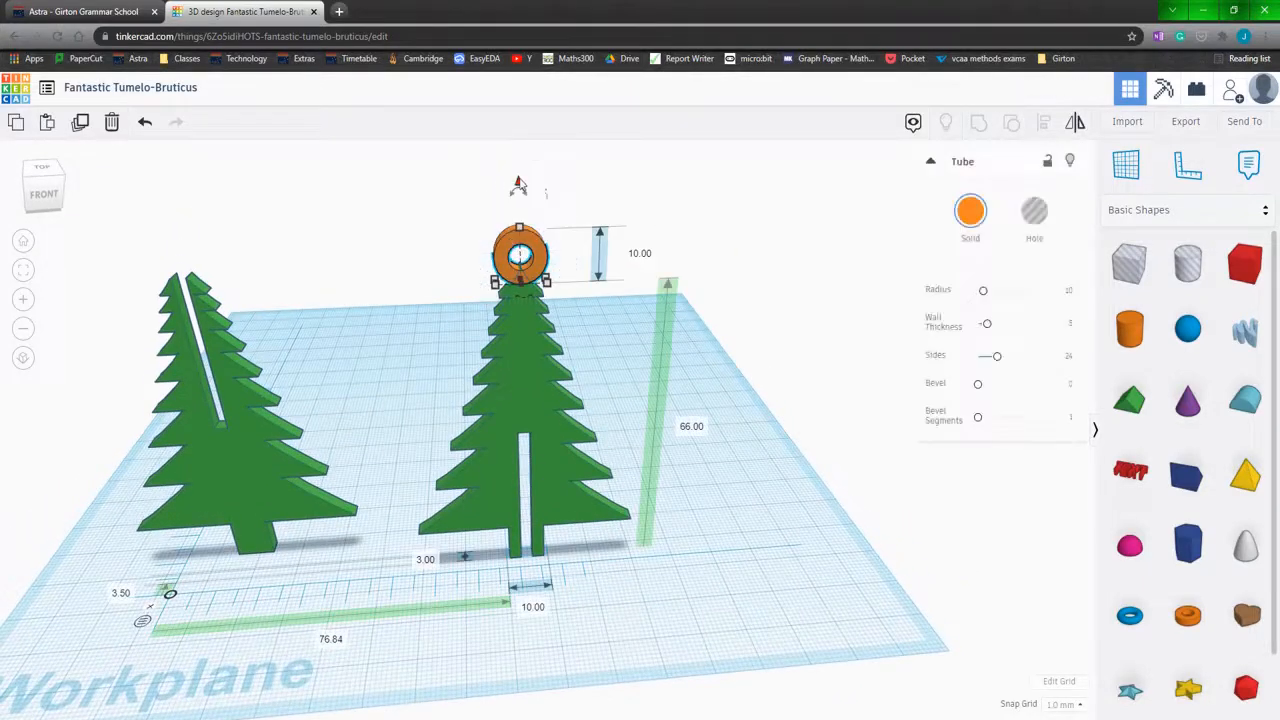
left_click_drag(518, 186, 518, 179)
left_click(720, 577)
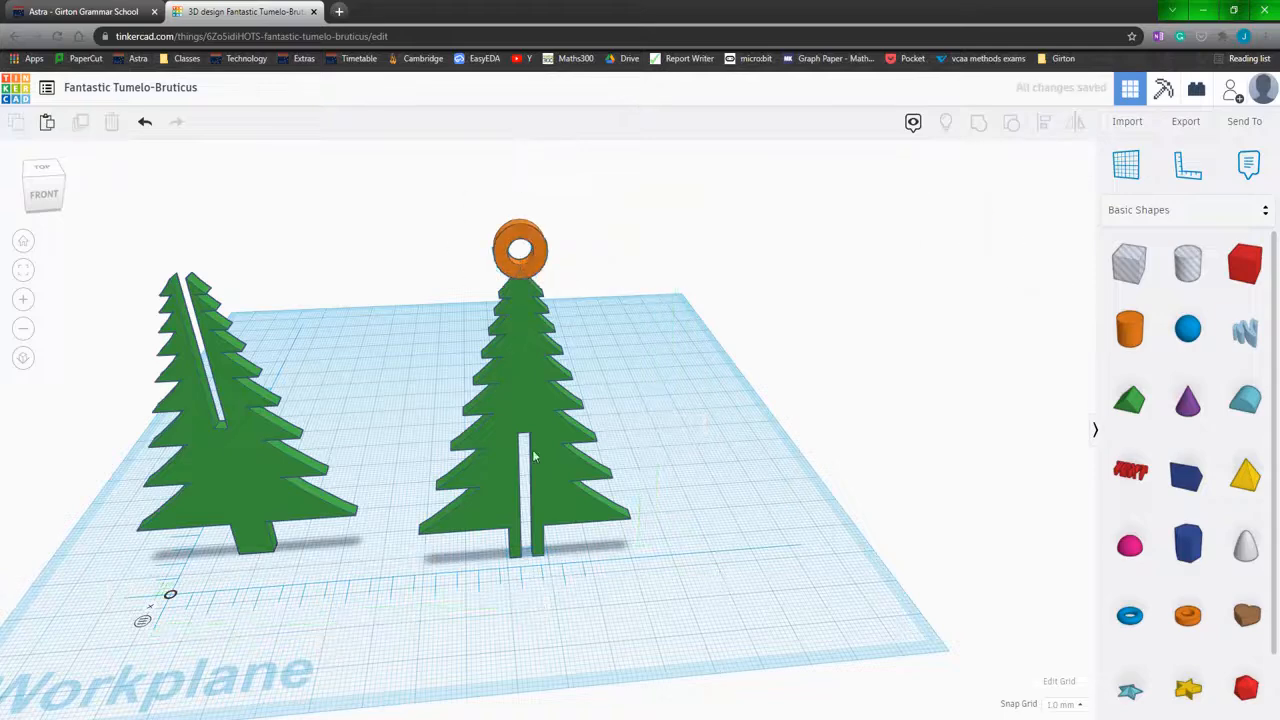
Group the hanging ring and the tree beneath it into one solid shape
left_click_drag(492, 253, 1019, 149)
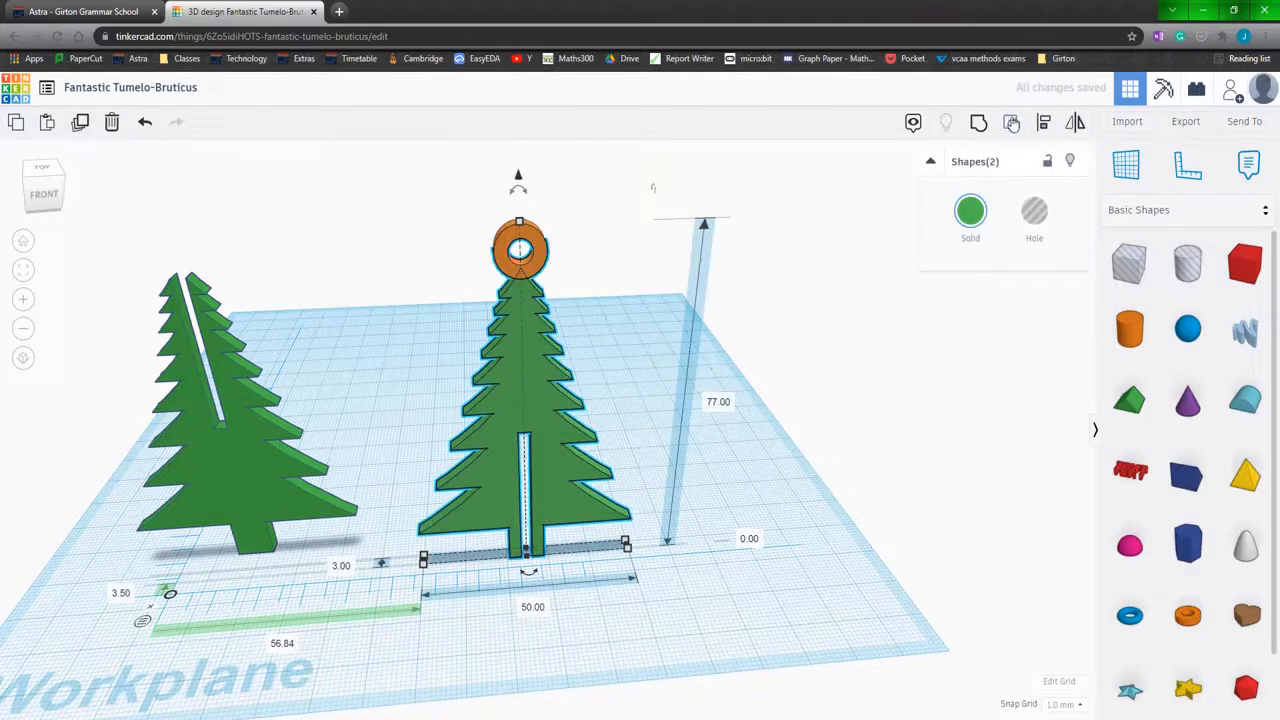
left_click(980, 122)
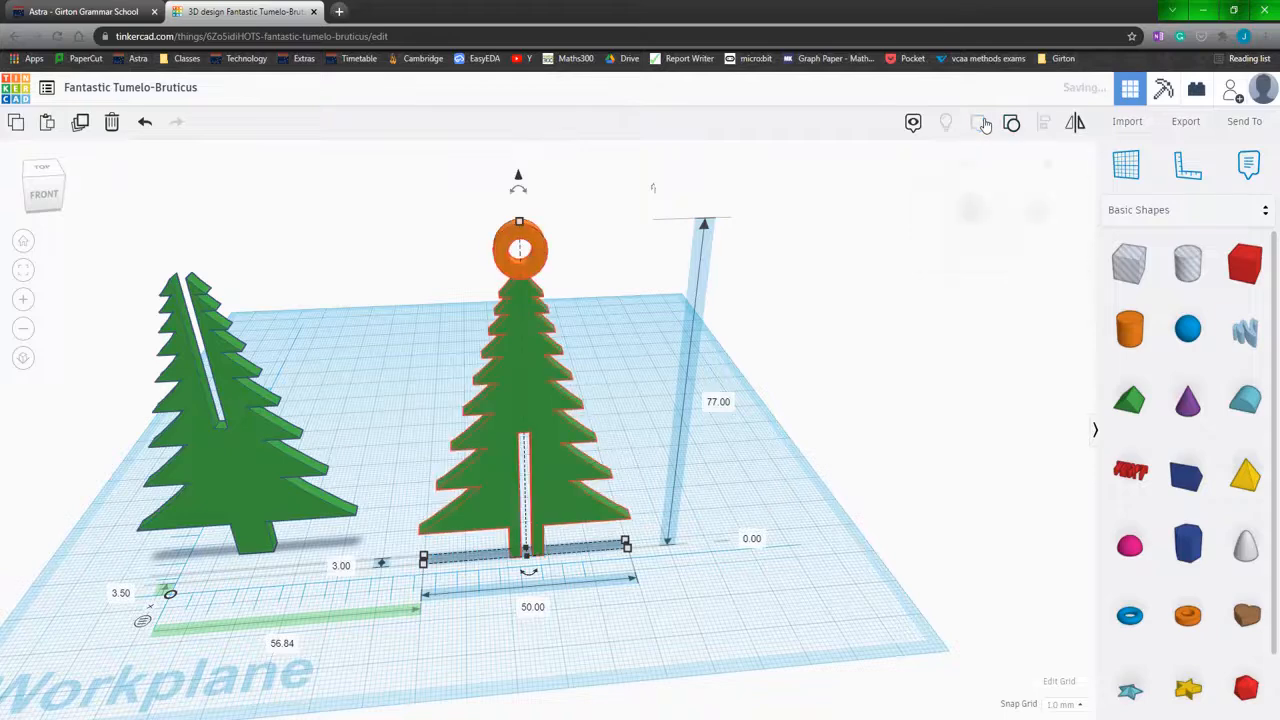
left_click(703, 575)
Rotate the tree without the ring by 90° so it lies flat, parallel to the workplane
right_click_drag(468, 609, 643, 606)
scroll(626, 608, "up", 2)
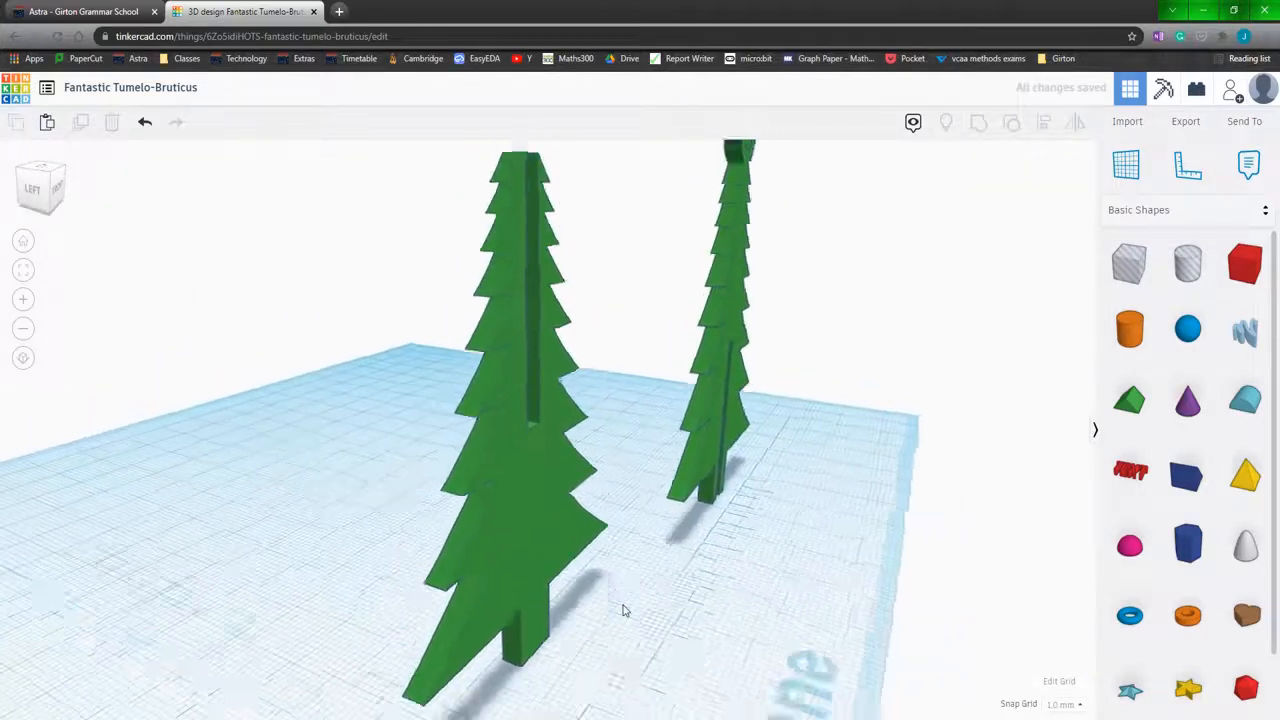
scroll(623, 608, "down", 5)
right_click_drag(670, 553, 544, 499)
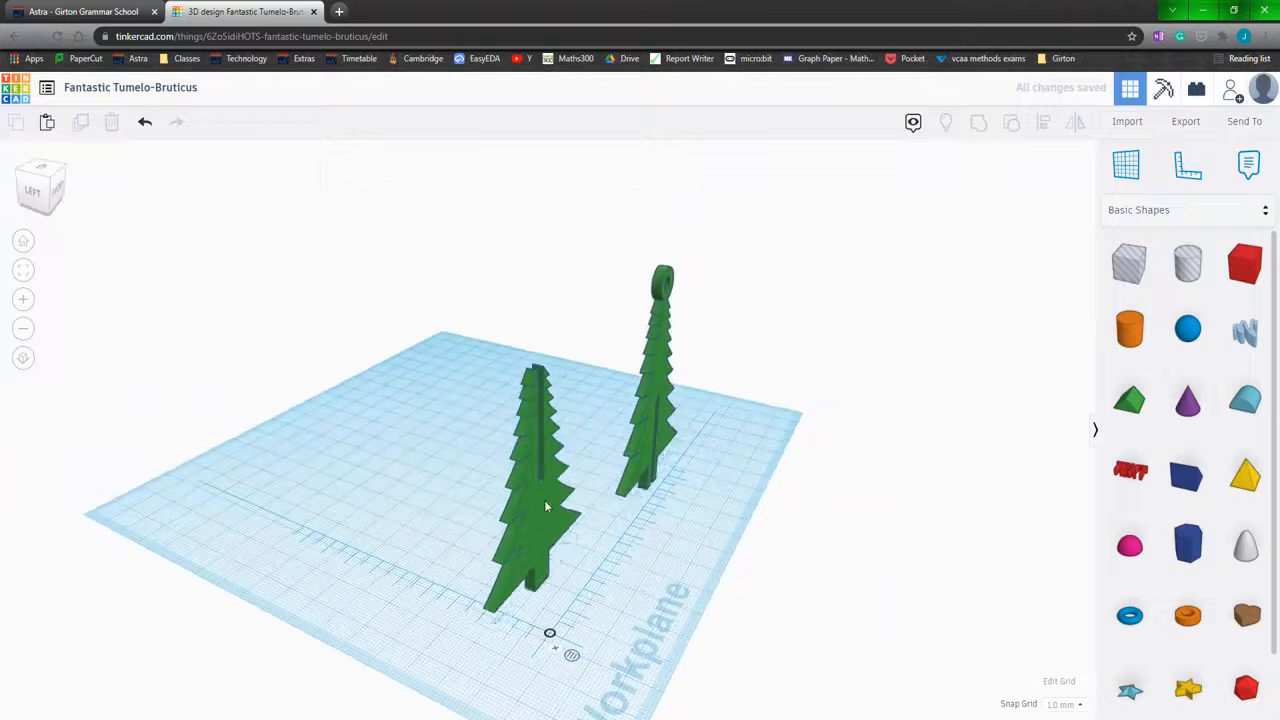
left_click(544, 499)
left_click_drag(581, 320, 515, 272)
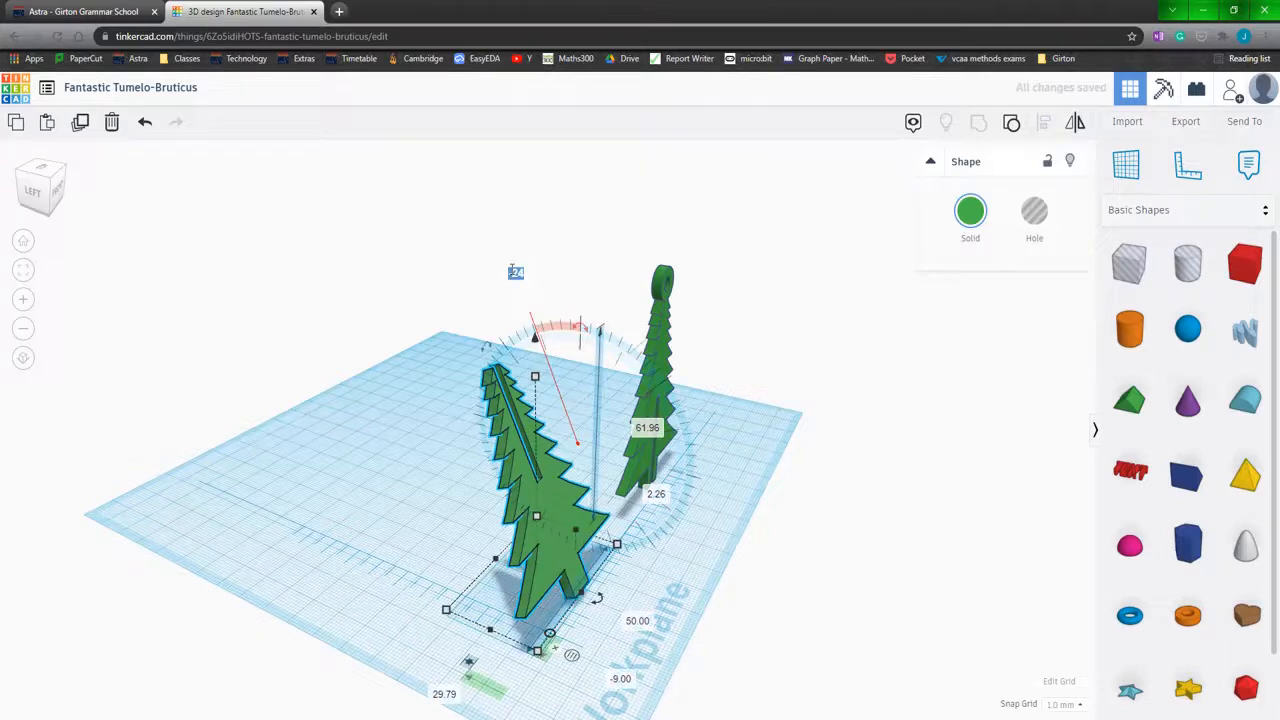
type("90")
key("Return")
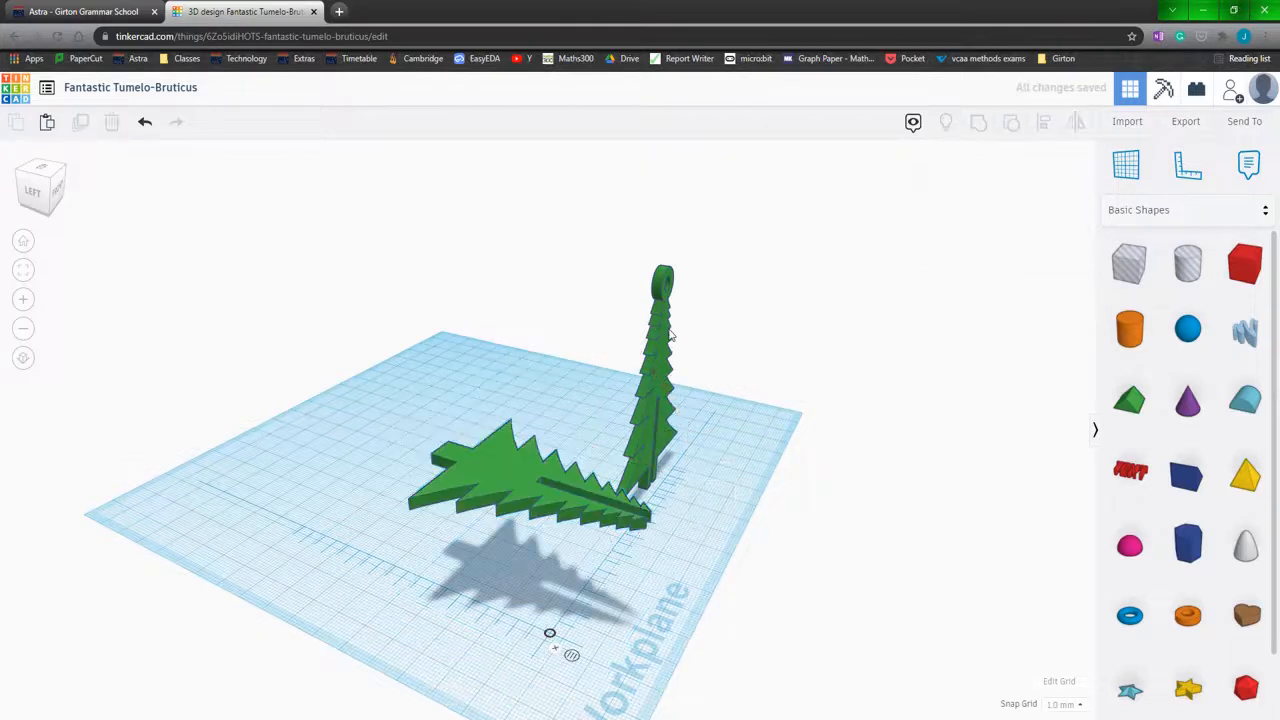
Rotate the tree with the ring by -90° so it also lies flat
left_click(662, 340)
left_click_drag(688, 228, 633, 233)
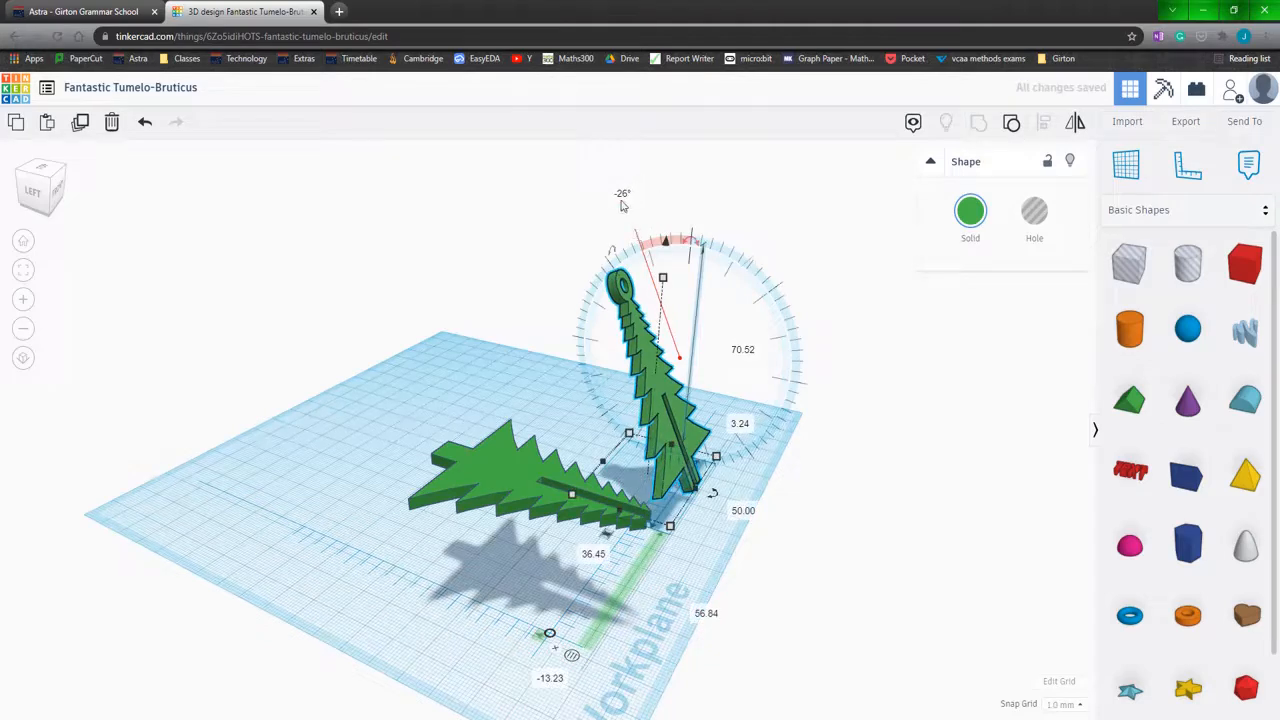
key("Return")
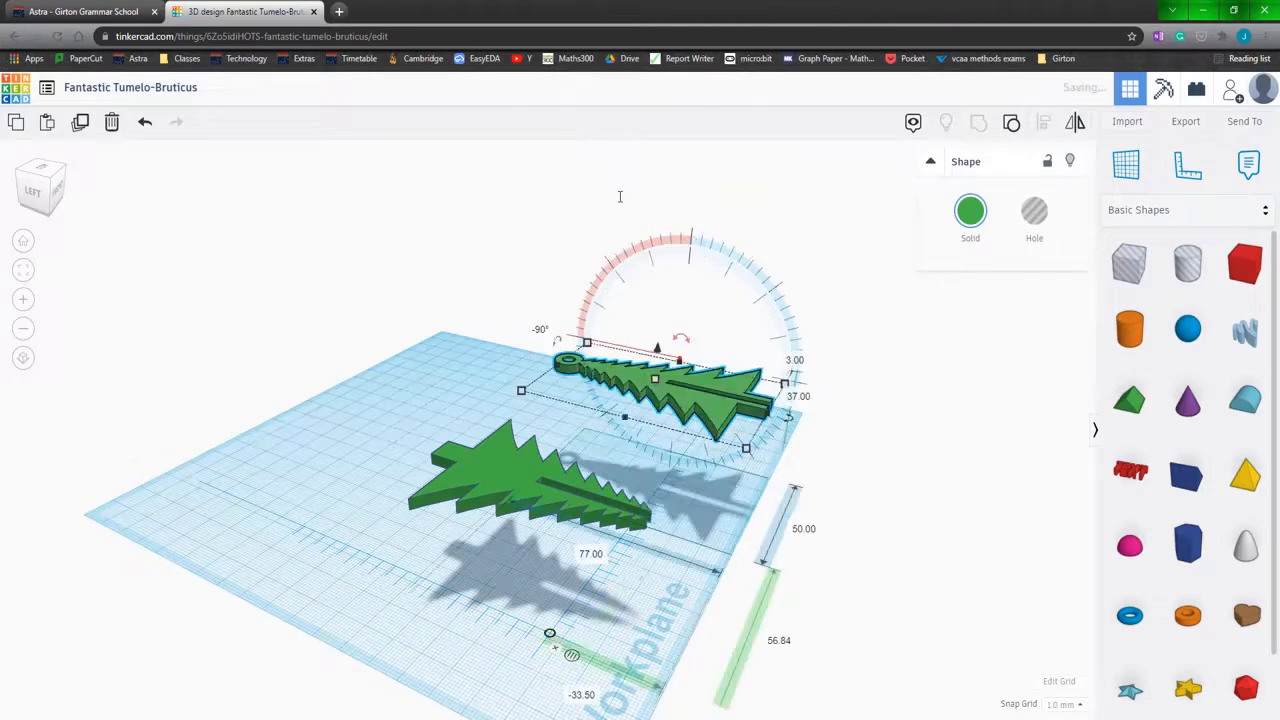
left_click(723, 577)
Lower both trees together by setting their height above the workplane to 0 mm
left_click_drag(418, 353, 825, 597)
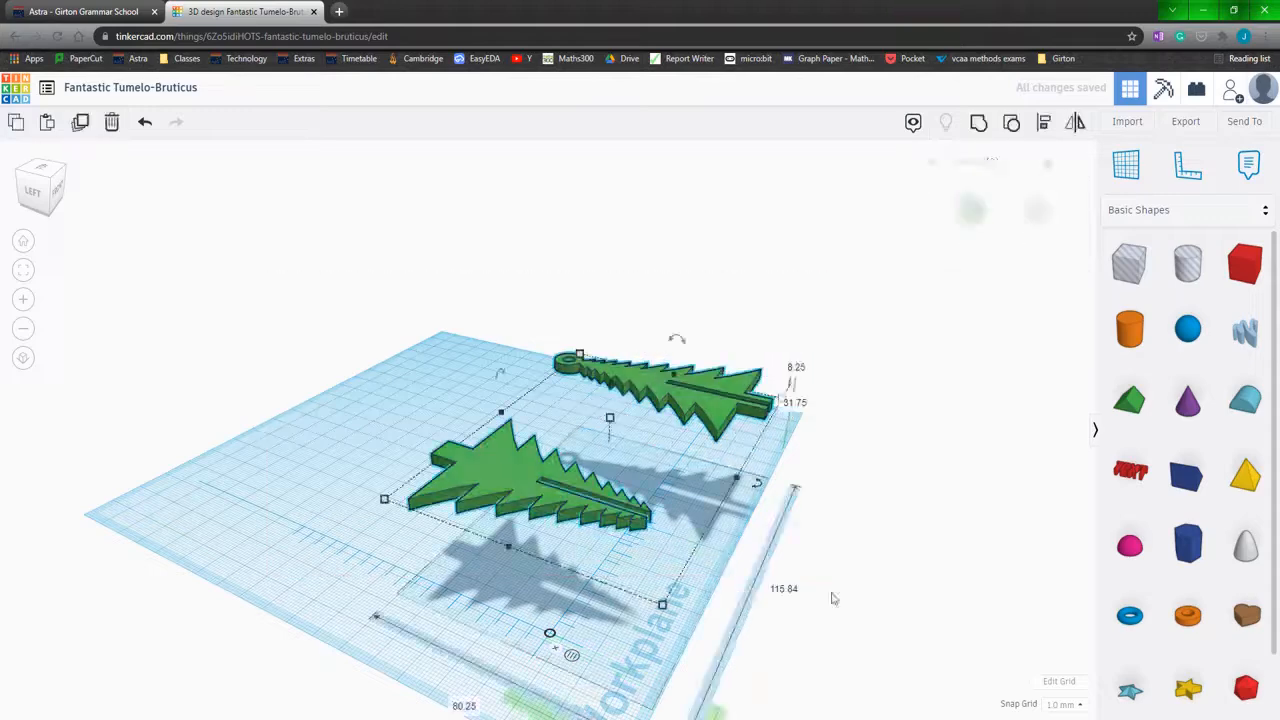
right_click_drag(851, 465, 840, 537)
type("0")
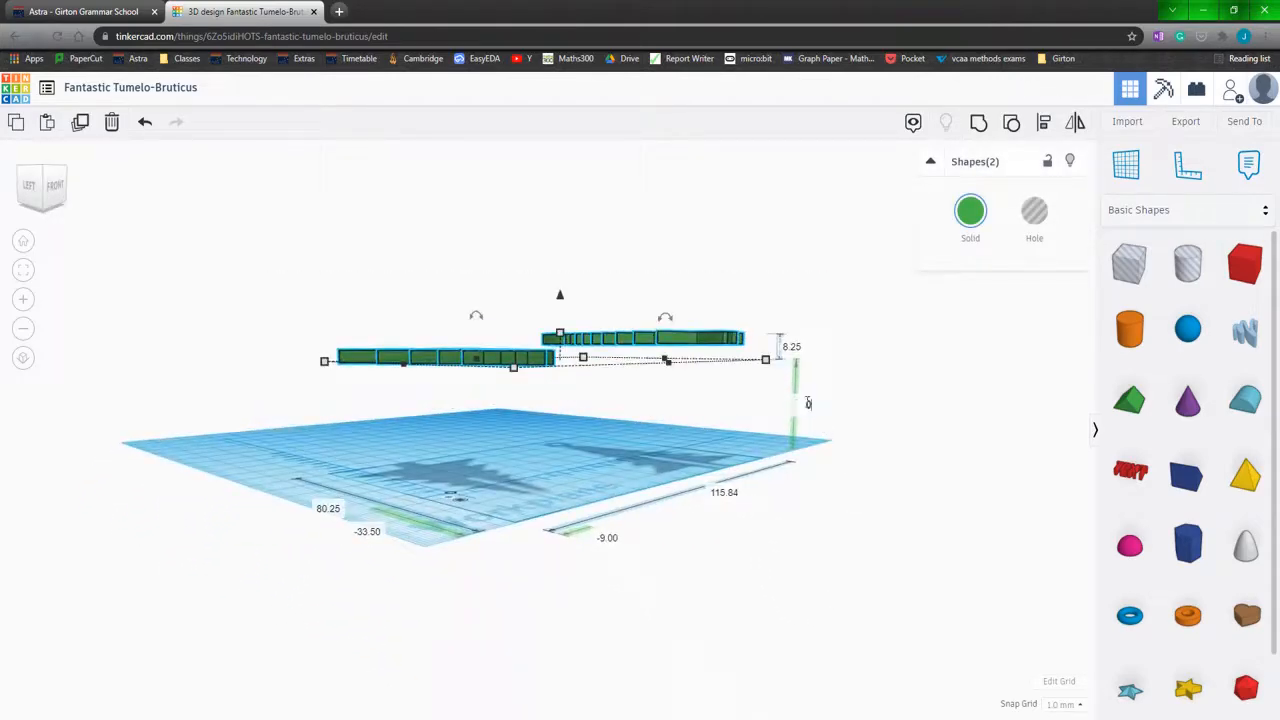
key("Return")
left_click(694, 549)
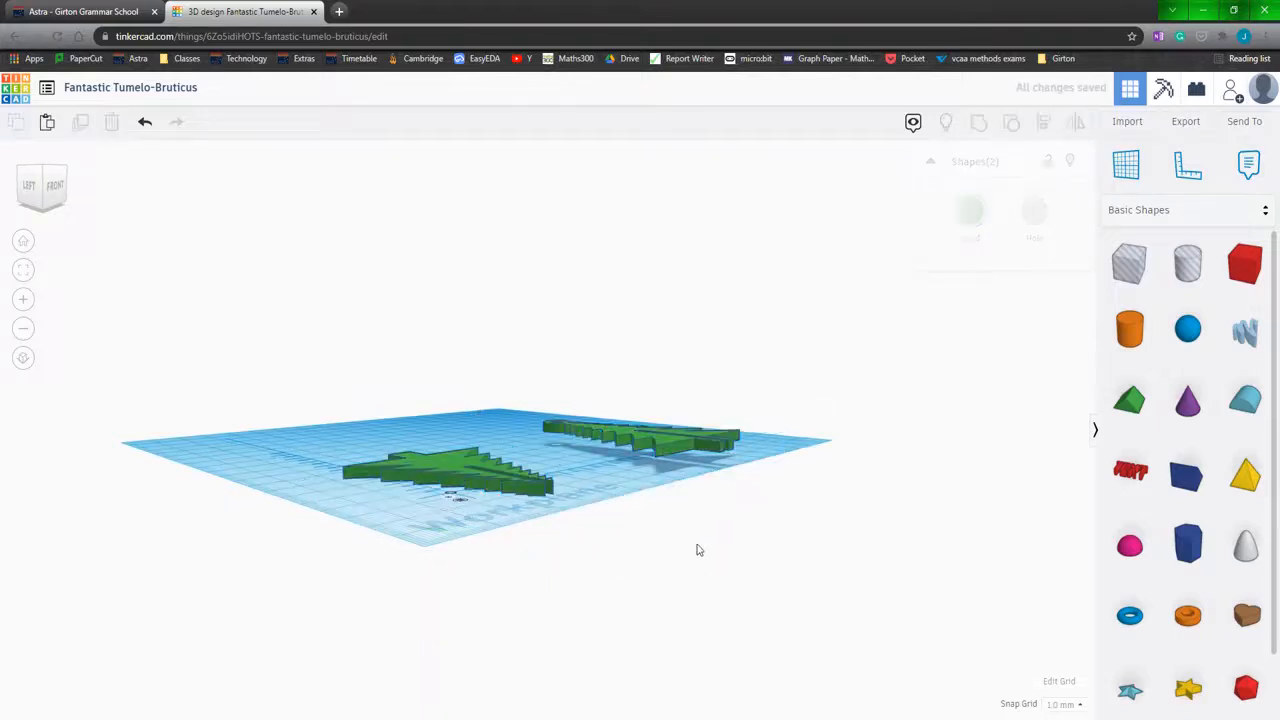
Set the ringed tree's own height above the workplane to 0 mm
left_click(730, 440)
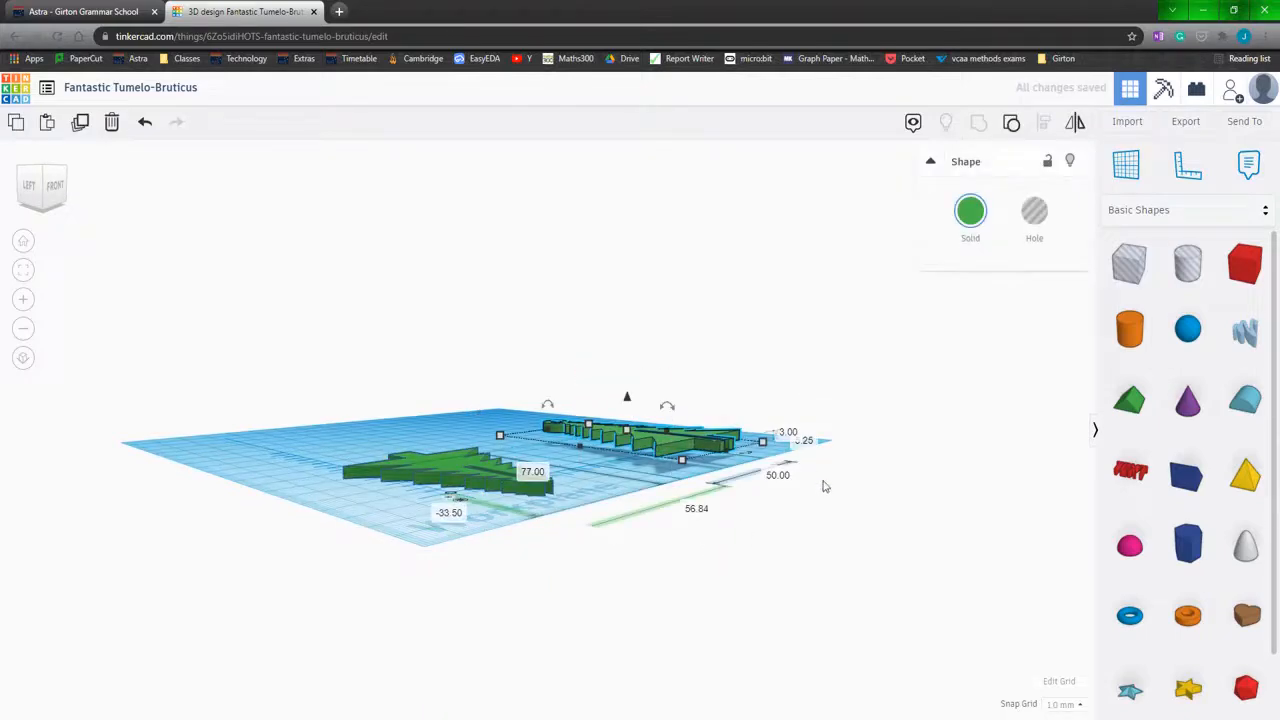
right_click_drag(823, 484, 798, 472)
left_click(795, 470)
type("0")
key("Return")
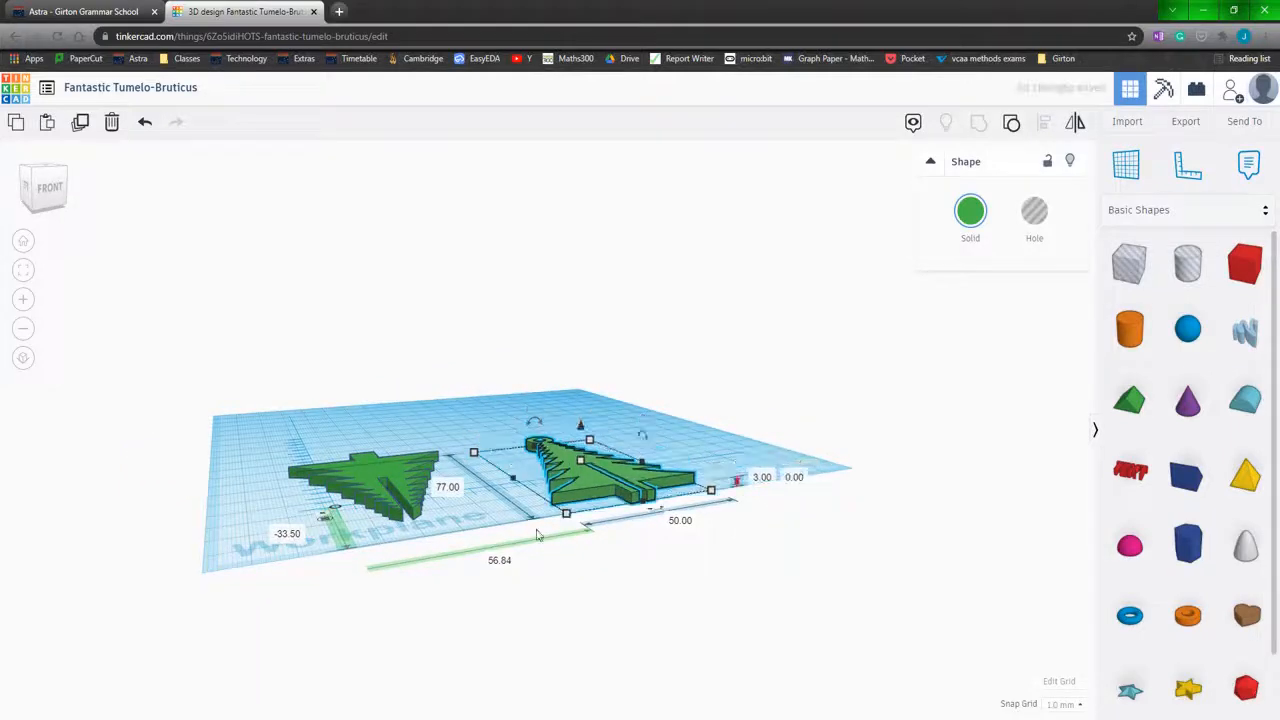
Shift the upside-down tree further onto the workplane, with its left edge 2 mm from the ruler origin
left_click(253, 581)
left_click(340, 482)
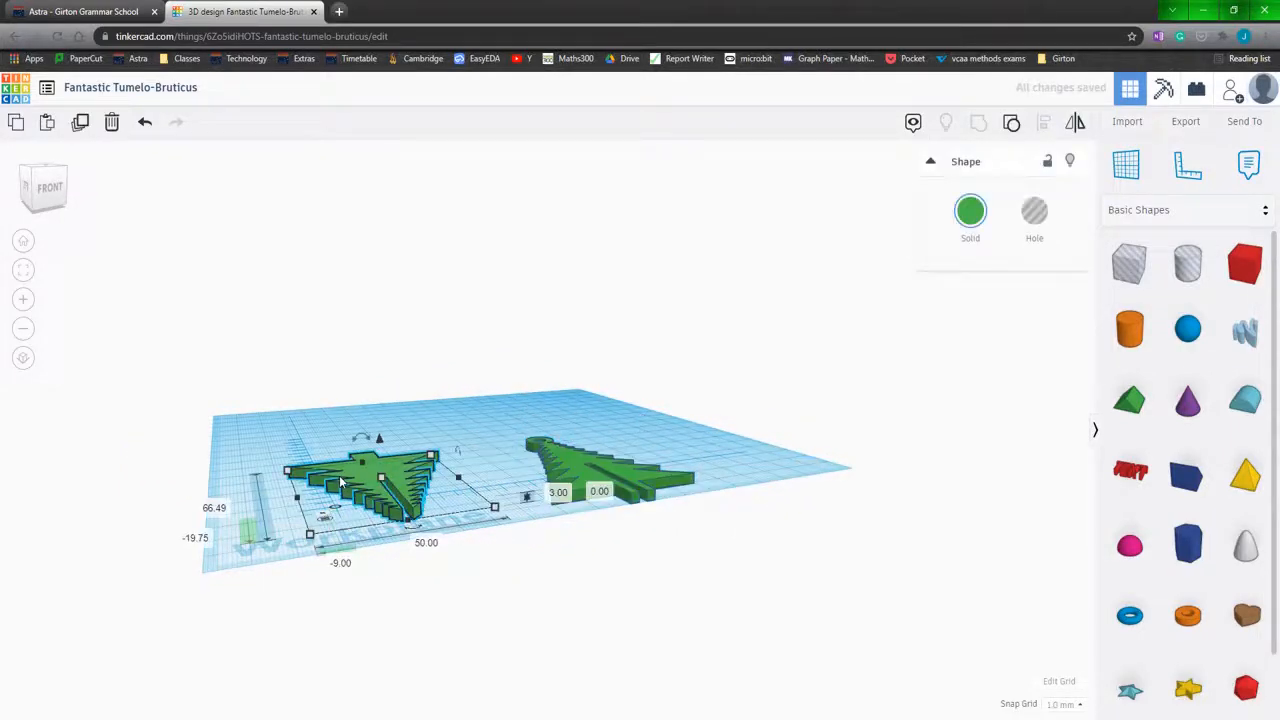
left_click(195, 538)
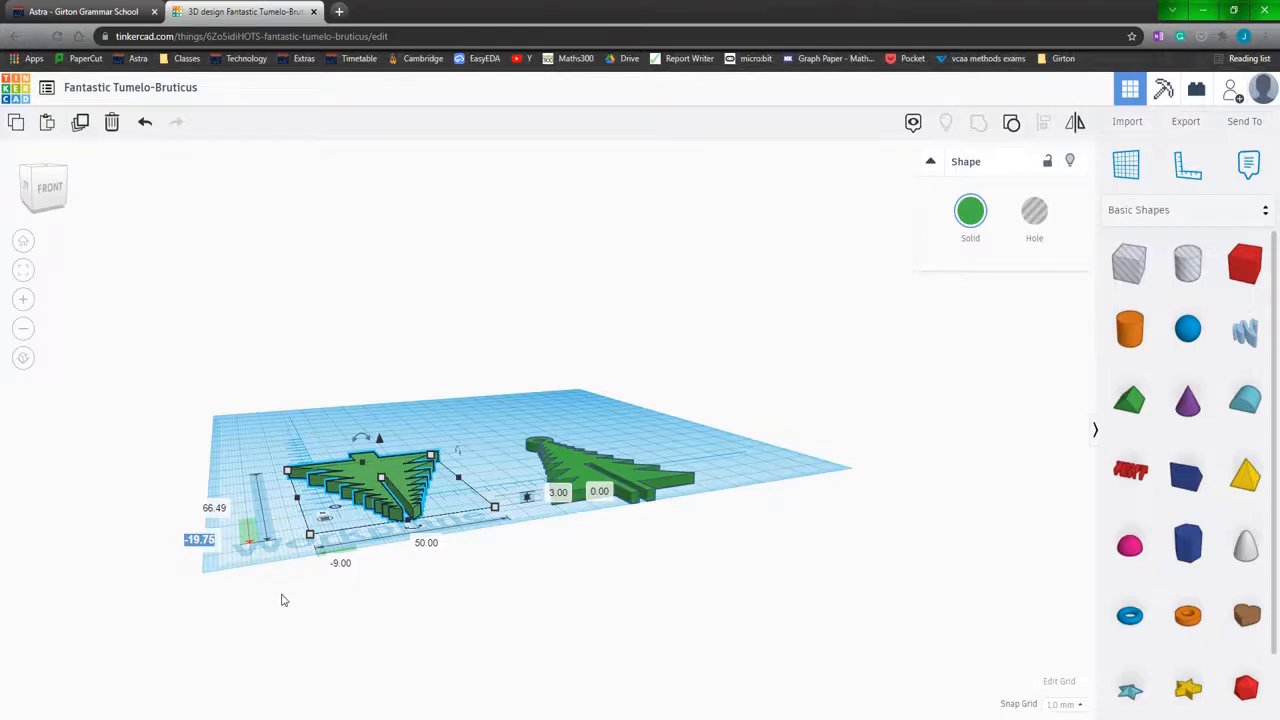
key("Return")
right_click_drag(472, 521, 412, 533)
left_click(670, 439)
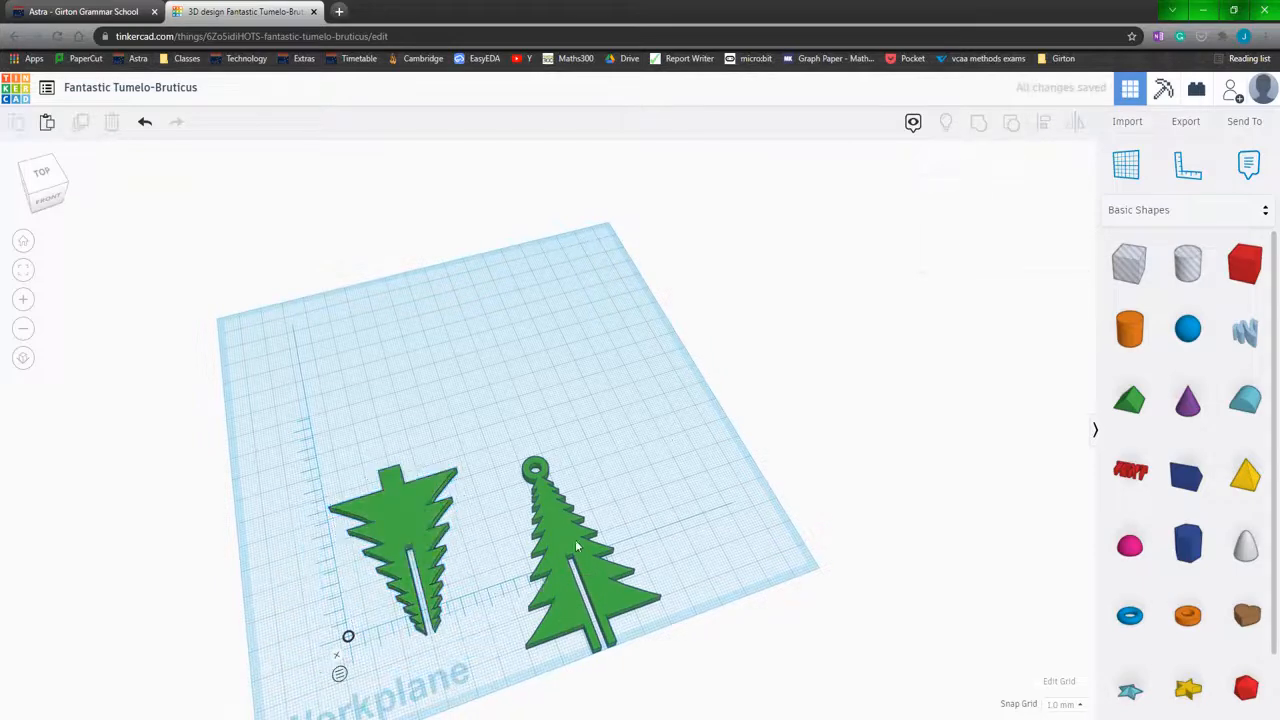
Move the ringed tree close beside the upside-down tree, leaving a narrow gap between their branches
left_click_drag(578, 549, 508, 524)
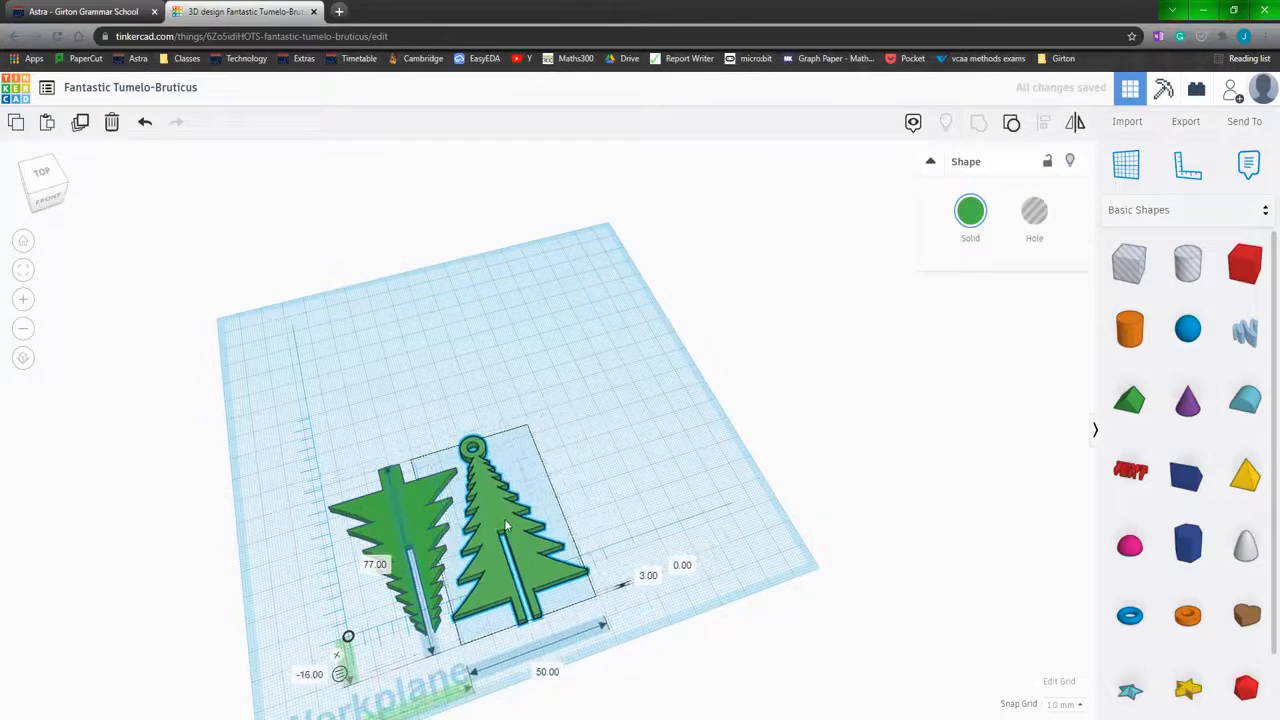
right_click_drag(617, 490, 510, 540)
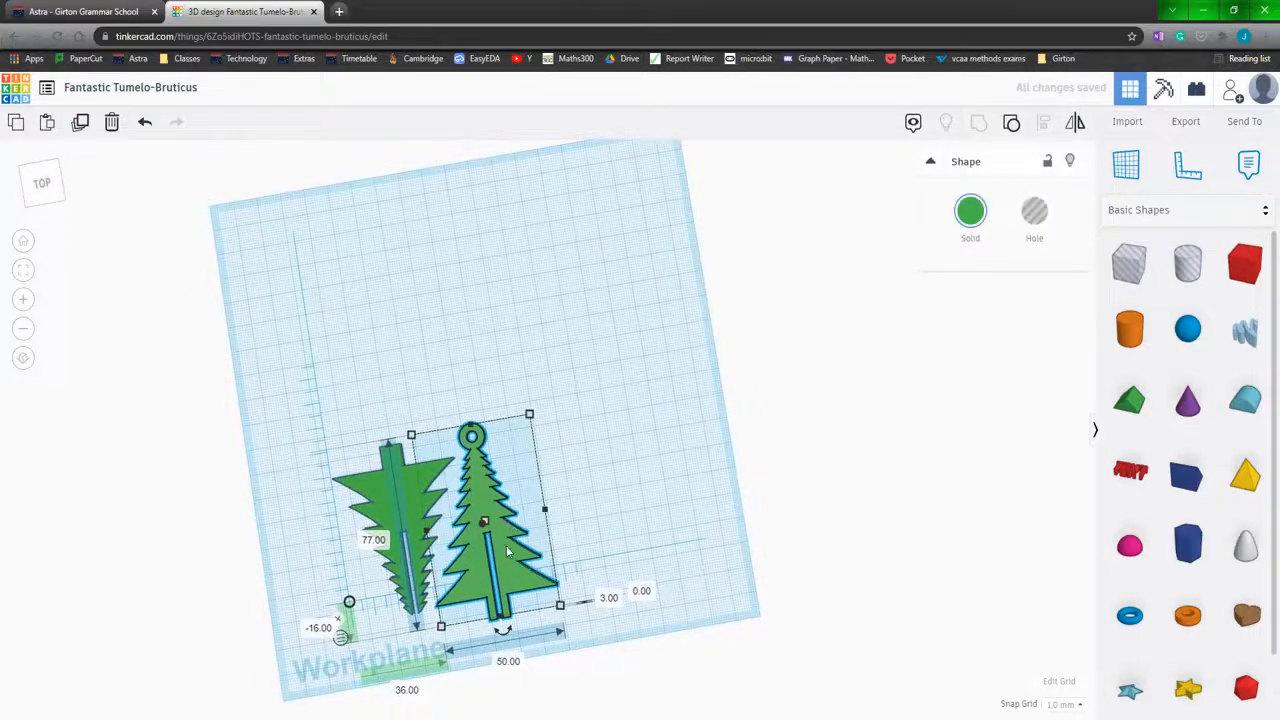
left_click_drag(507, 552, 516, 553)
left_click(635, 480)
mouse_move(637, 480)
right_mouse_down()
mouse_move(688, 470)
mouse_move(637, 480)
right_mouse_up()
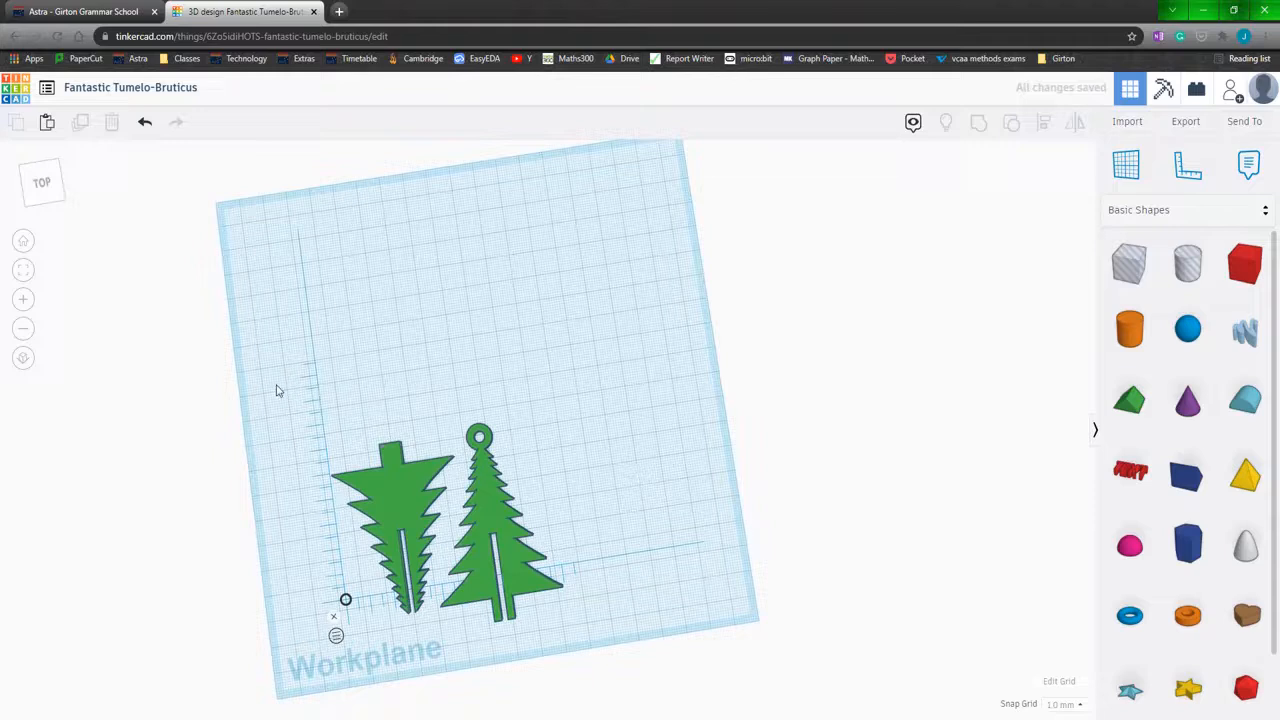
Align the back edges of the two flat trees on the workplane
left_click_drag(277, 391, 601, 573)
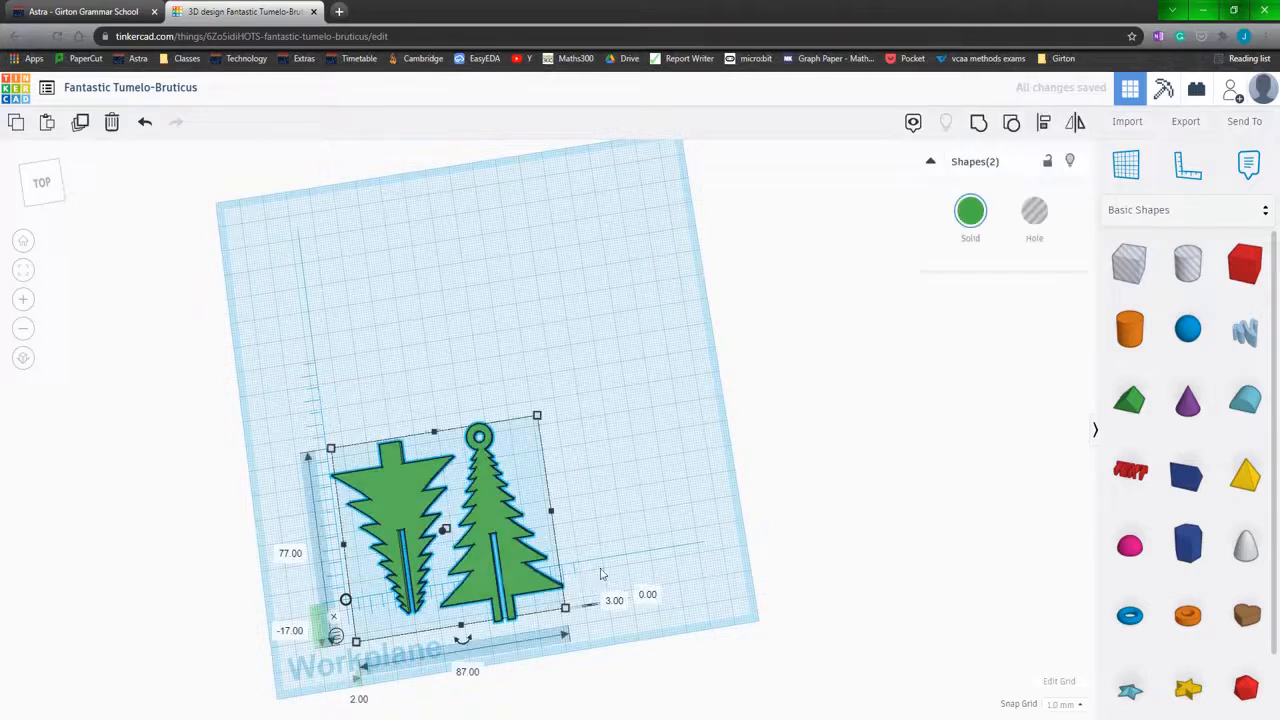
left_click(1043, 121)
left_click(316, 452)
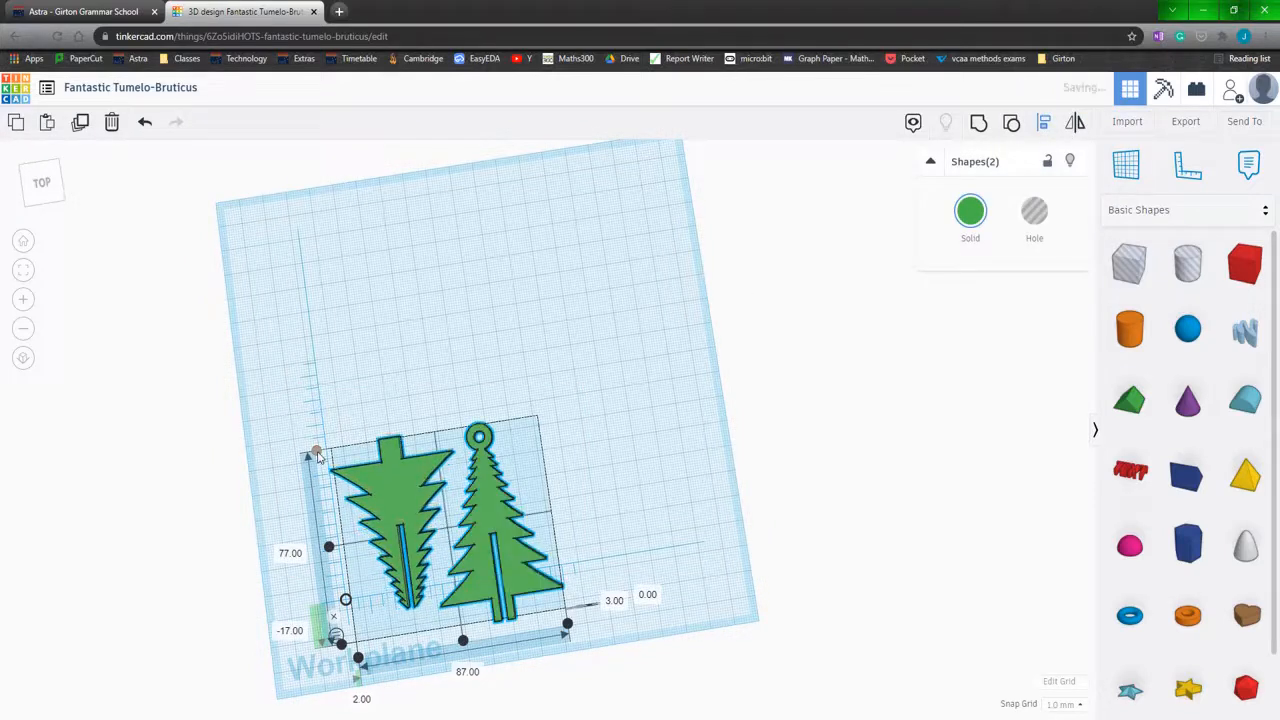
left_click(597, 504)
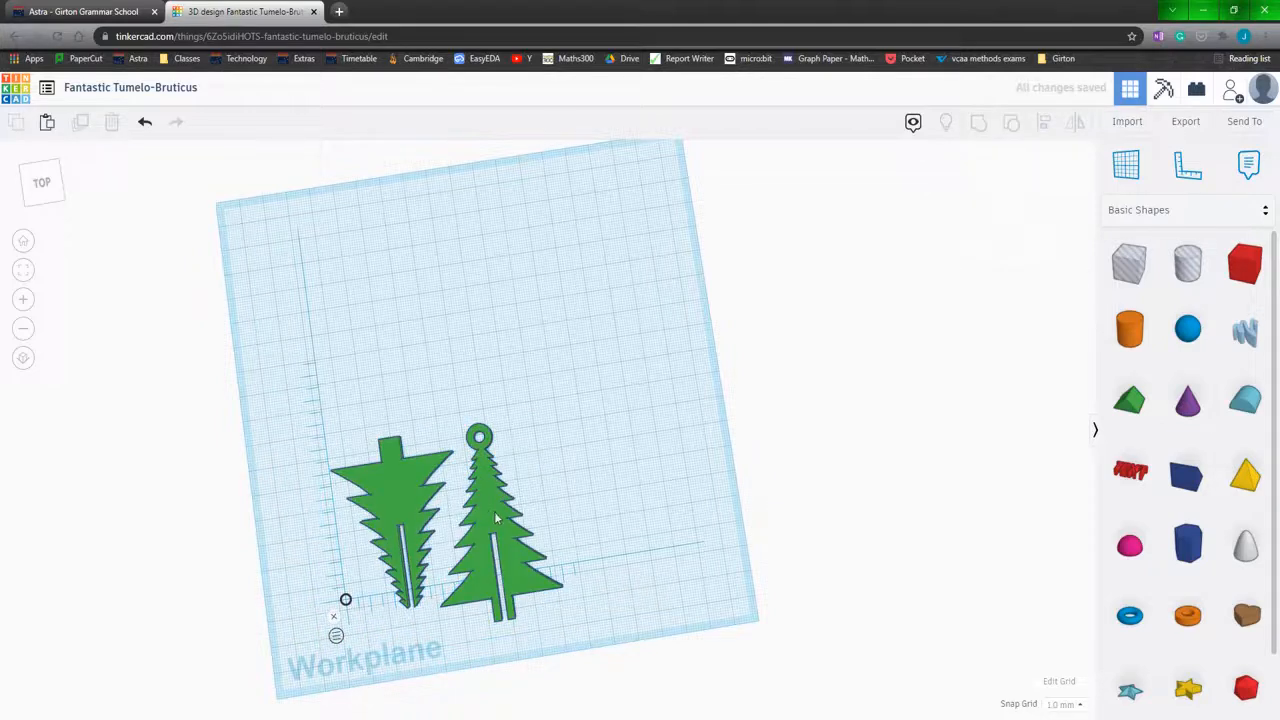
Move the ringed tree closer to the upside-down tree, placing it 33 mm from the ruler origin
left_click_drag(495, 517, 481, 512)
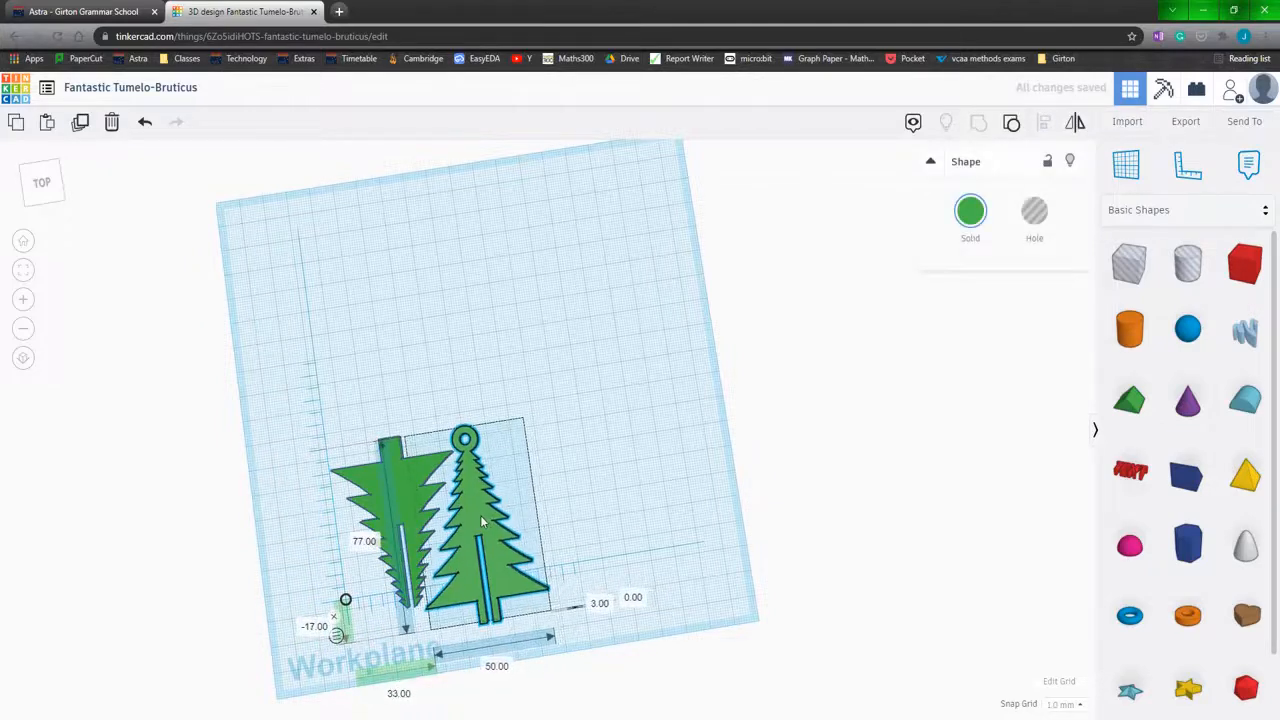
left_click(617, 463)
right_click_drag(617, 463, 380, 426)
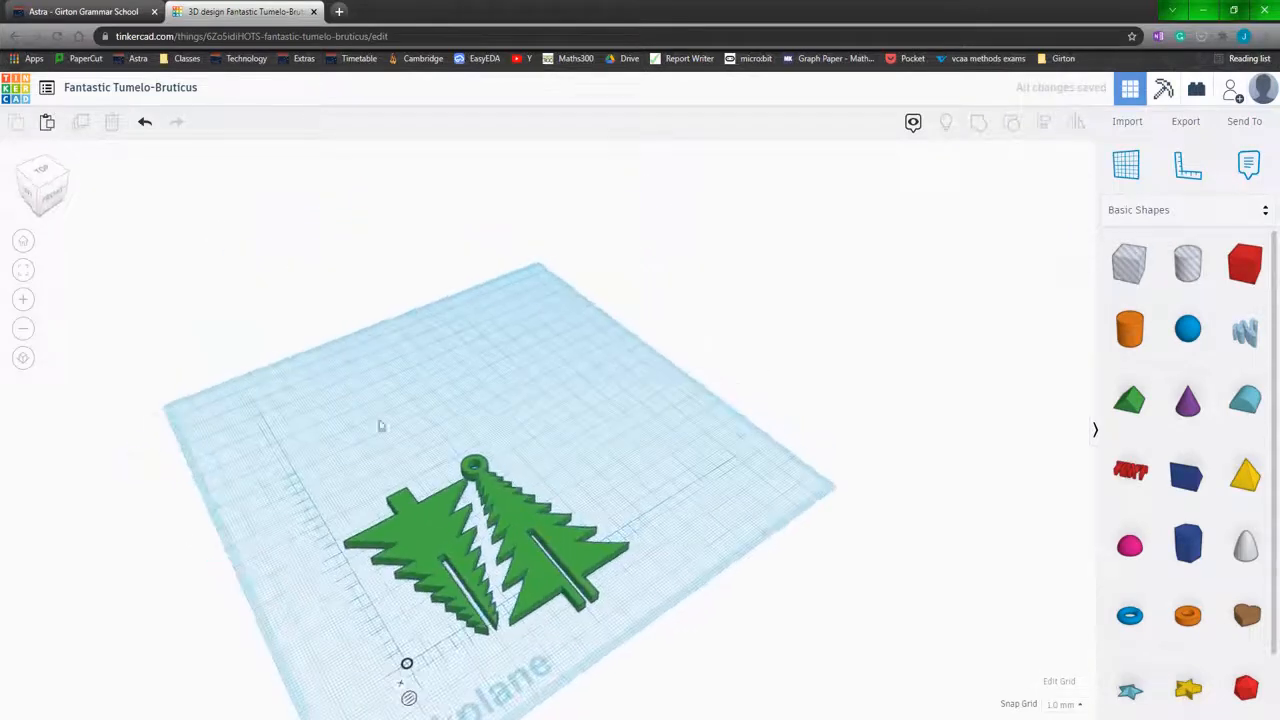
Export the two selected trees as an SVG file for laser cutting
left_click_drag(276, 395, 688, 663)
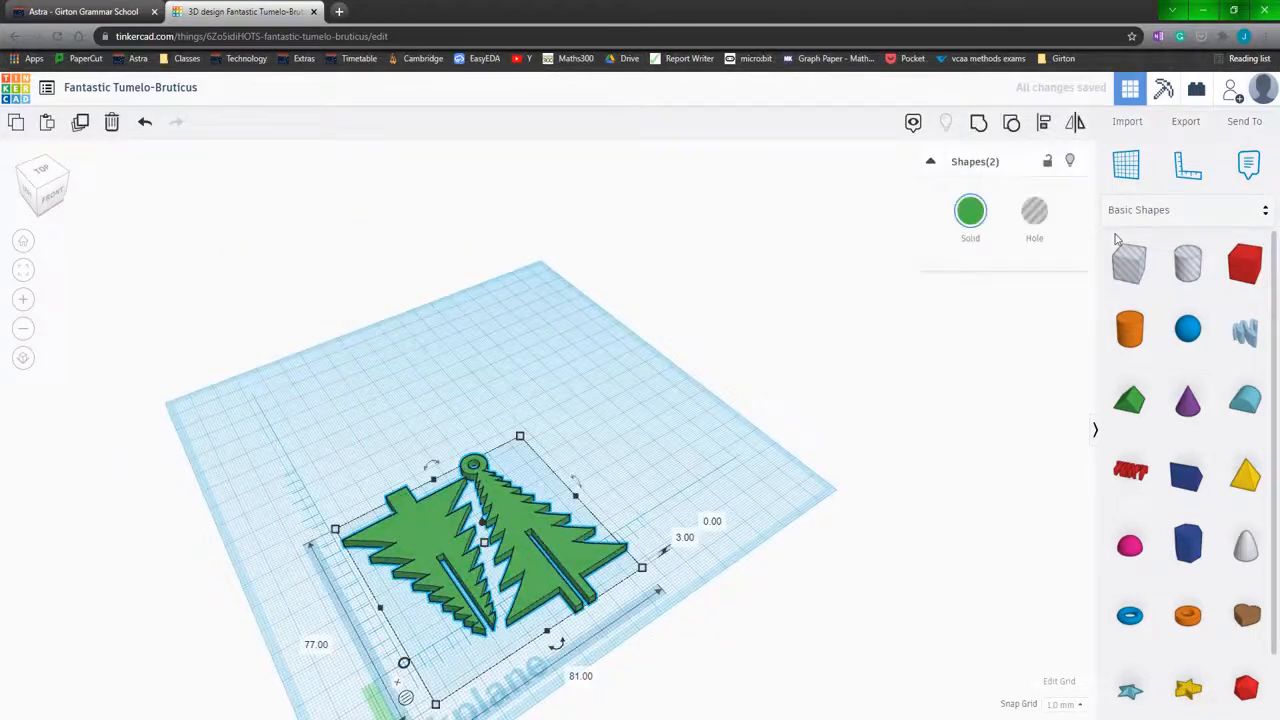
left_click(1185, 121)
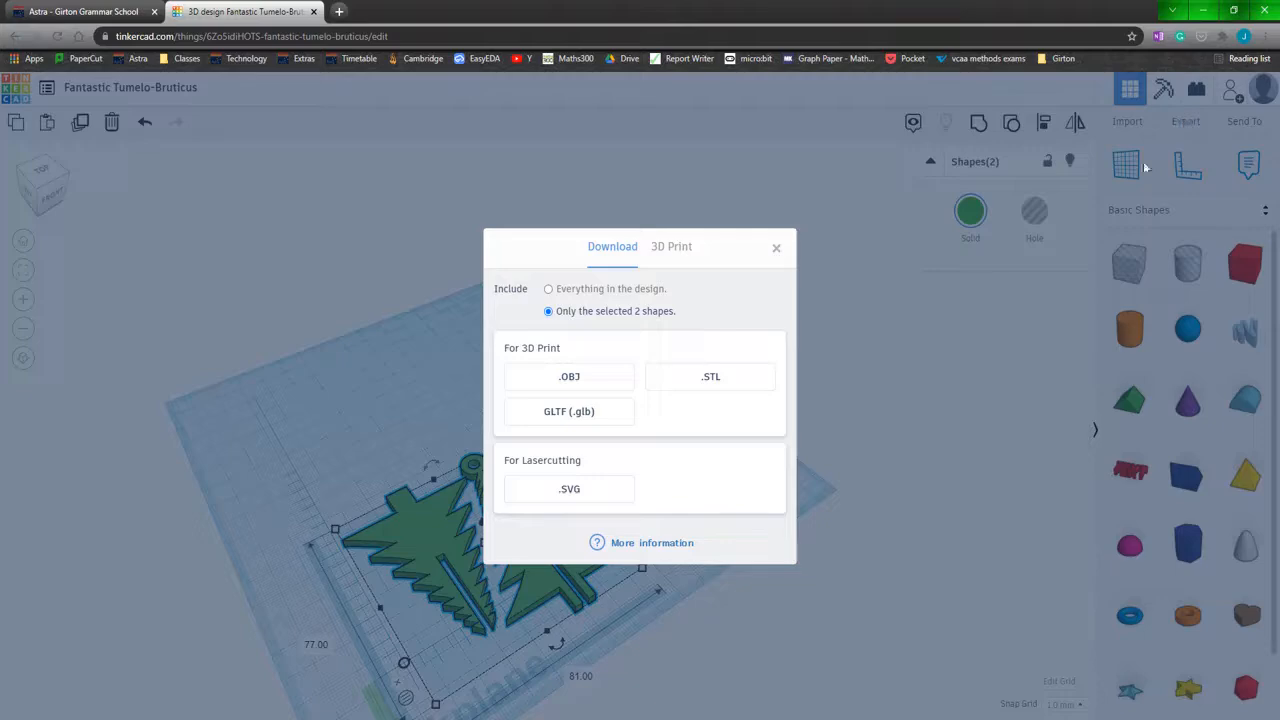
left_click(587, 497)
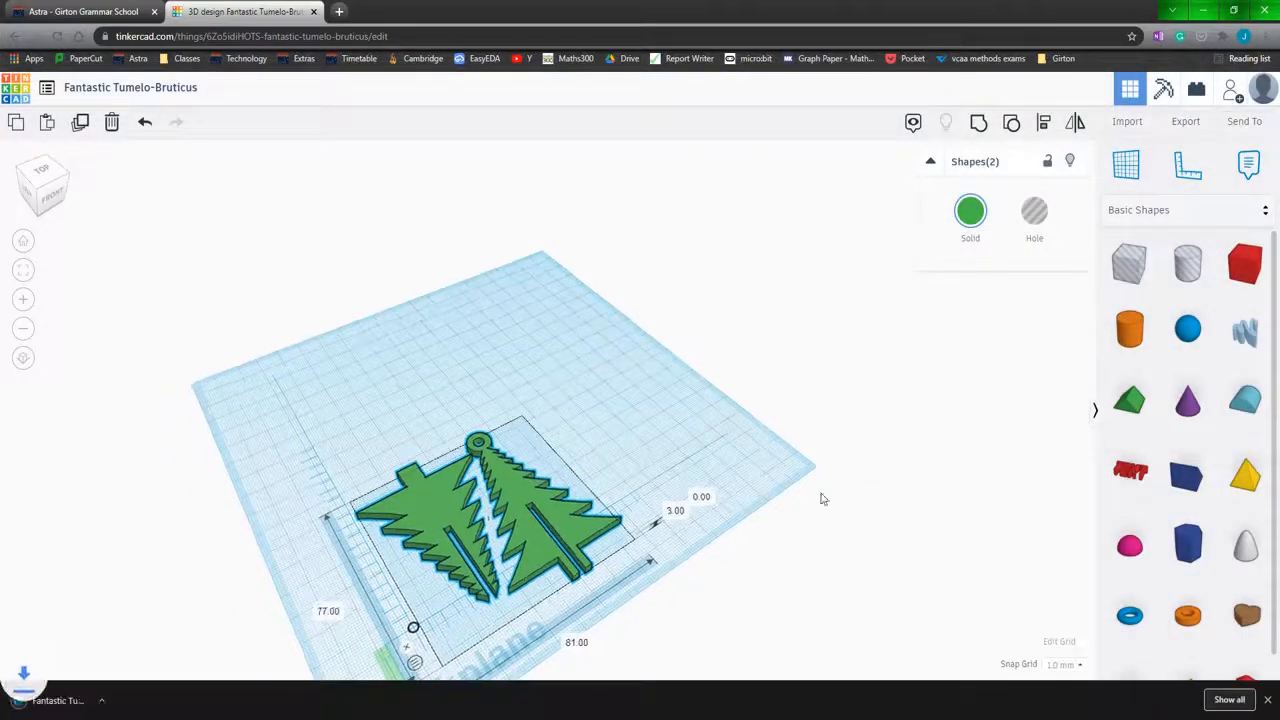
right_click_drag(821, 494, 708, 541)
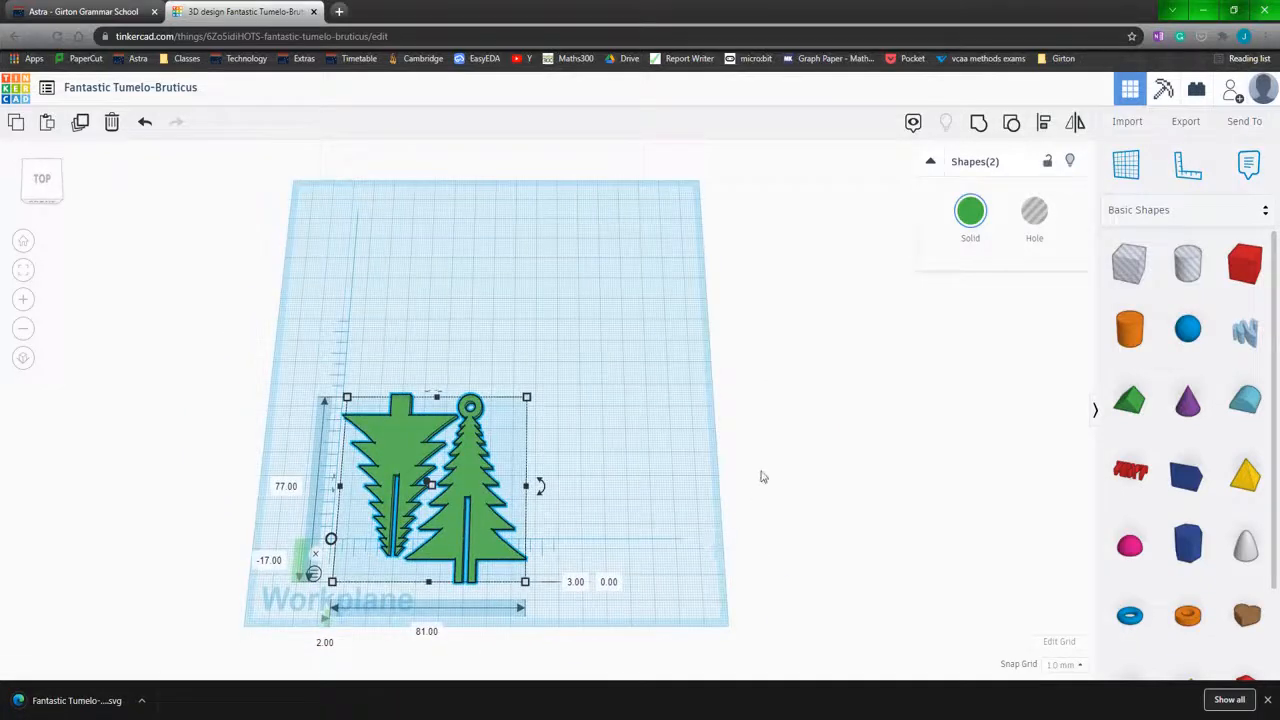